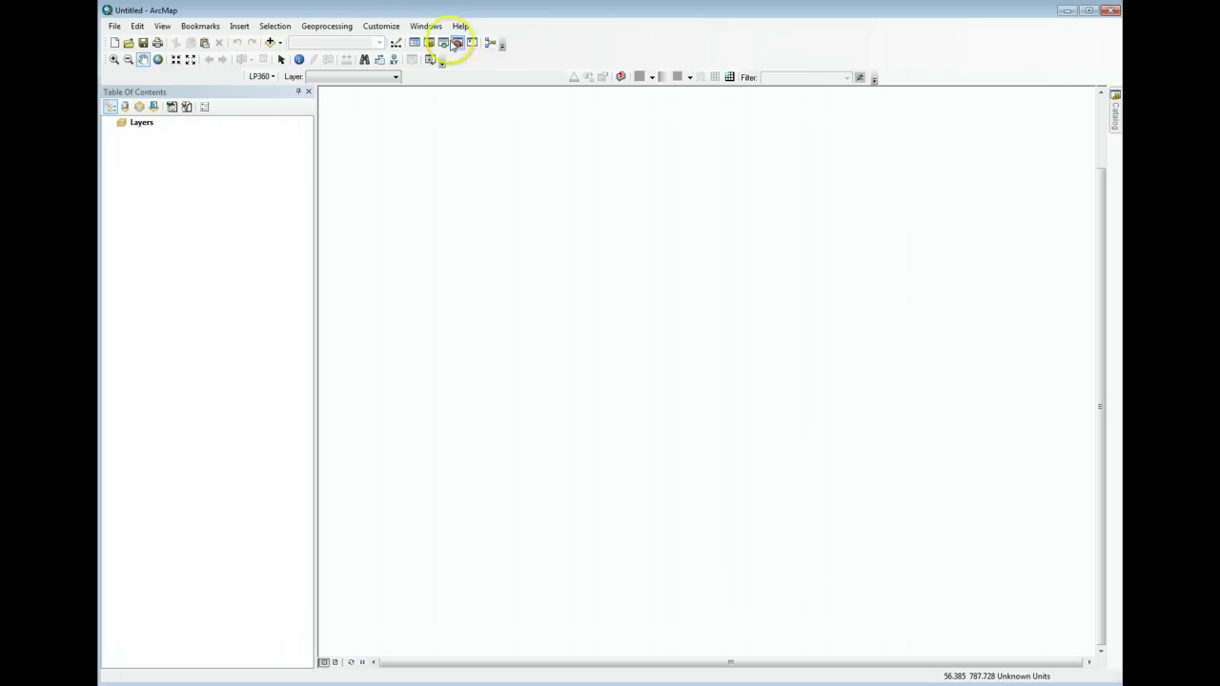
# Step: Confirm the LP360 and 3D Analyst extensions are ticked in Customize > Extensions, then close the dialog
pyautogui.click(376, 28)
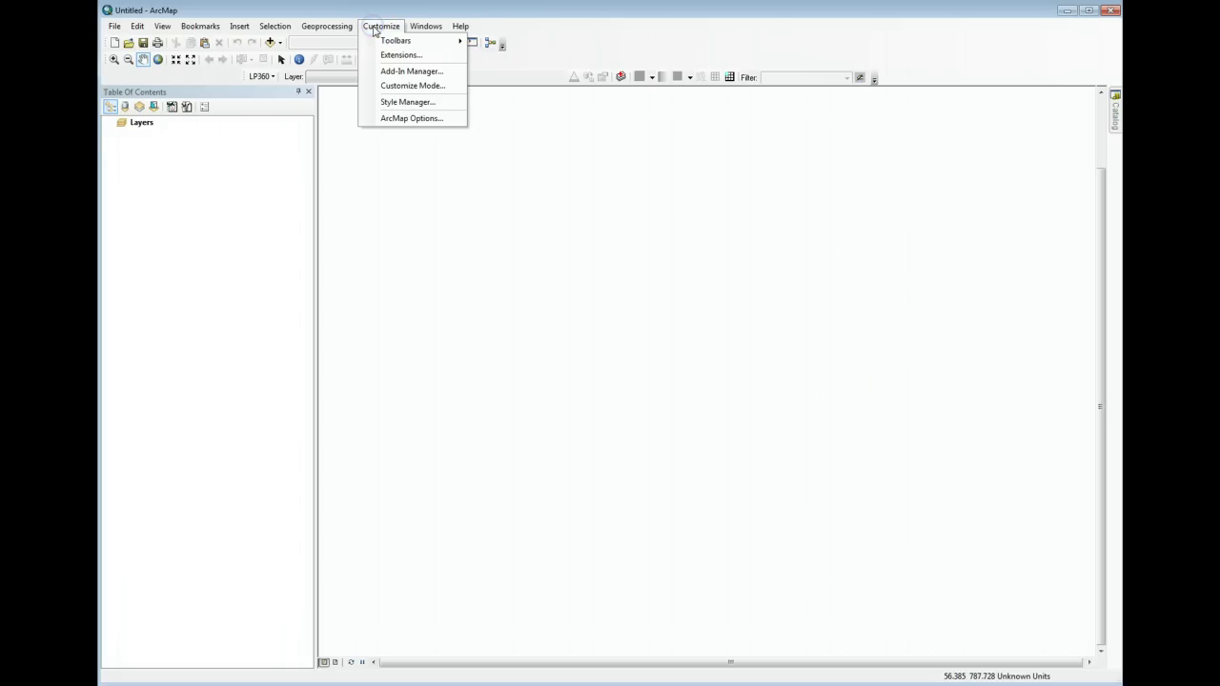
pyautogui.click(394, 57)
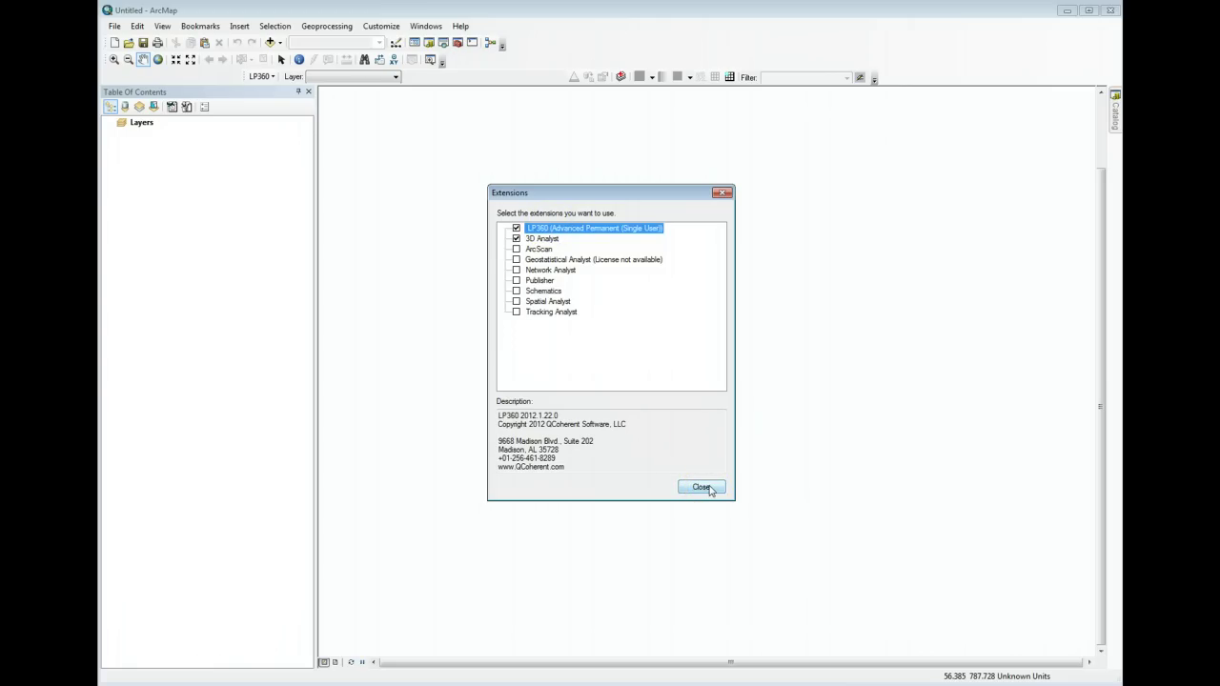
pyautogui.click(702, 487)
# Step: Turn on the LP360 Viewer Integration toolbar from the toolbars list
pyautogui.rightClick(677, 32)
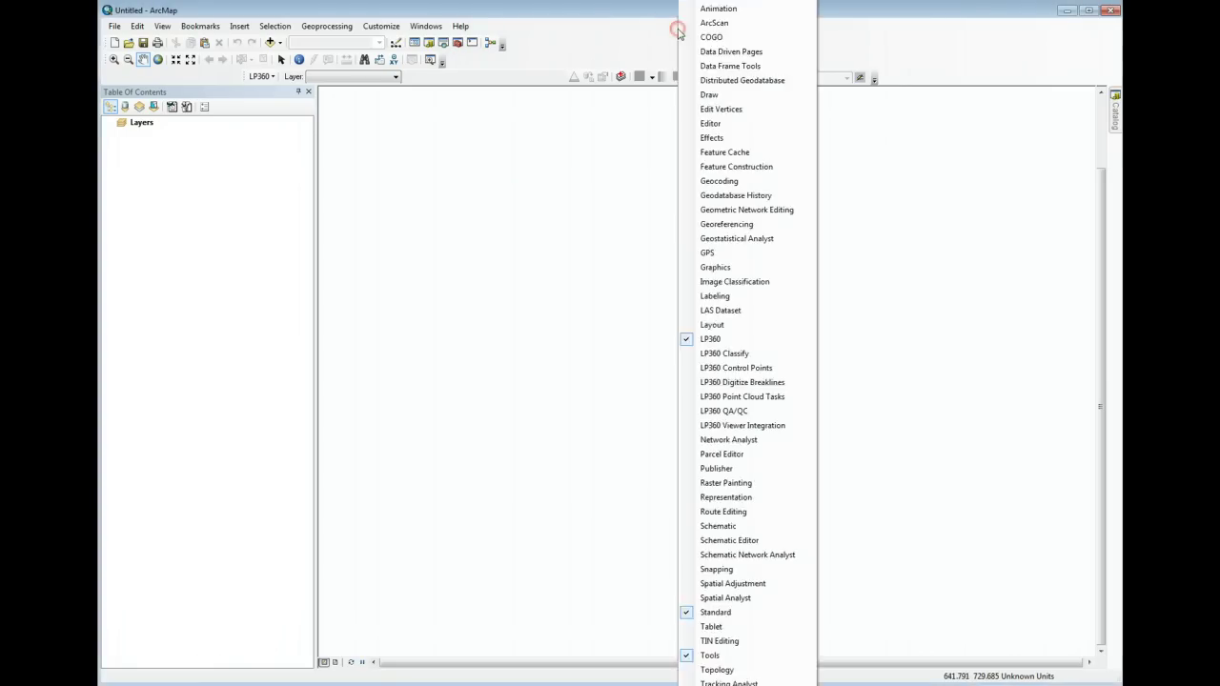
pyautogui.click(903, 105)
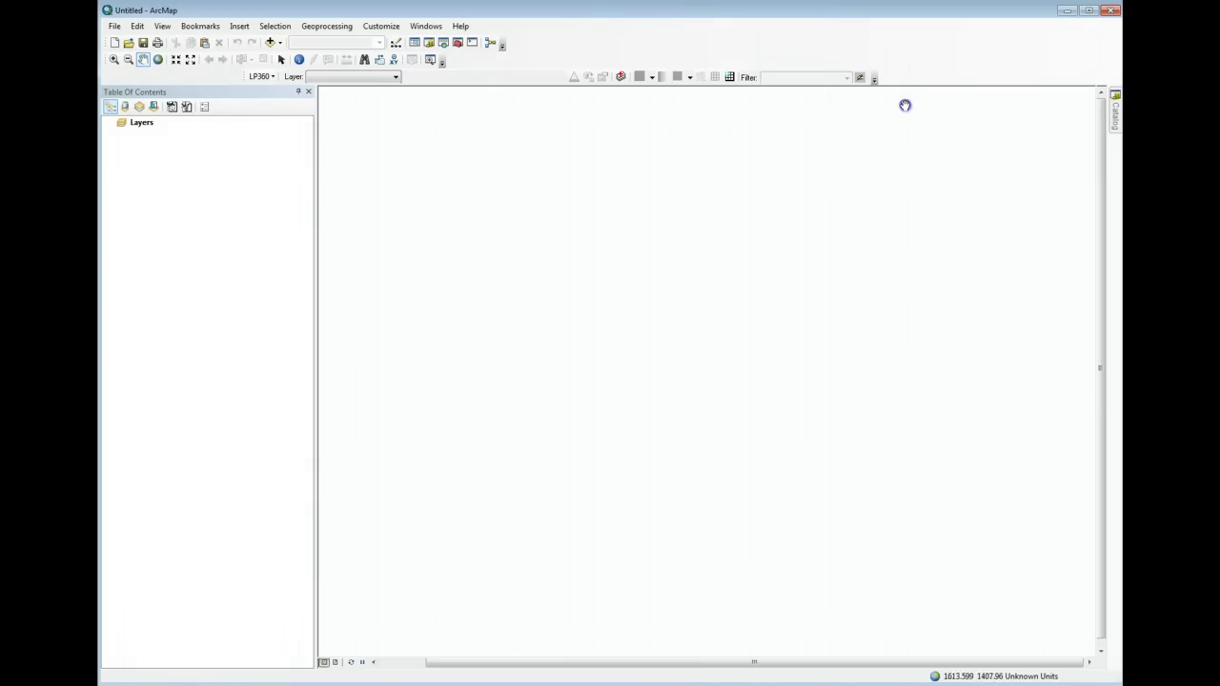
pyautogui.rightClick(591, 40)
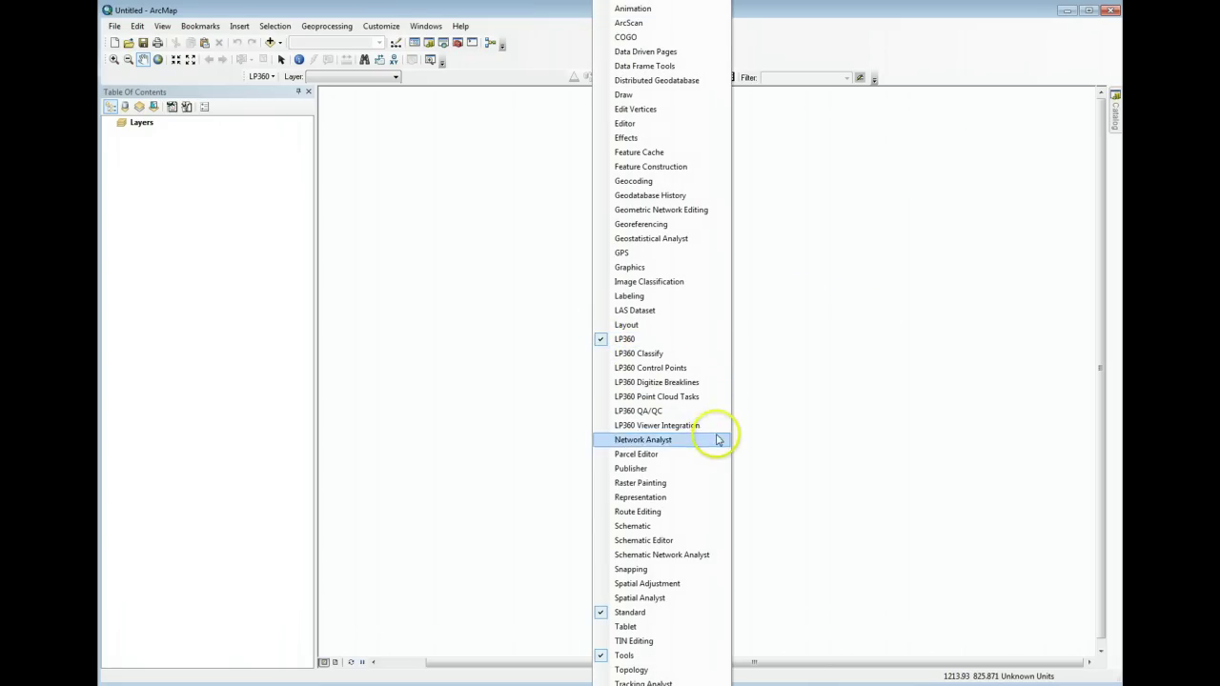
pyautogui.click(601, 429)
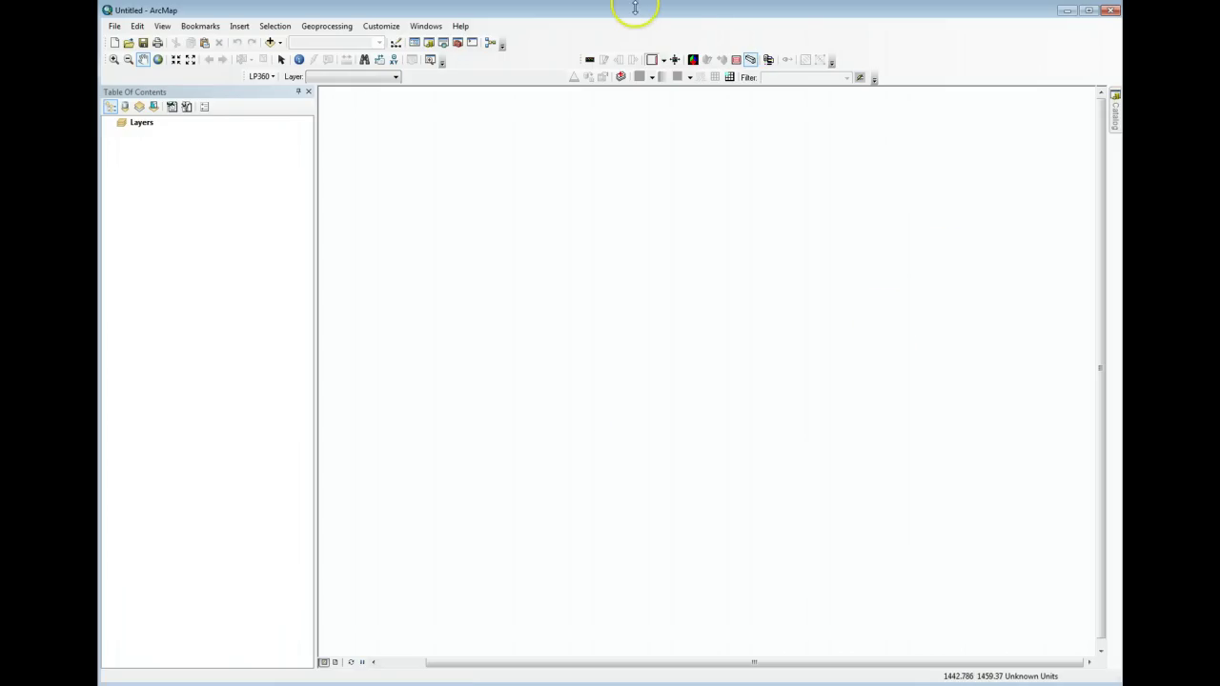
pyautogui.moveTo(739, 217); pyautogui.dragTo(744, 205)
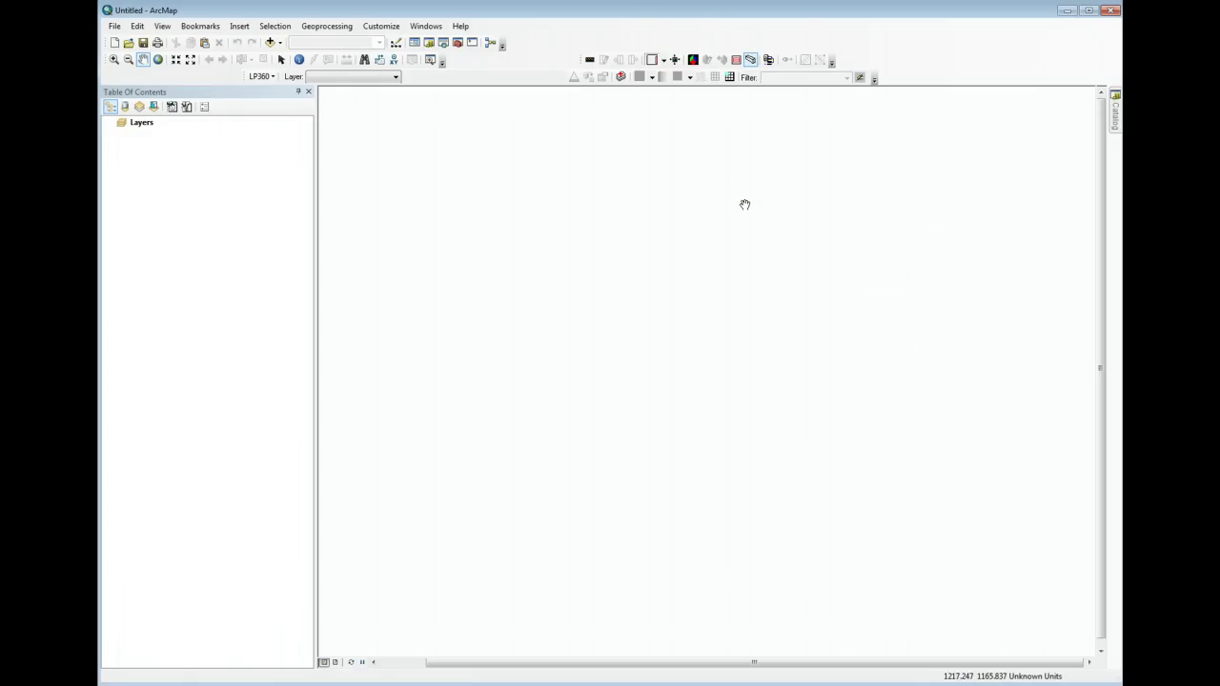
# Step: Add 5325_38355.las and 5325_38370.las as a read-only LAS Layer coloured by elevation
pyautogui.click(620, 77)
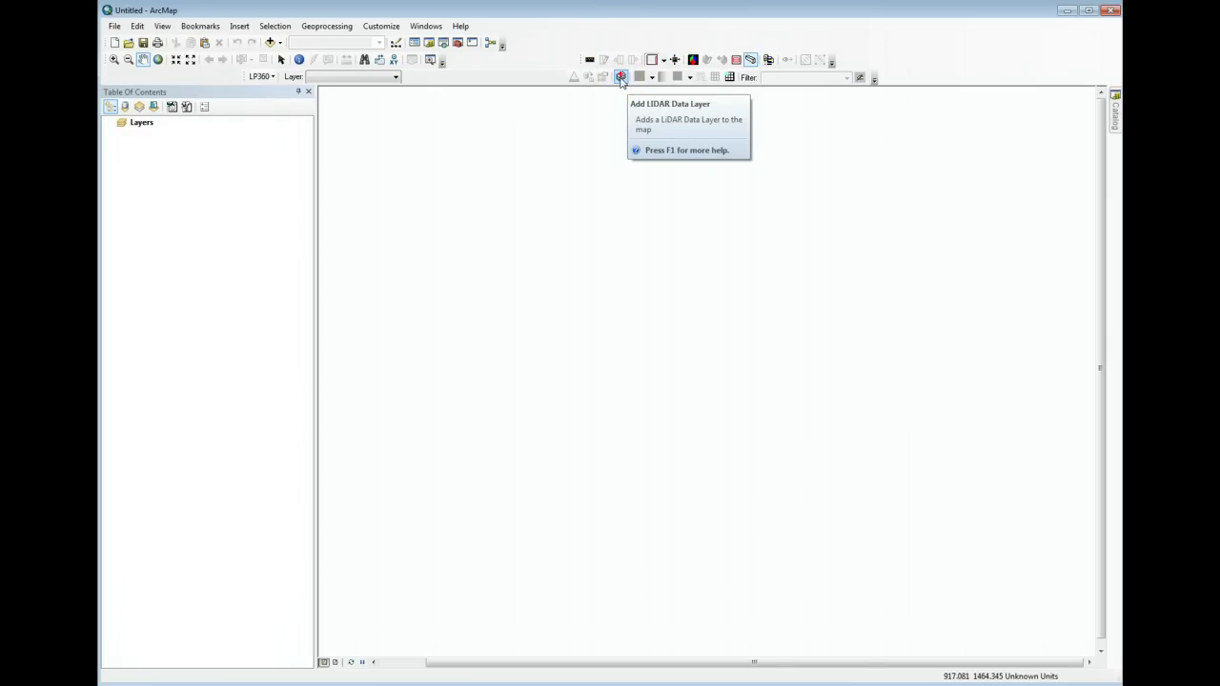
pyautogui.click(621, 77)
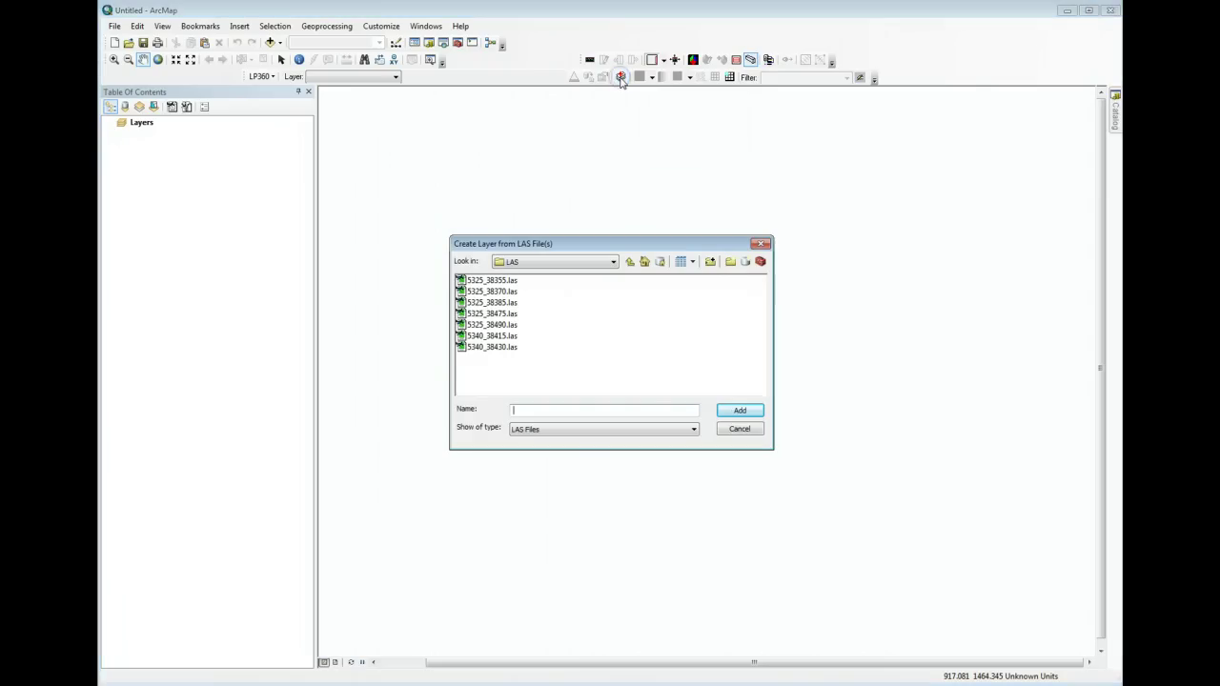
pyautogui.moveTo(654, 239); pyautogui.dragTo(653, 190)
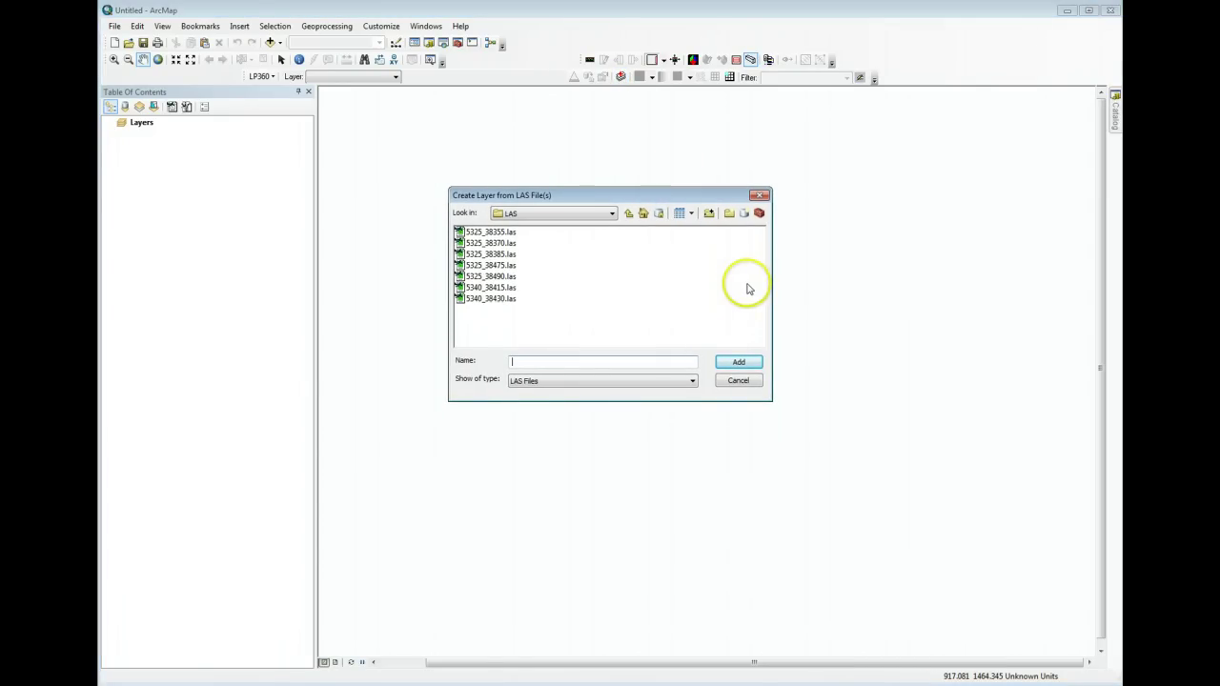
pyautogui.click(502, 232)
pyautogui.keyDown('shift'); pyautogui.click(504, 243); pyautogui.keyUp('shift')
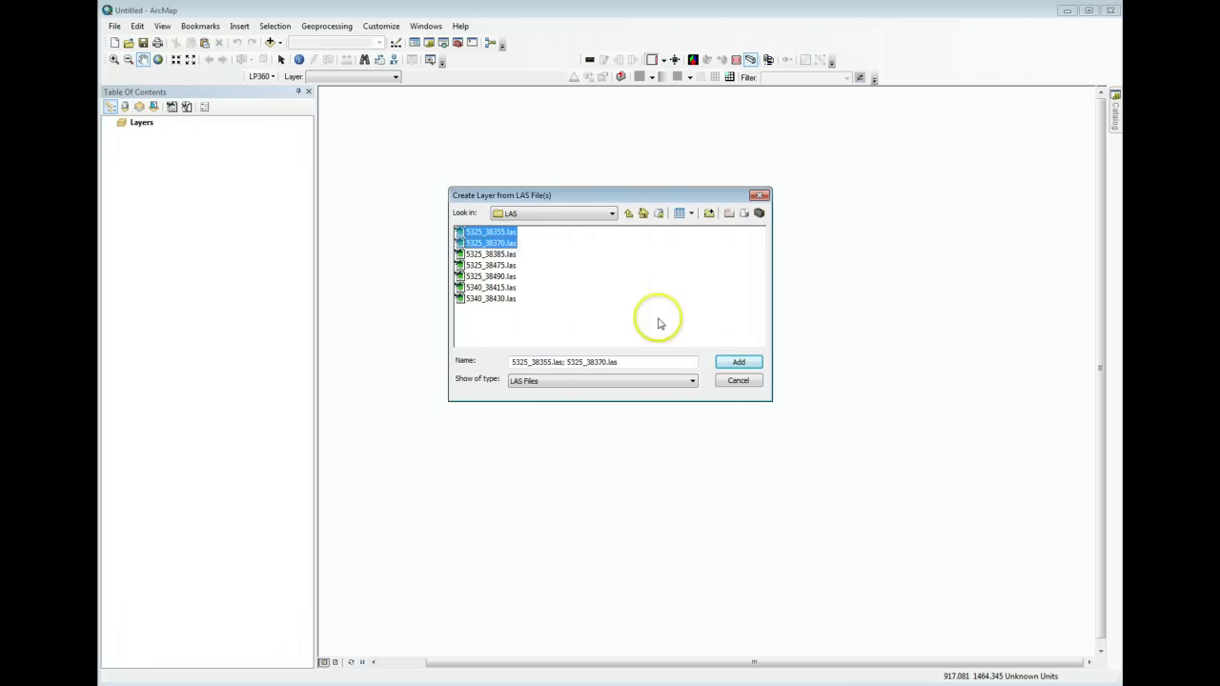
pyautogui.click(738, 363)
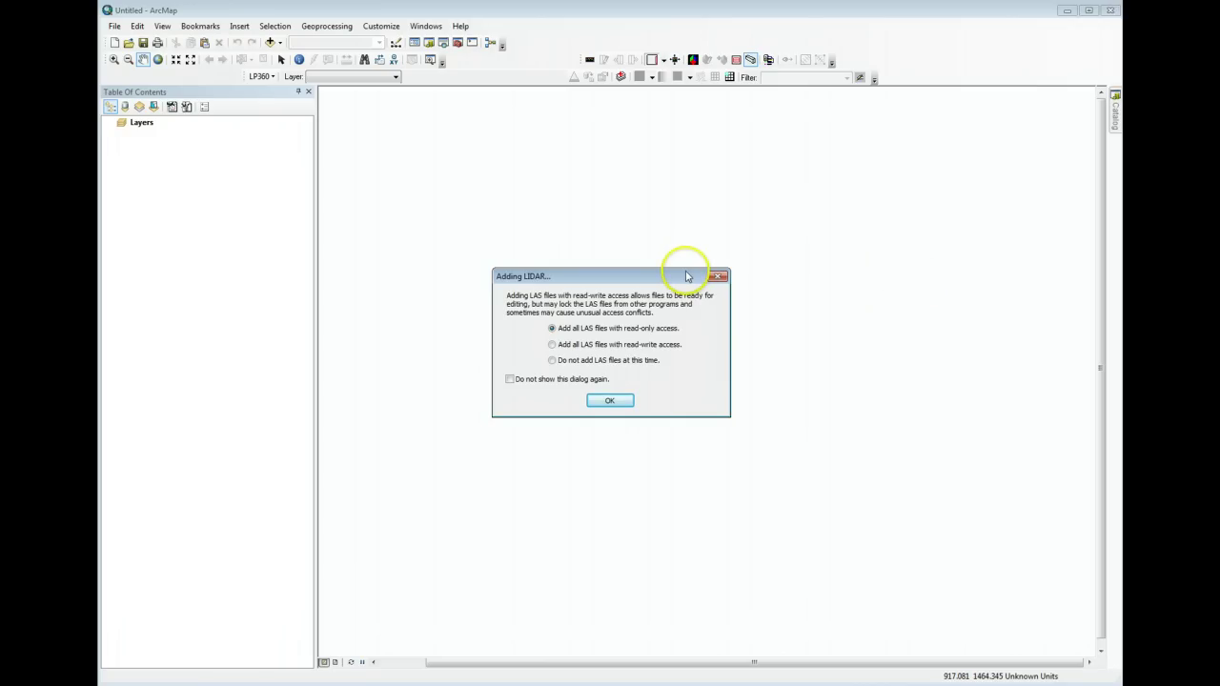
pyautogui.moveTo(686, 274); pyautogui.dragTo(661, 198)
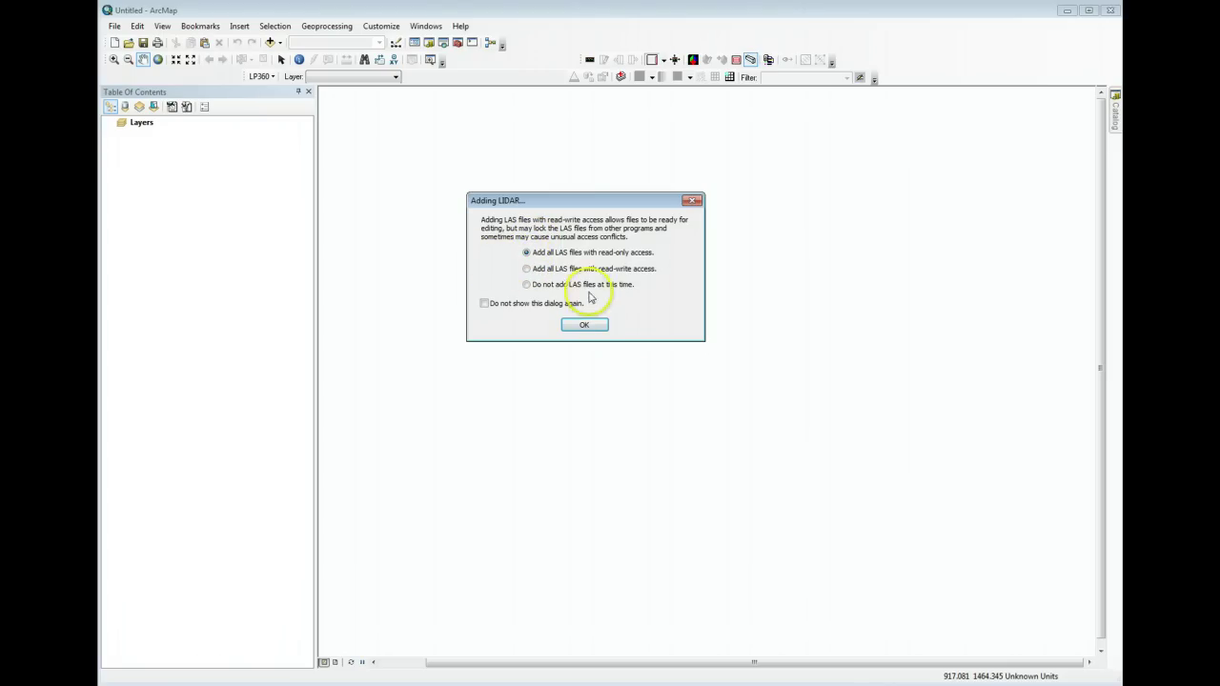
pyautogui.click(593, 321)
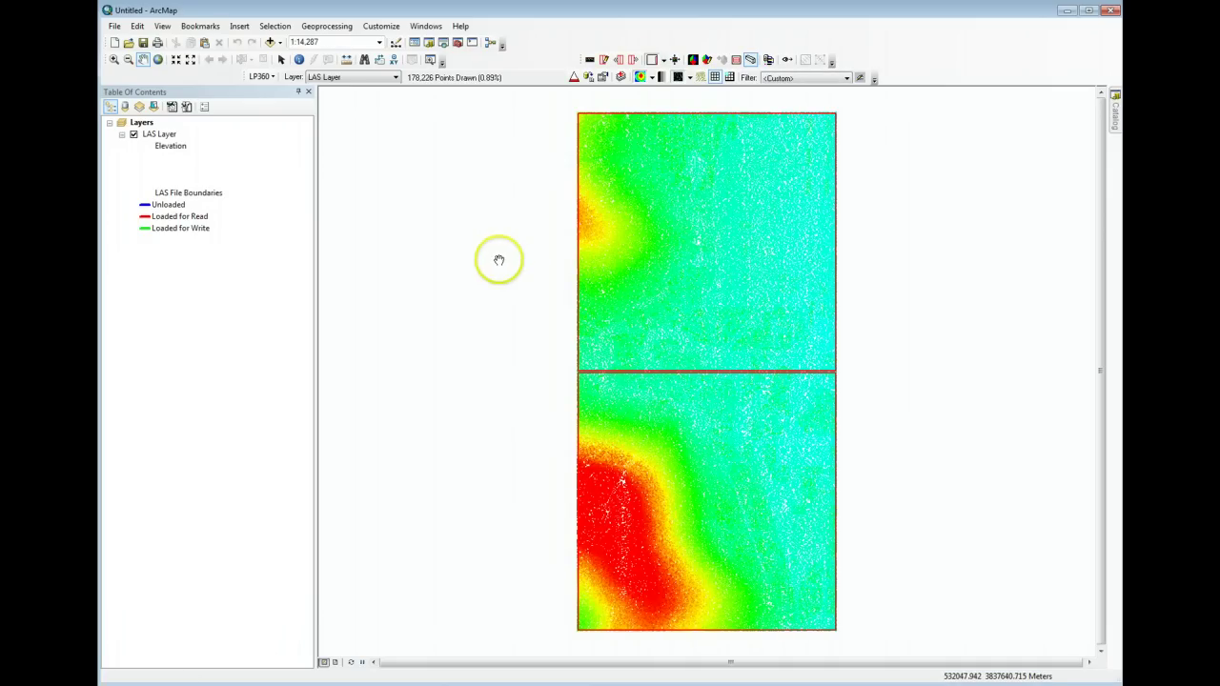
pyautogui.click(494, 262)
pyautogui.click(477, 264)
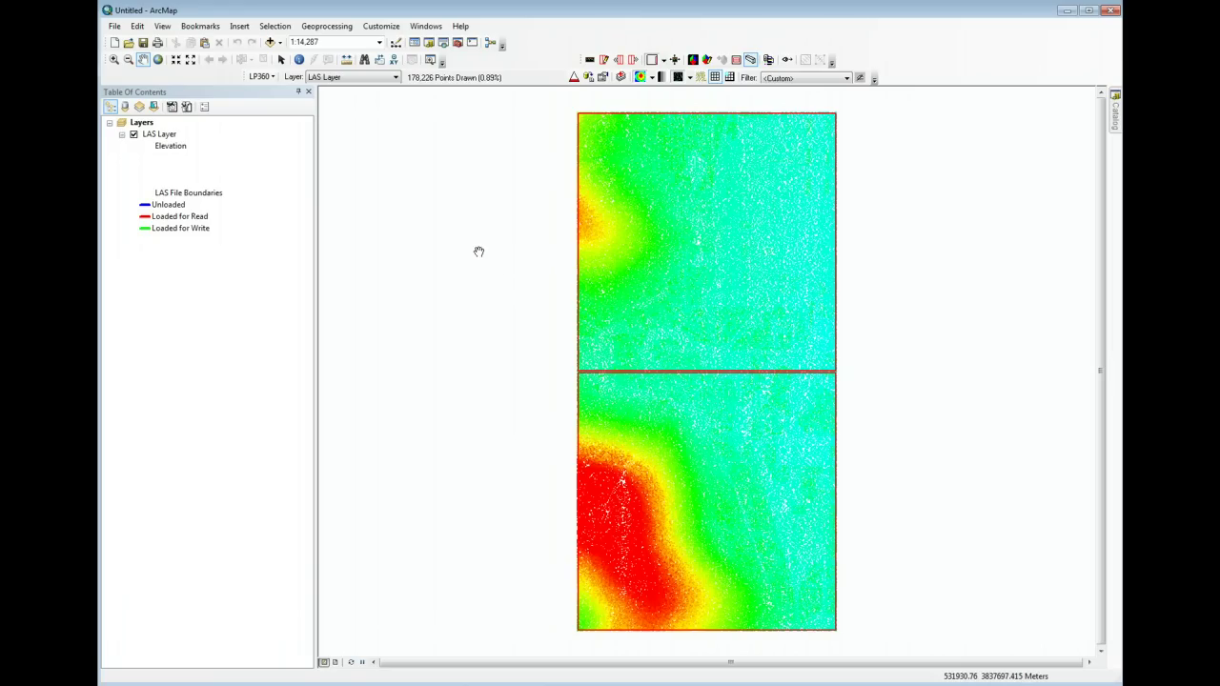
pyautogui.click(498, 283)
pyautogui.click(506, 258)
pyautogui.click(825, 403)
pyautogui.click(610, 318)
pyautogui.click(529, 424)
pyautogui.click(617, 527)
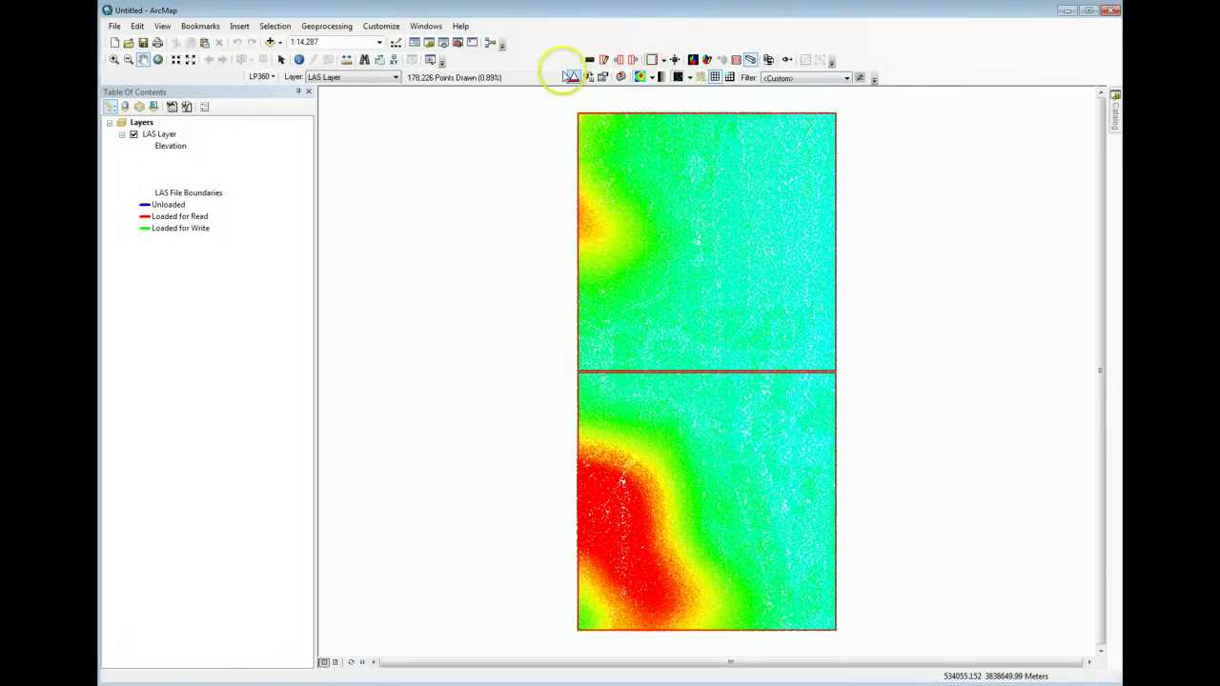
pyautogui.click(717, 76)
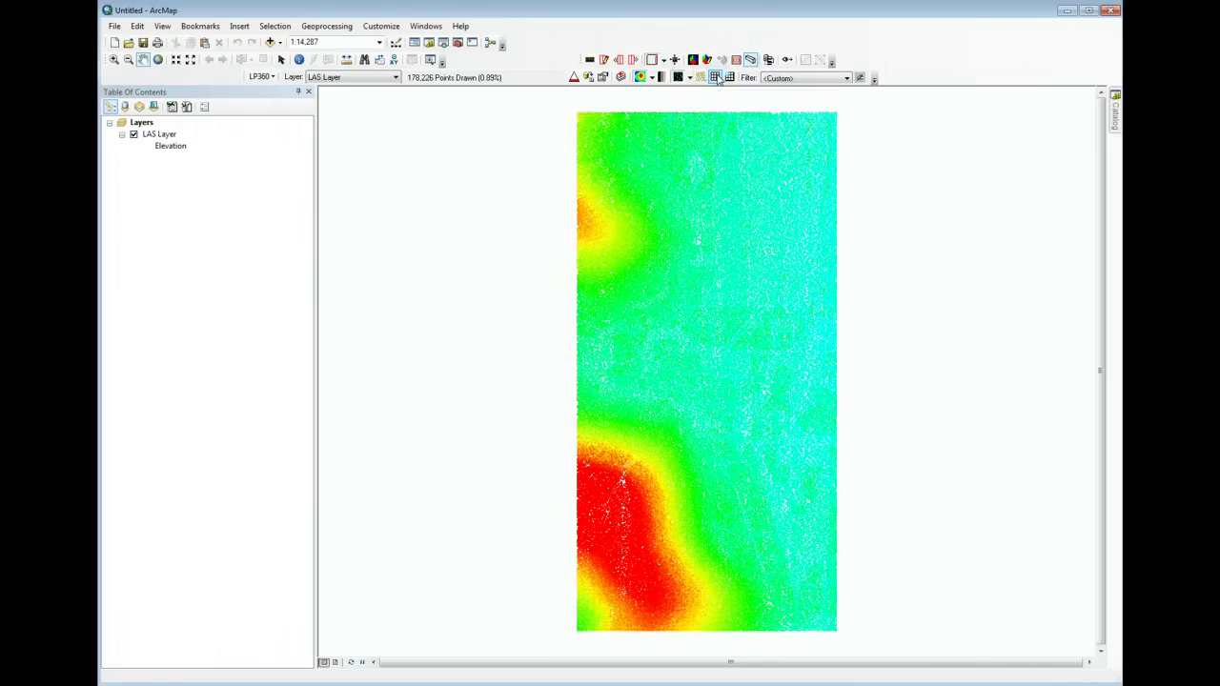
pyautogui.click(716, 76)
pyautogui.click(716, 76)
pyautogui.click(716, 76)
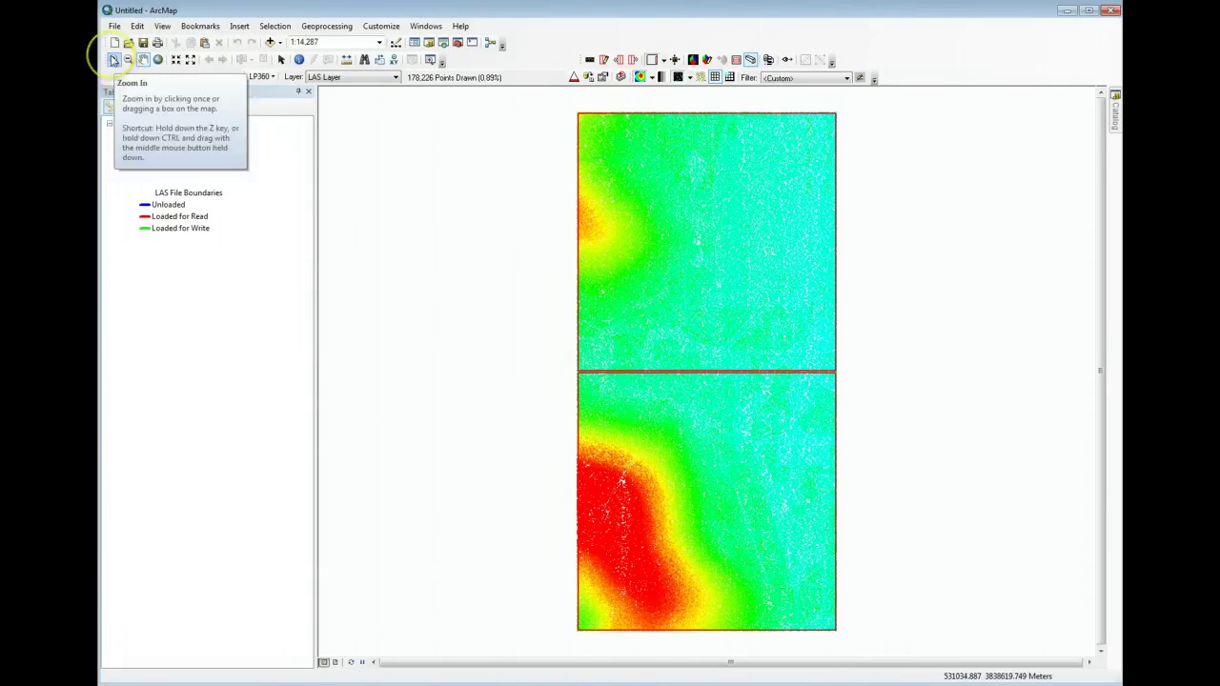
# Step: Zoom in on the two LAS tiles and pan to recentre them at about 1:12,500
pyautogui.click(112, 61)
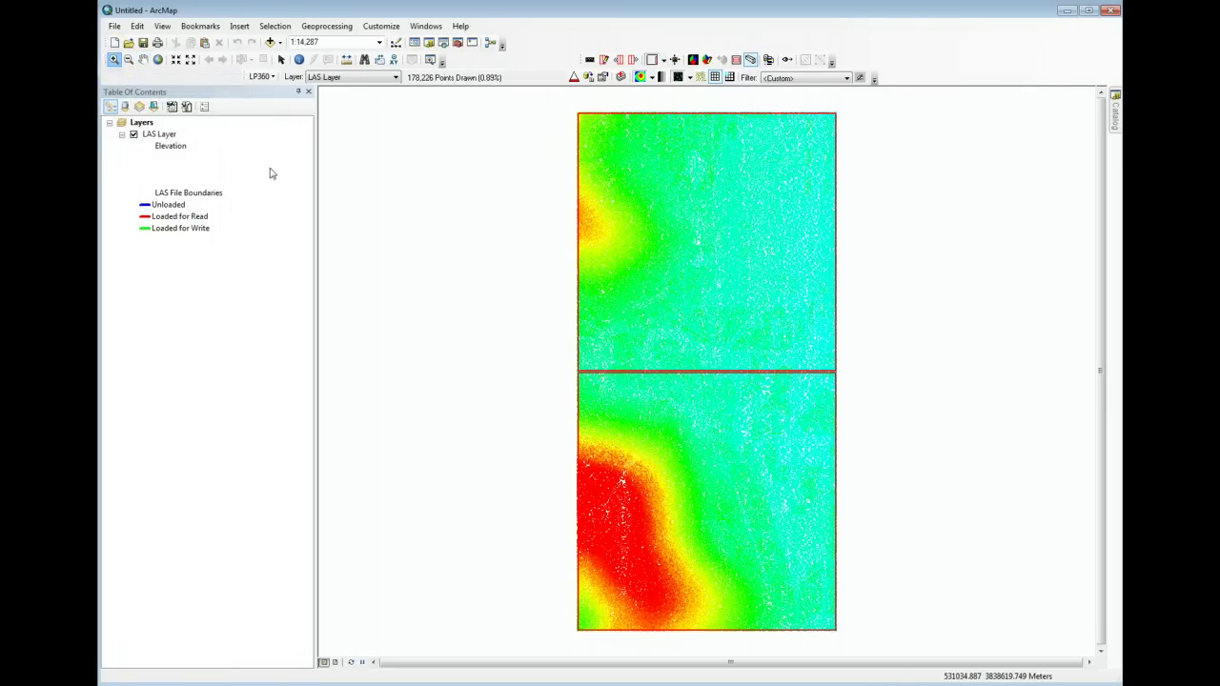
pyautogui.click(725, 267)
pyautogui.scroll(3, 725, 266)
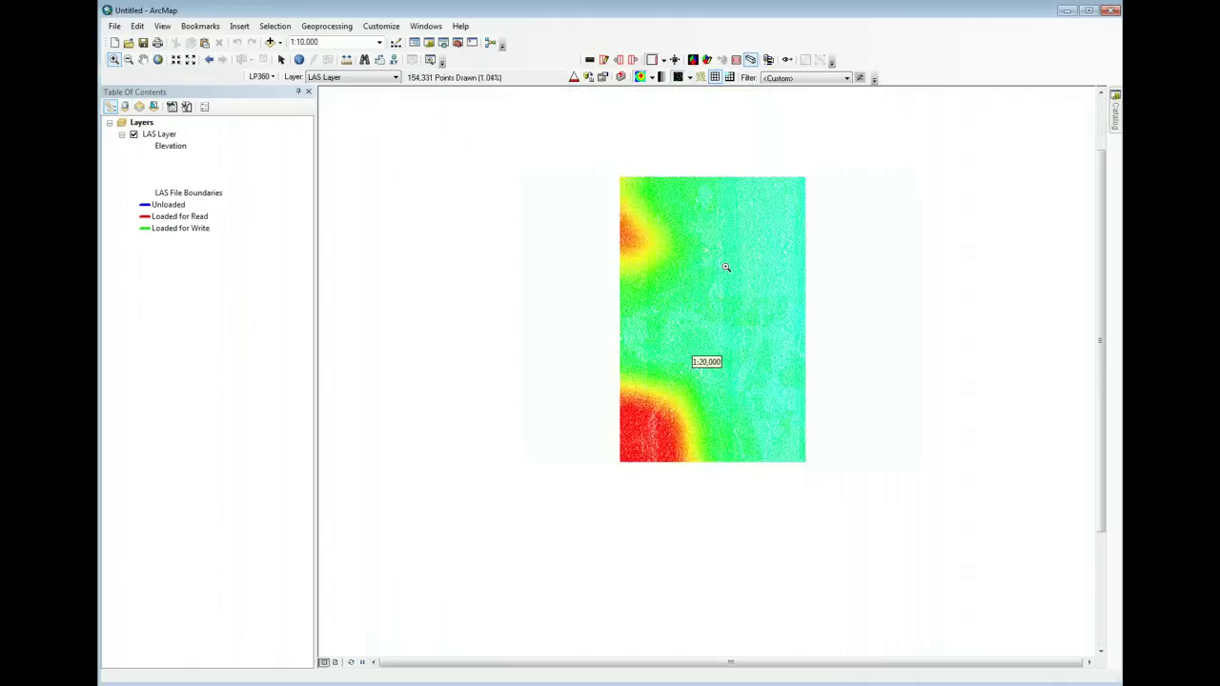
pyautogui.scroll(-2, 725, 267)
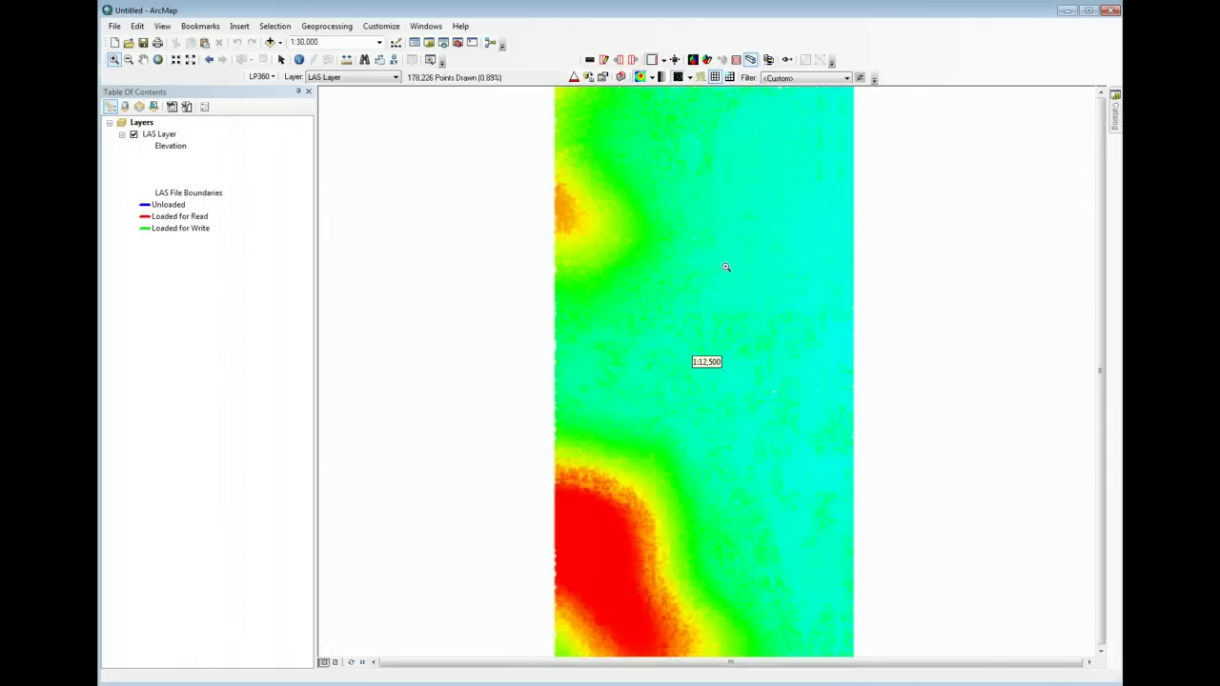
pyautogui.scroll(-2, 725, 268)
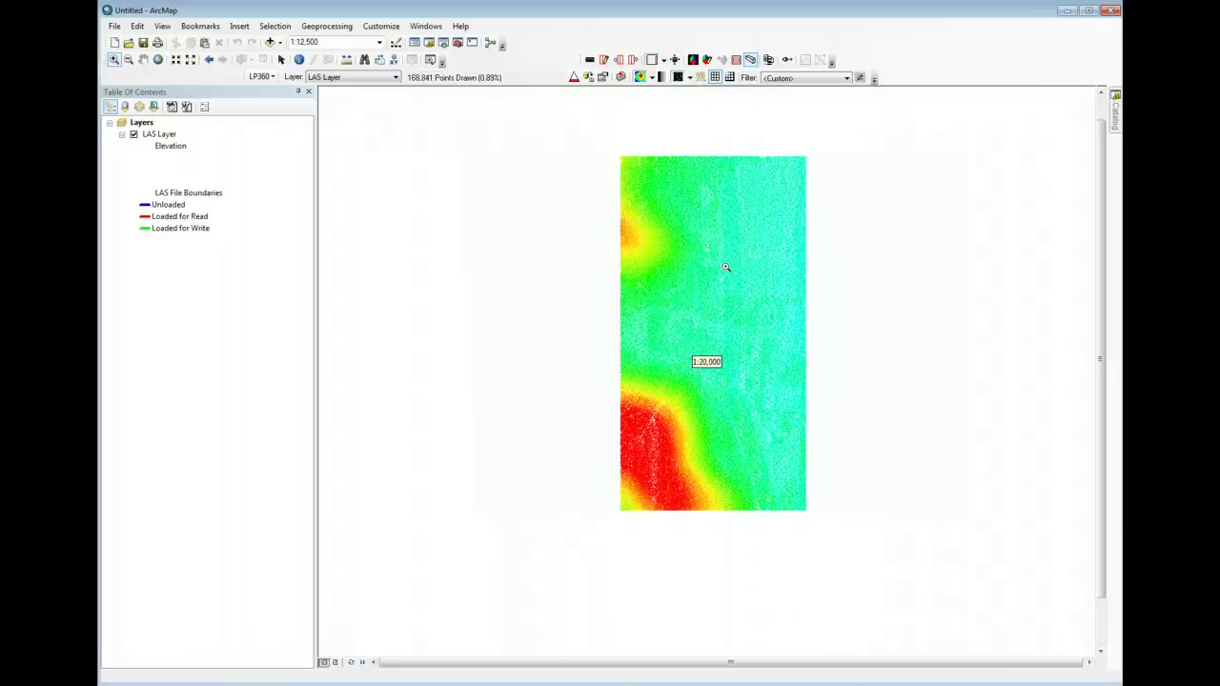
pyautogui.scroll(1, 725, 268)
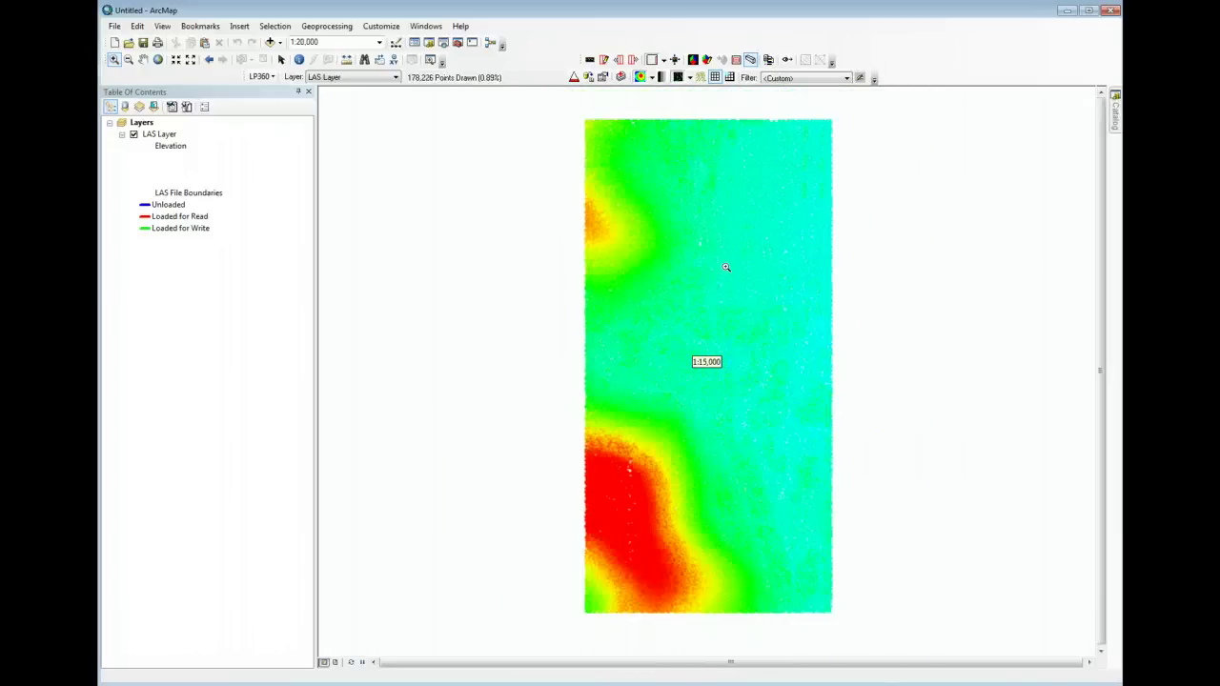
pyautogui.click(143, 59)
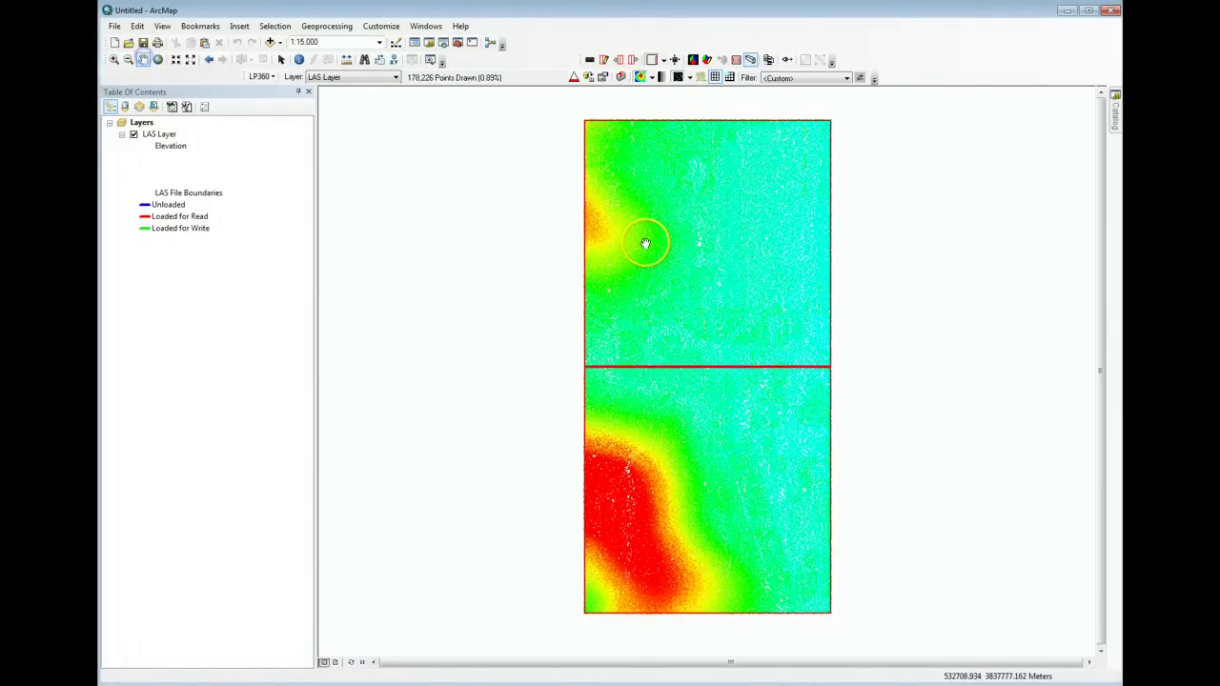
pyautogui.moveTo(645, 244); pyautogui.dragTo(588, 257)
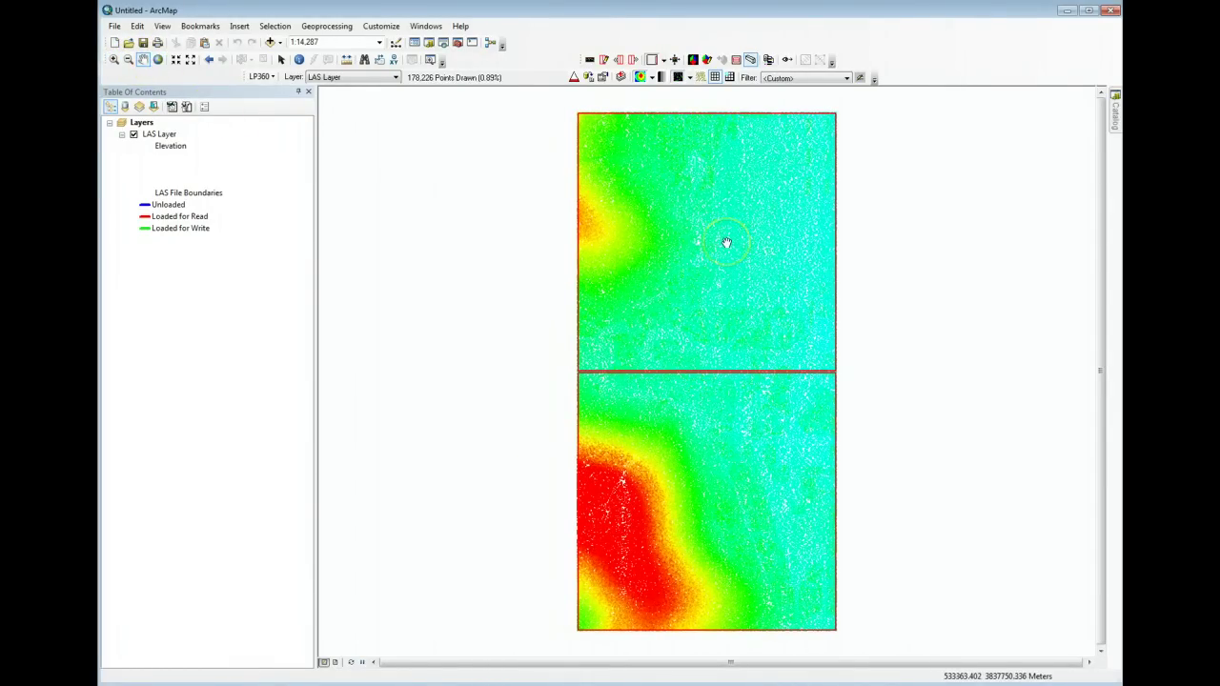
pyautogui.scroll(2, 726, 243)
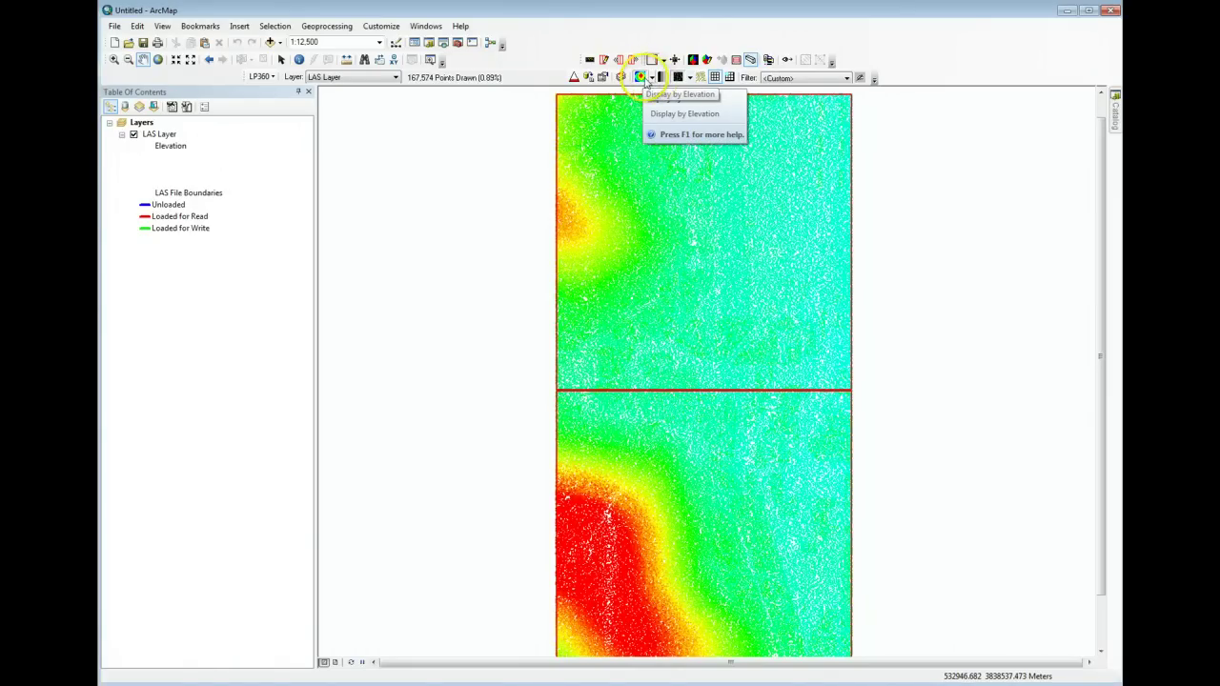
# Step: Switch the LAS symbology to Display by ColorBand for repeating elevation colour bands
pyautogui.click(650, 76)
pyautogui.click(653, 78)
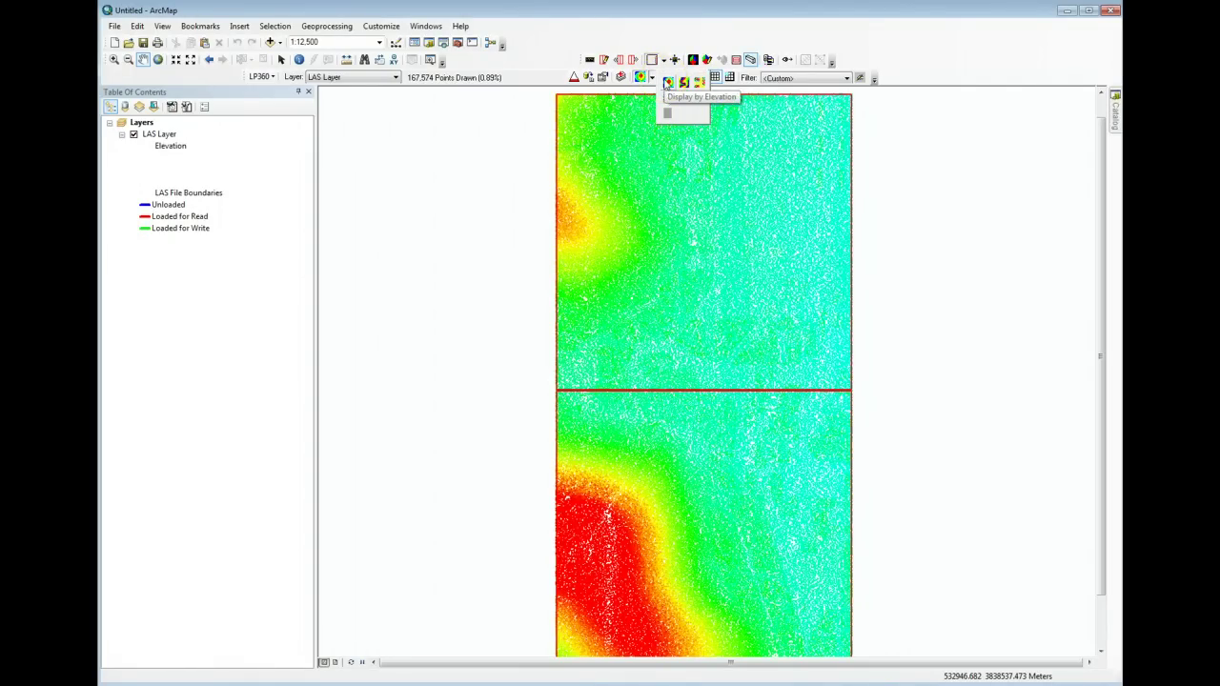
pyautogui.click(684, 84)
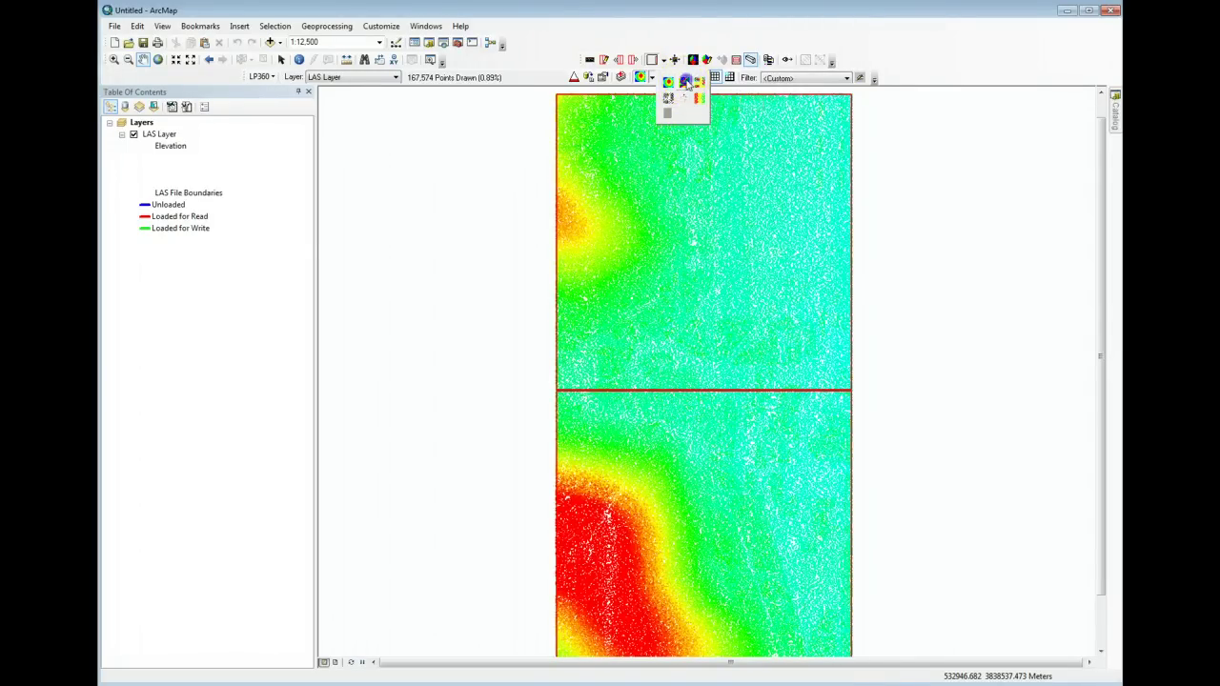
pyautogui.click(694, 318)
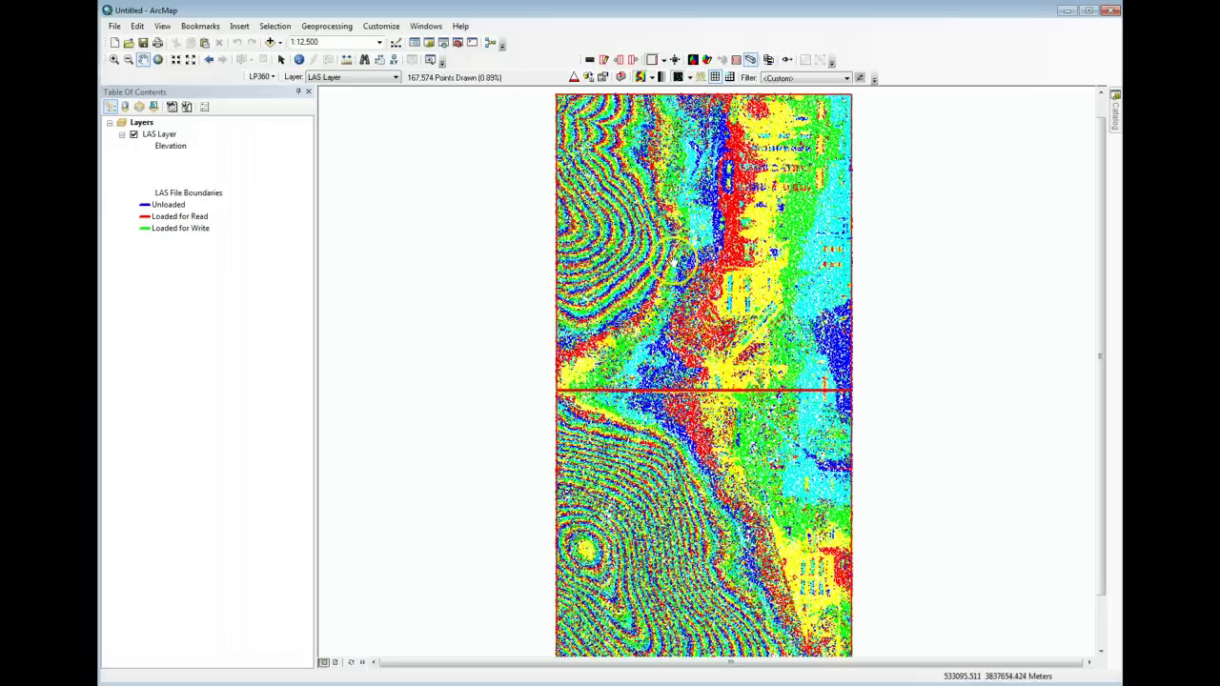
pyautogui.click(644, 91)
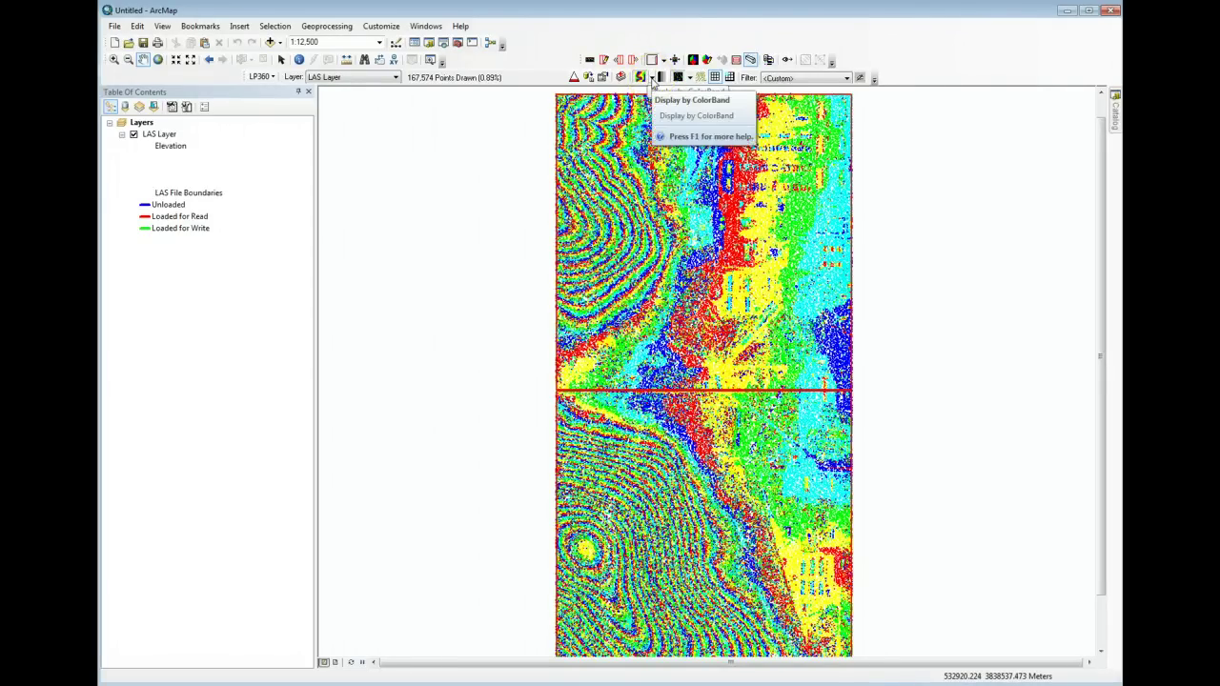
pyautogui.click(648, 77)
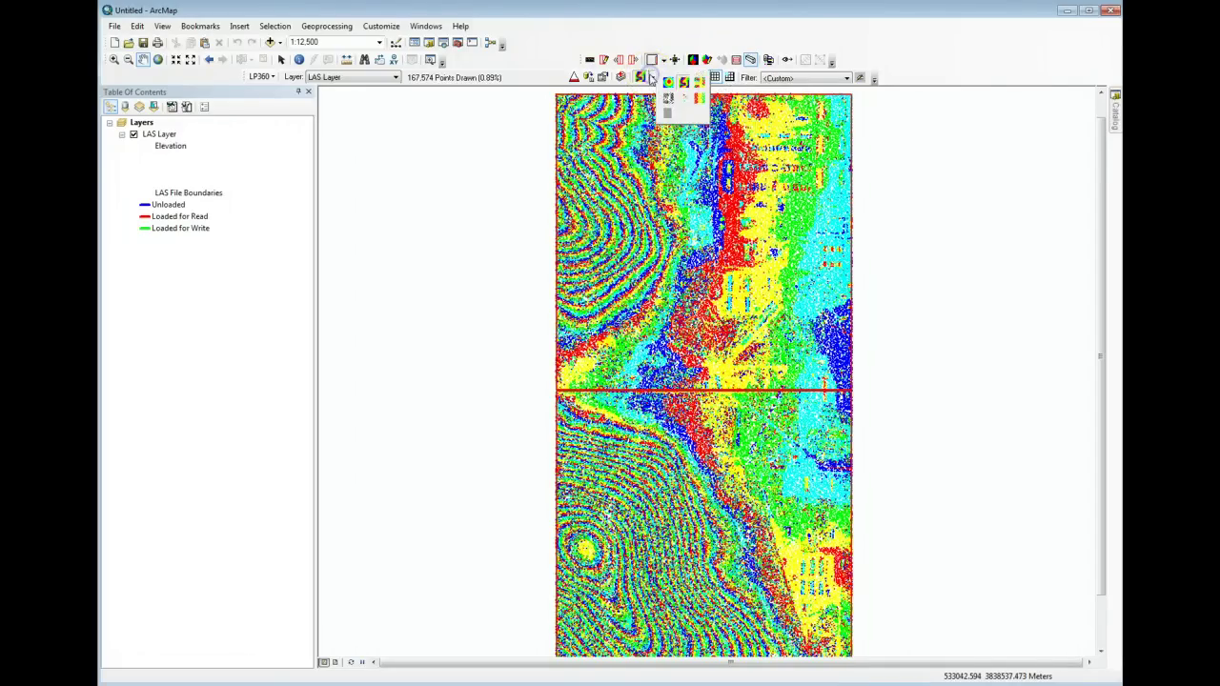
# Step: Colour the point cloud by classification, separating ground, vegetation and buildings
pyautogui.click(699, 84)
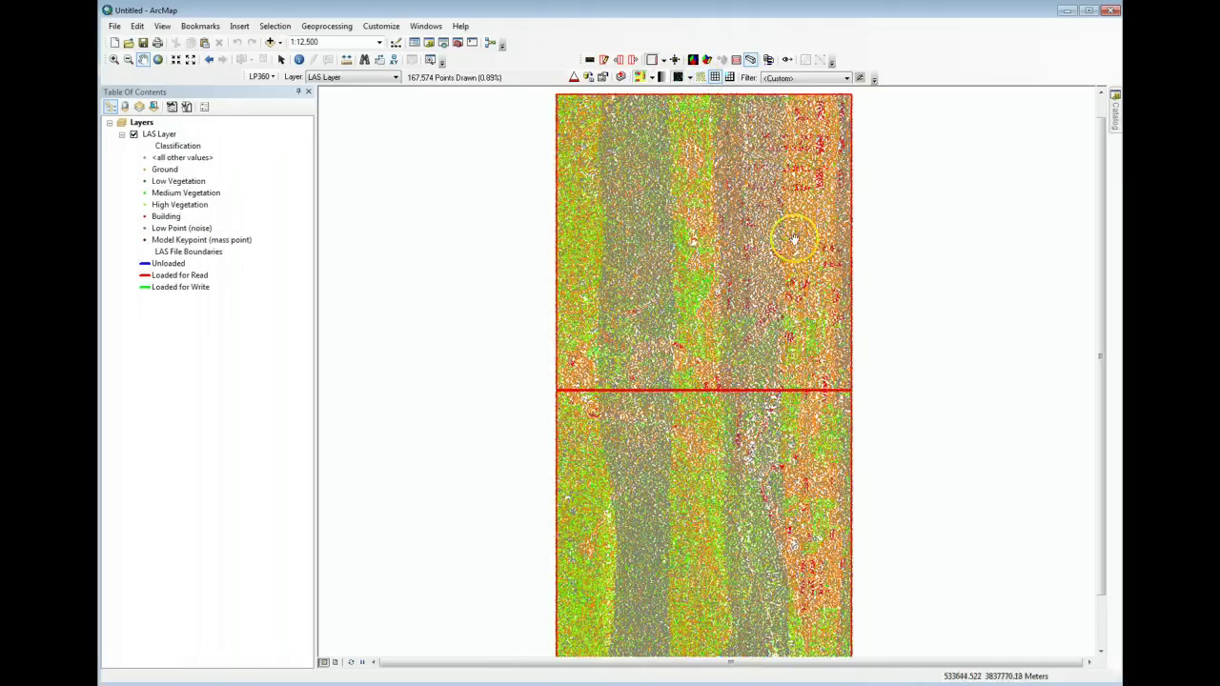
pyautogui.click(714, 195)
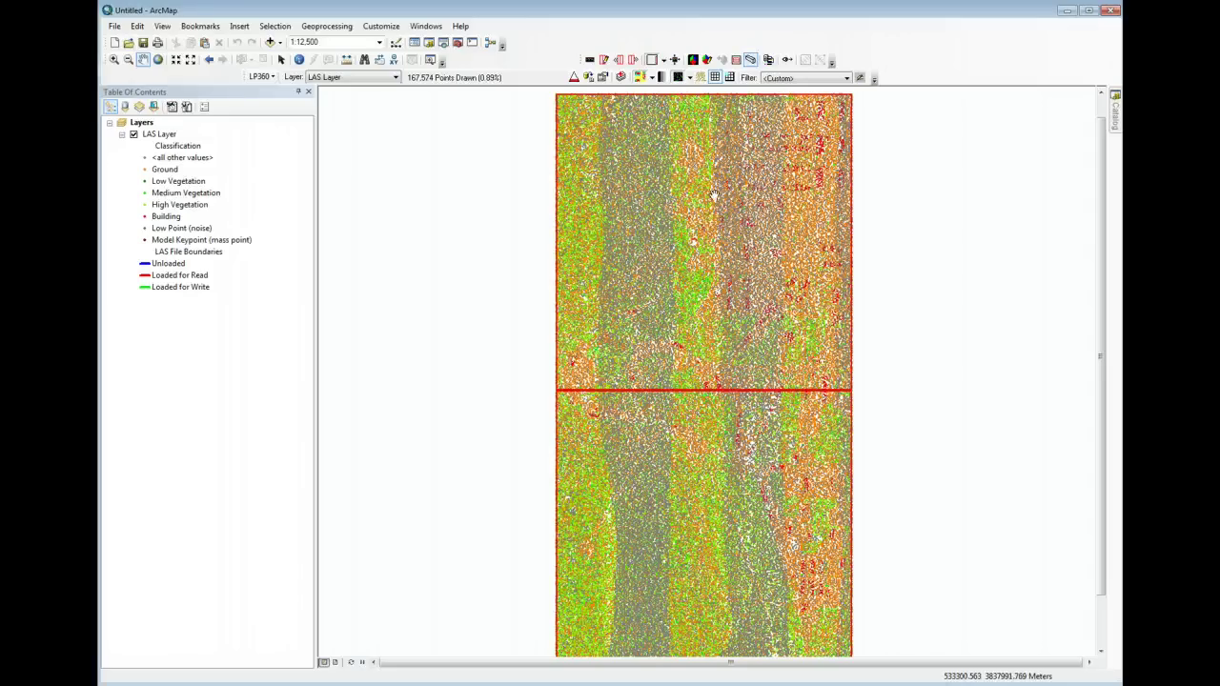
pyautogui.scroll(-3, 714, 196)
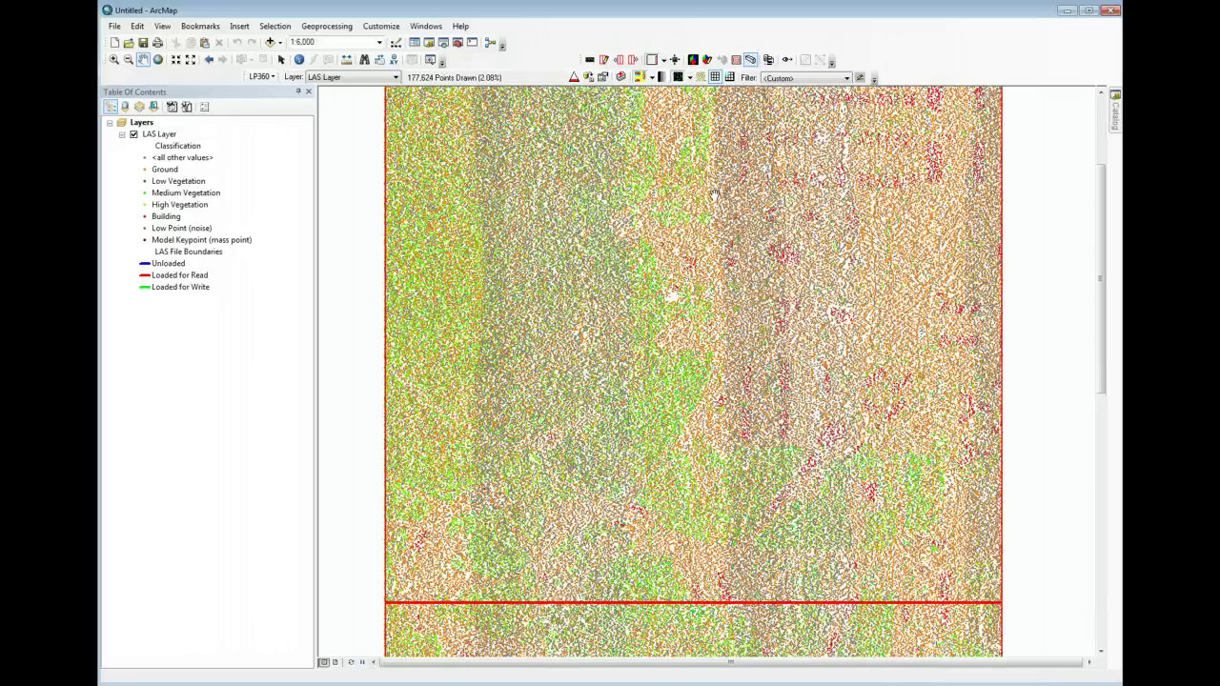
pyautogui.scroll(1, 713, 195)
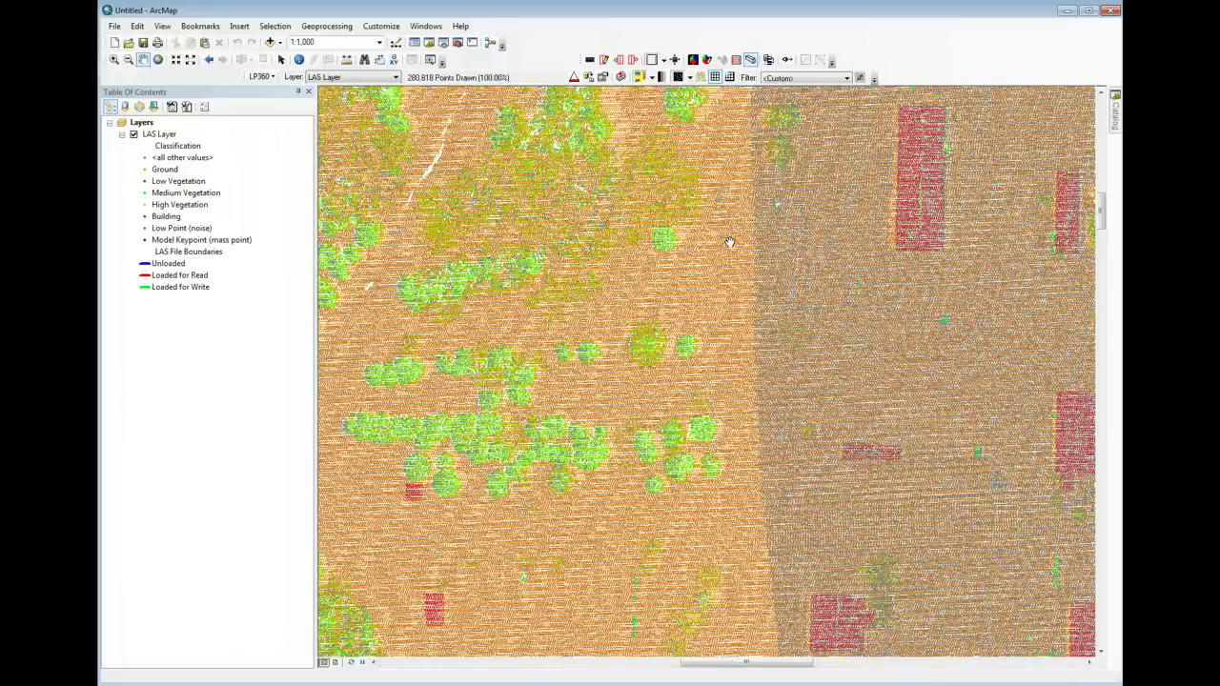
pyautogui.scroll(-1, 729, 242)
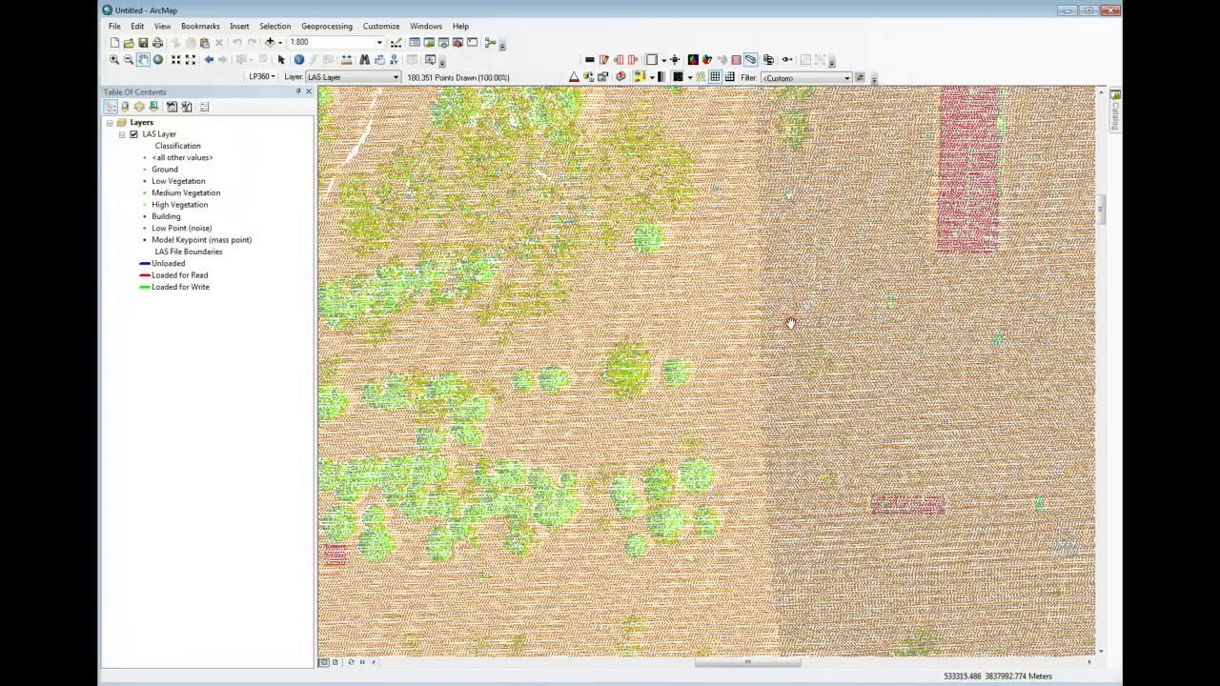
# Step: Pan to centre the rows of trees and zoom in to inspect them and the rooftops
pyautogui.rightClick(790, 324)
pyautogui.moveTo(564, 354); pyautogui.dragTo(716, 314)
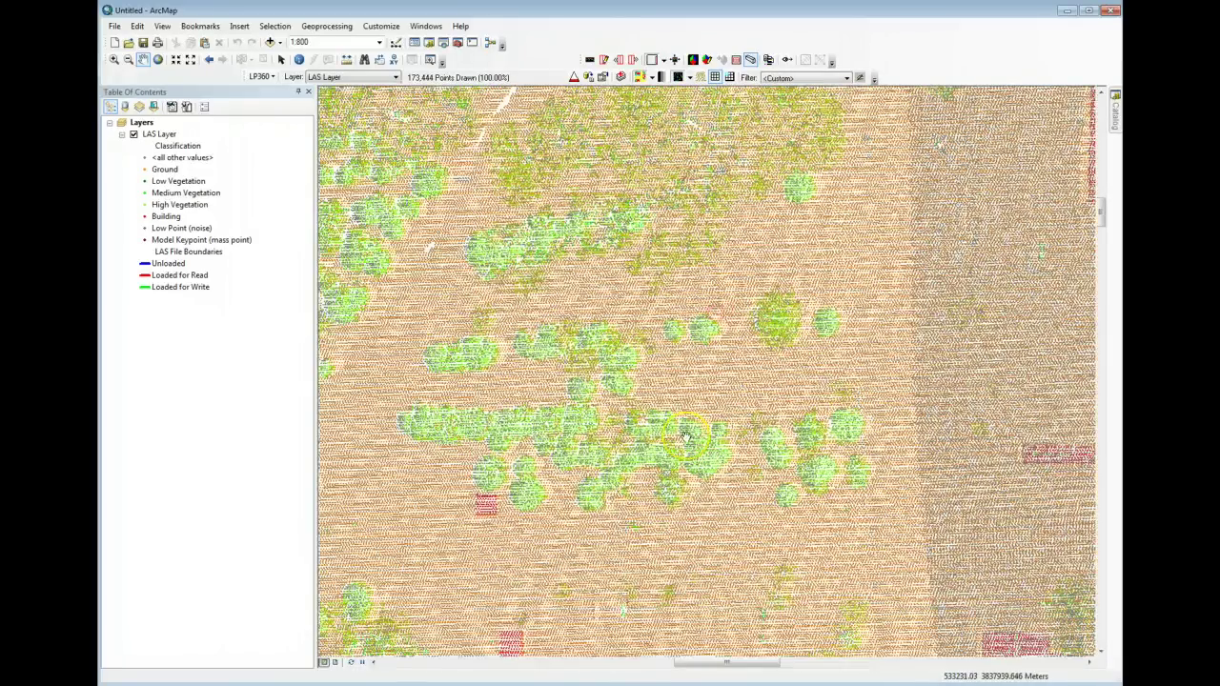
pyautogui.scroll(-2, 647, 378)
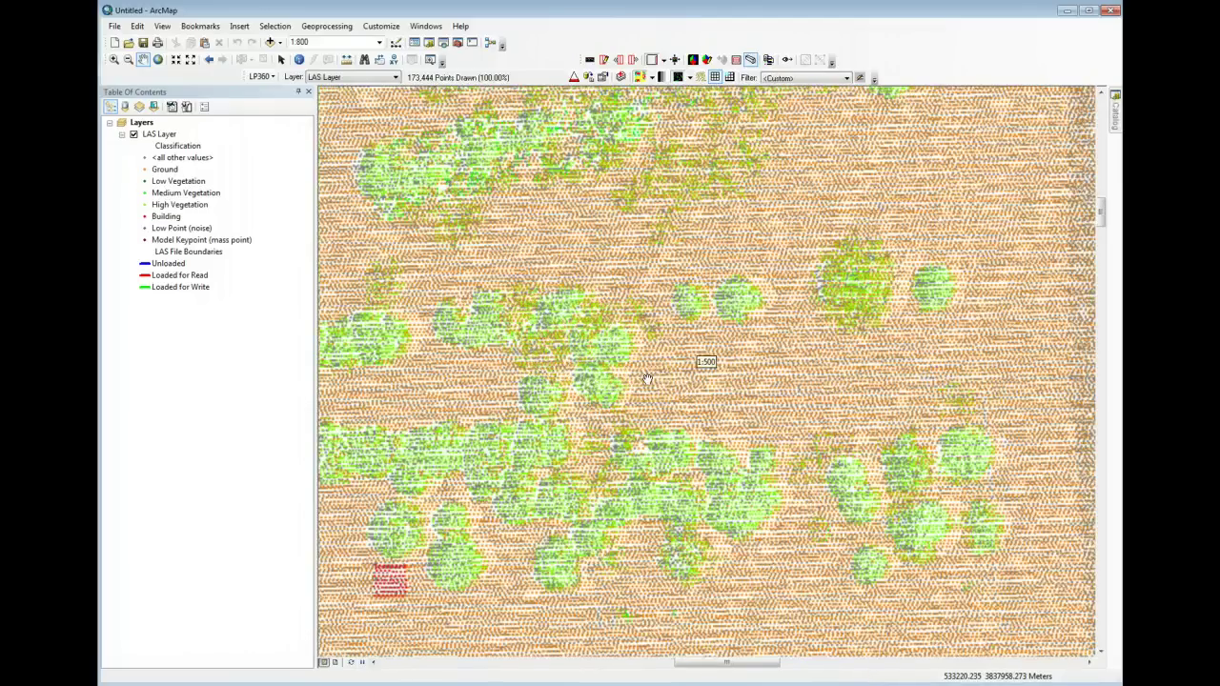
pyautogui.scroll(4, 647, 378)
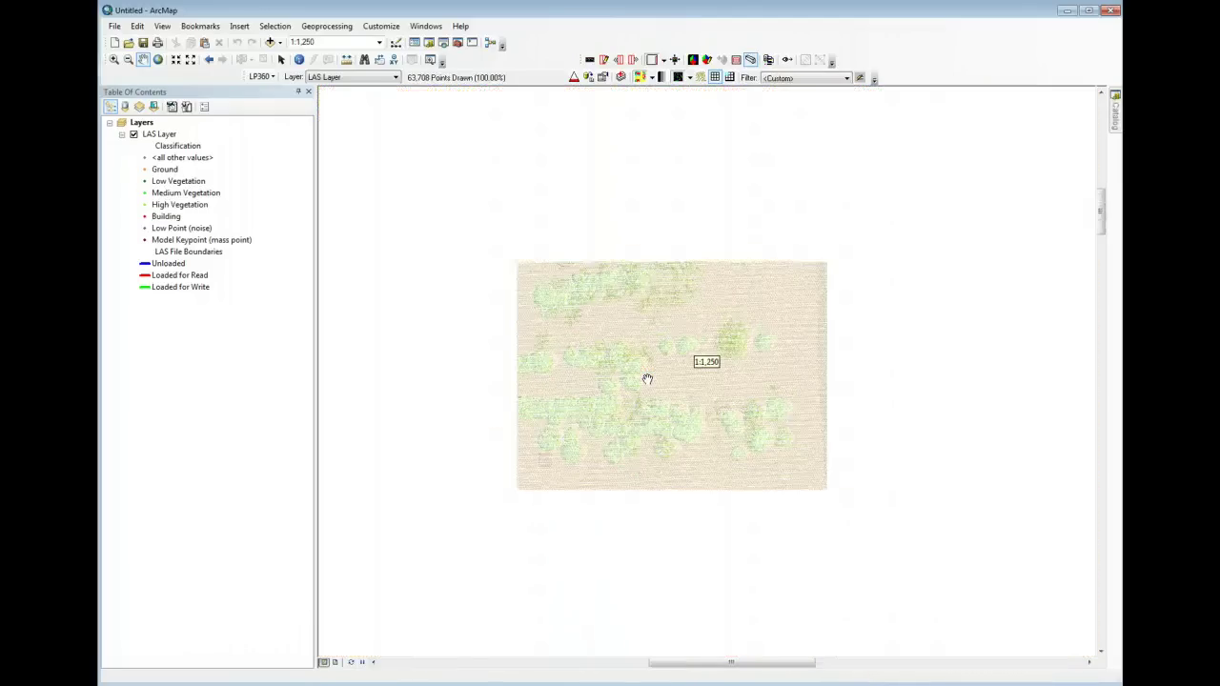
pyautogui.scroll(2, 647, 378)
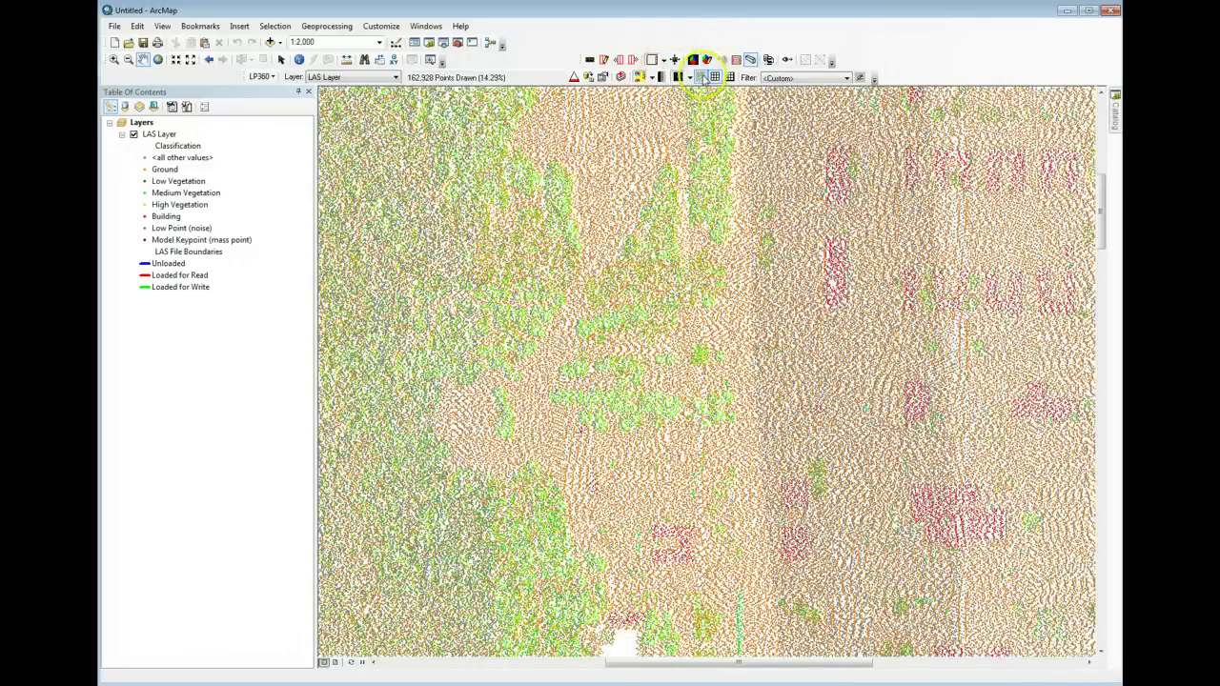
# Step: Shade the LAS points in greyscale by Intensity and zoom in on the map
pyautogui.click(652, 77)
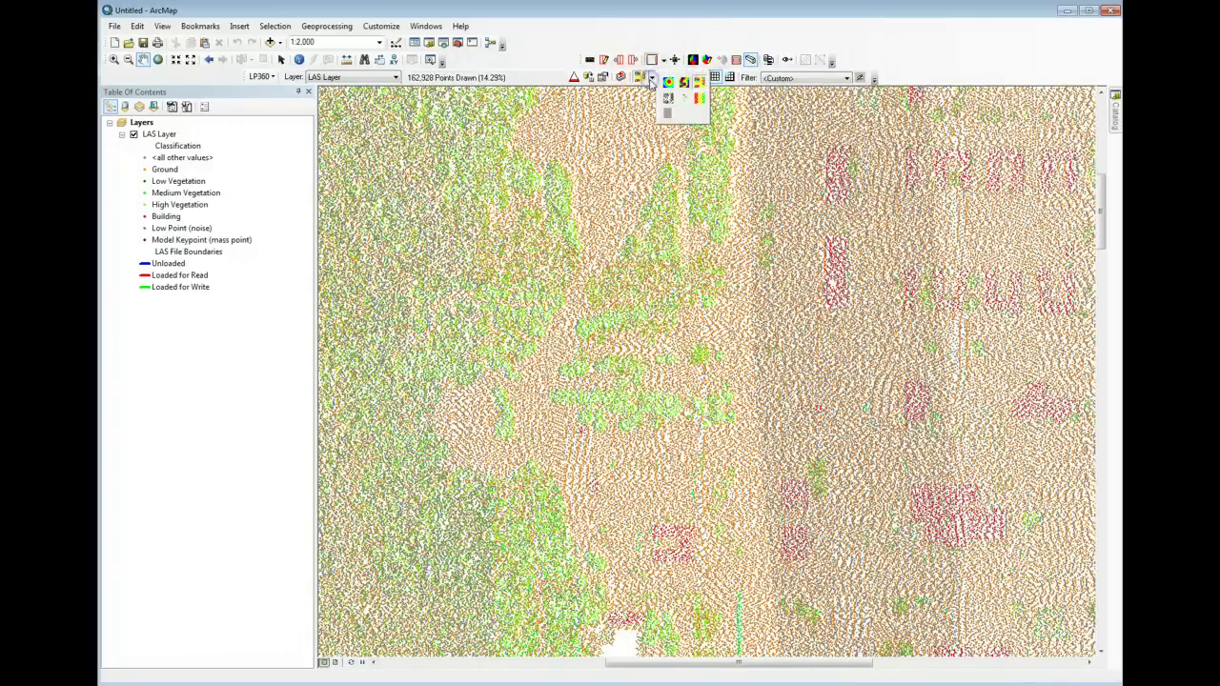
pyautogui.click(669, 98)
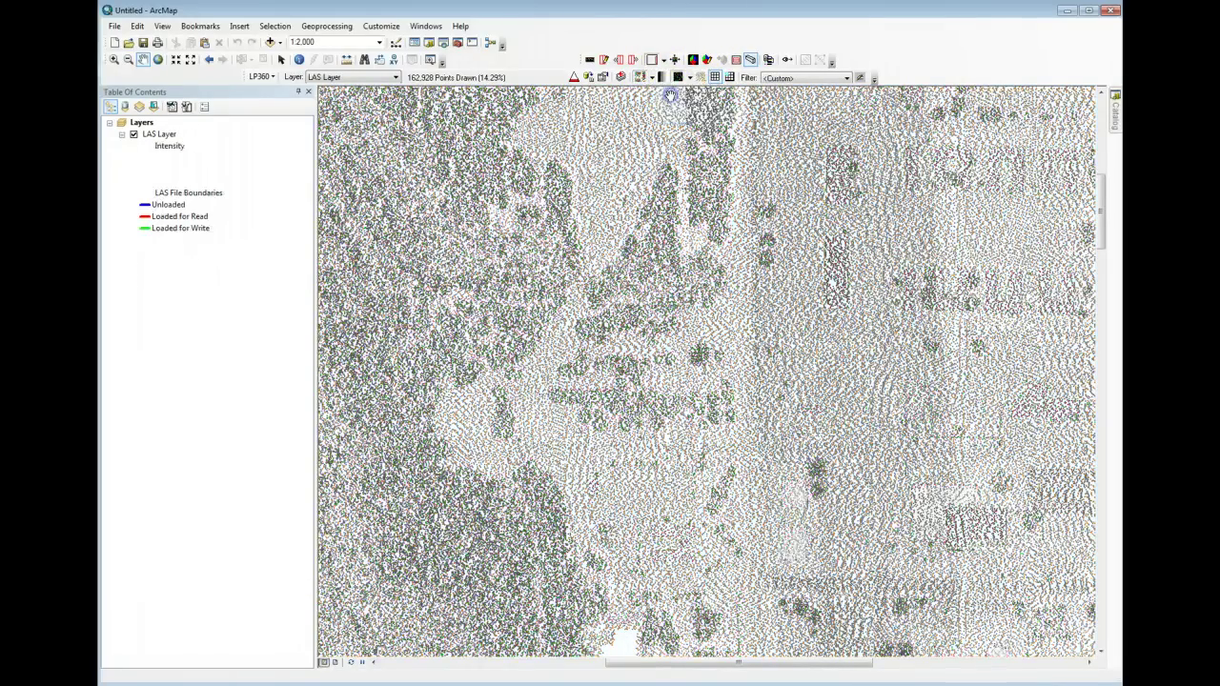
pyautogui.scroll(-1, 708, 299)
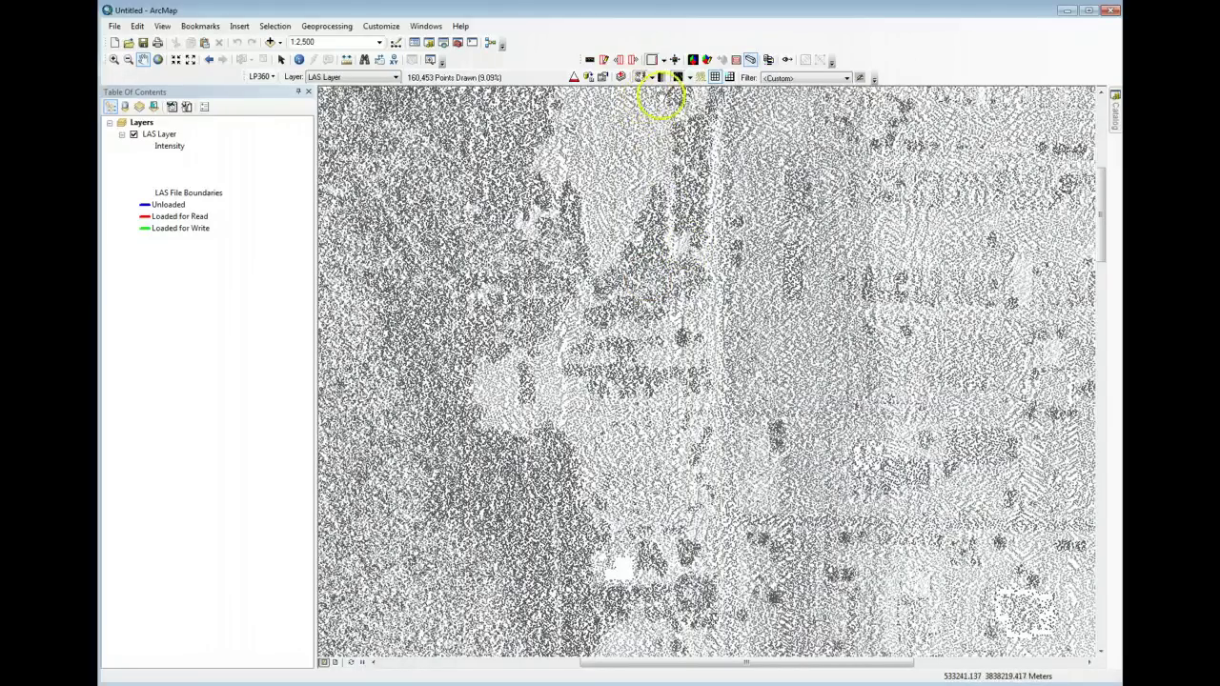
pyautogui.click(652, 80)
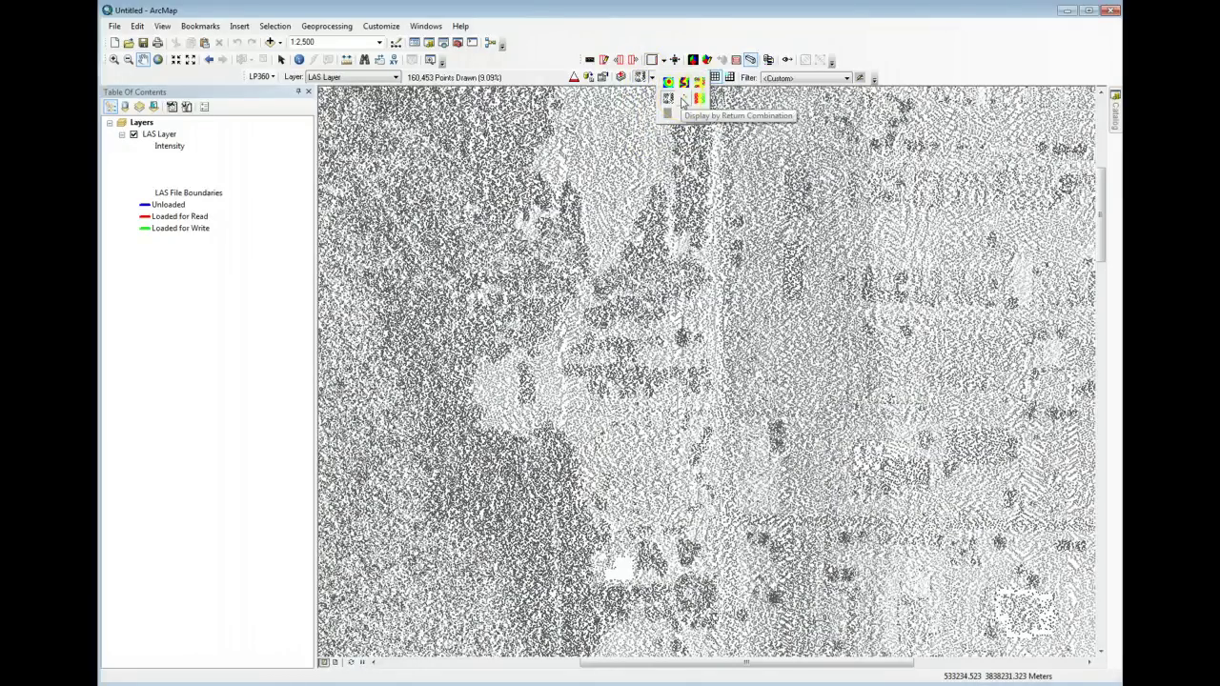
# Step: Colour the points by Return Combination and zoom to inspect the returns
pyautogui.click(681, 99)
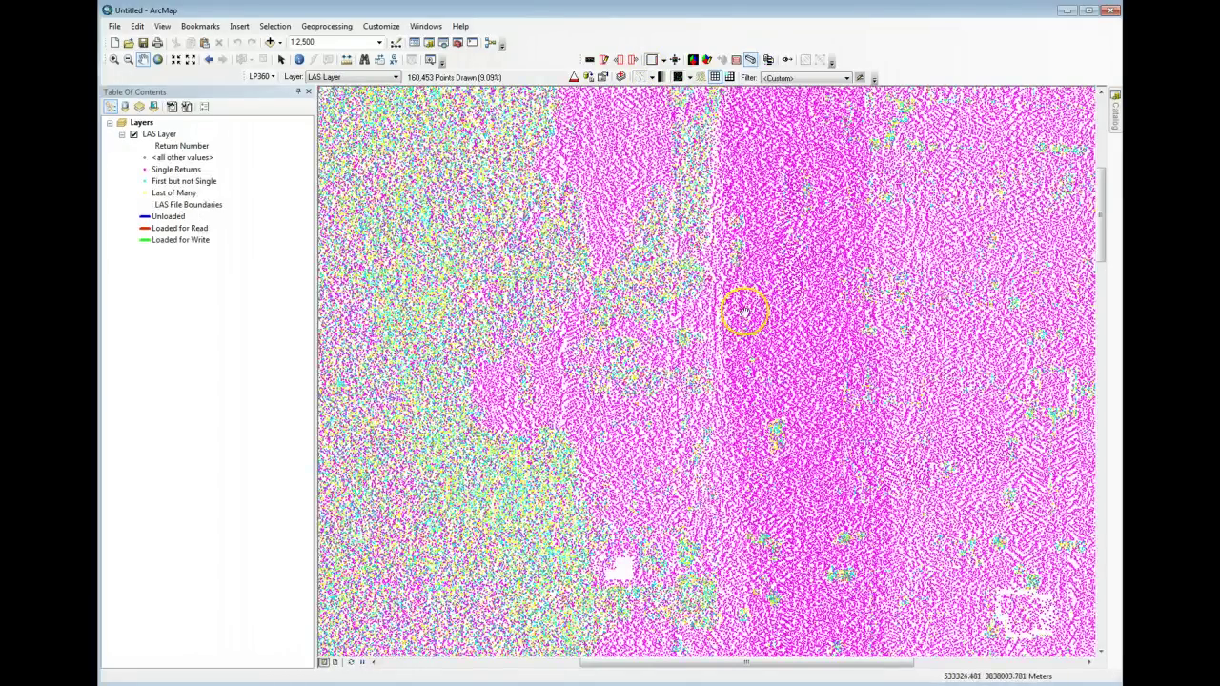
pyautogui.scroll(2, 743, 313)
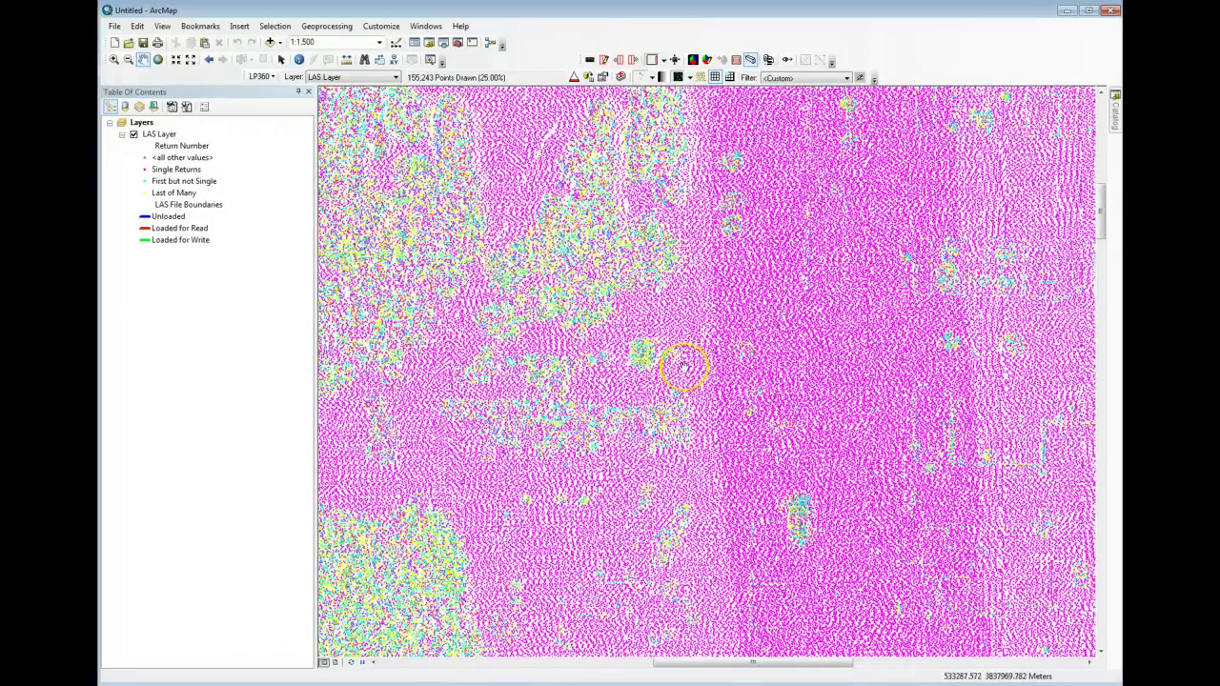
pyautogui.scroll(-1, 680, 347)
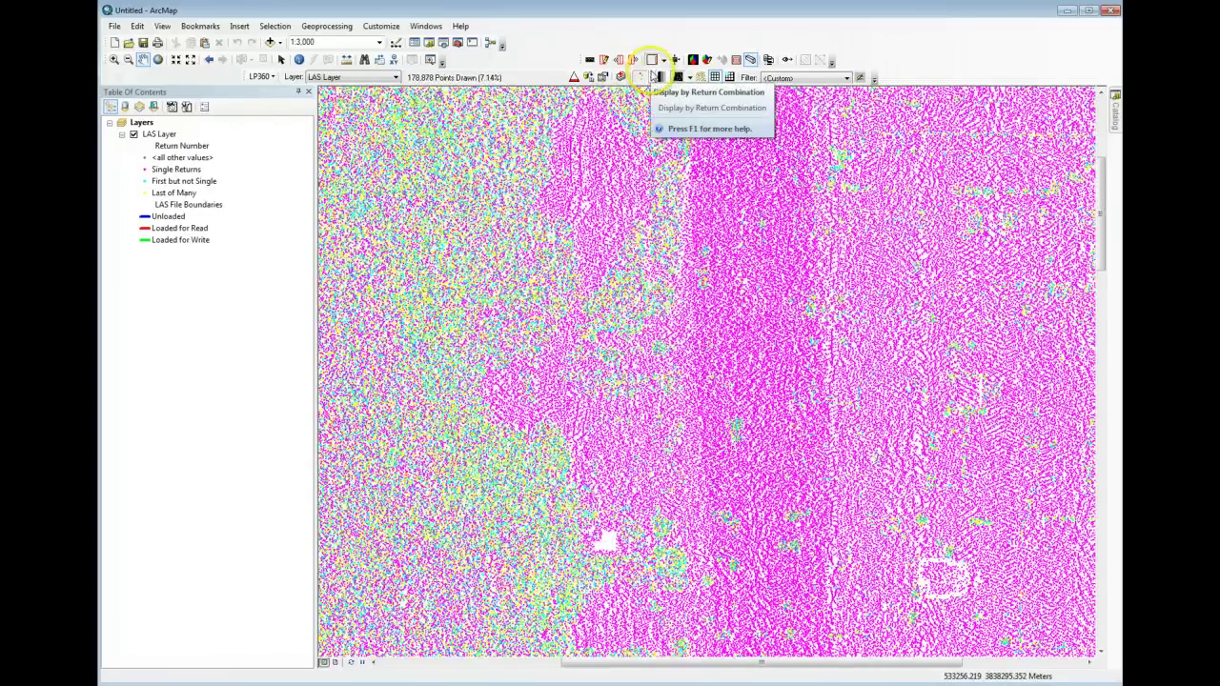
# Step: Attempt Display by RGB Value, which stays unavailable for these LAS files
pyautogui.click(653, 76)
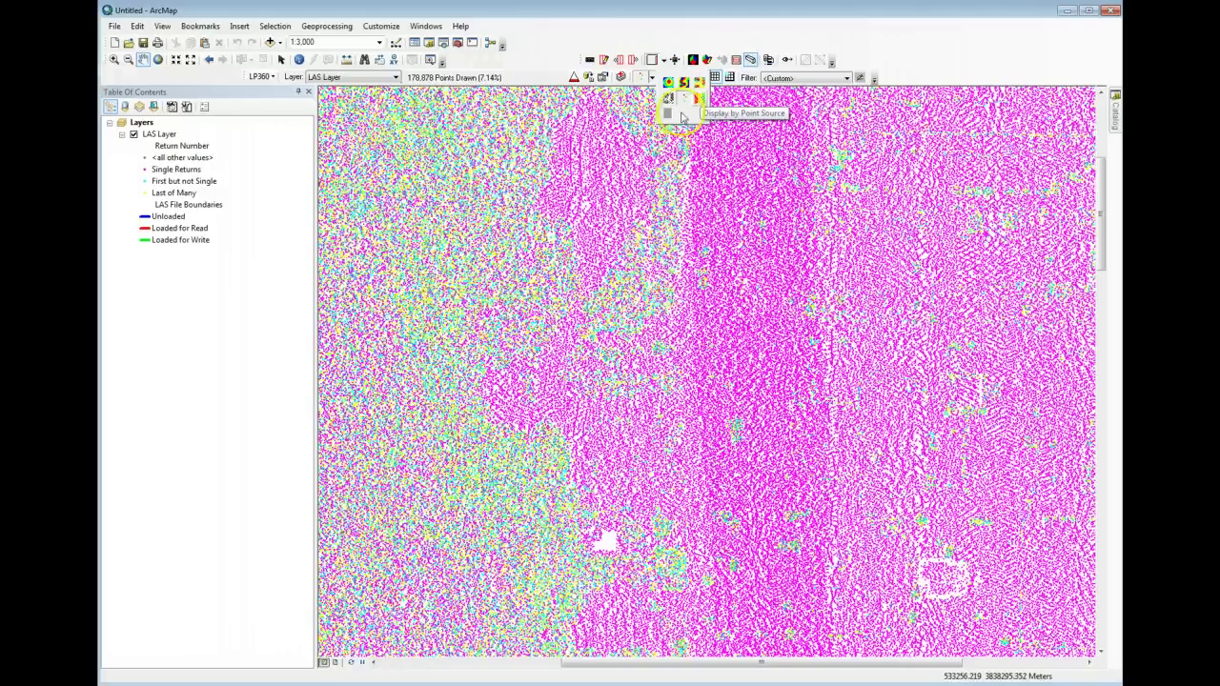
pyautogui.click(668, 113)
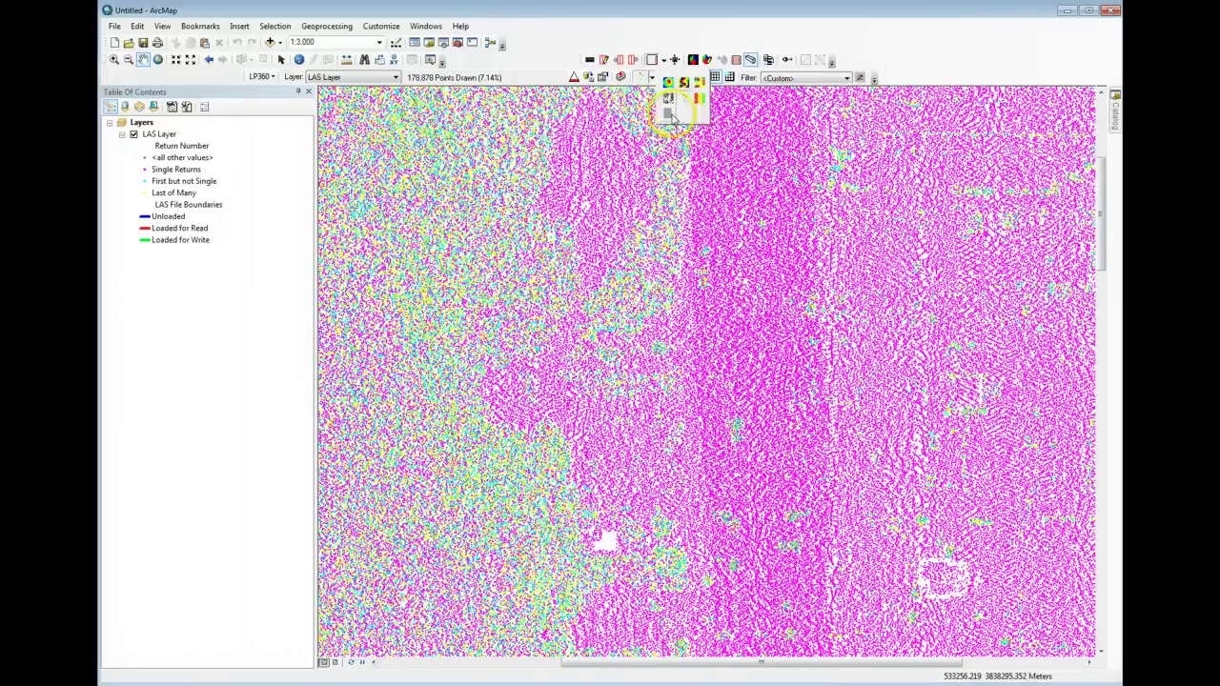
pyautogui.click(670, 115)
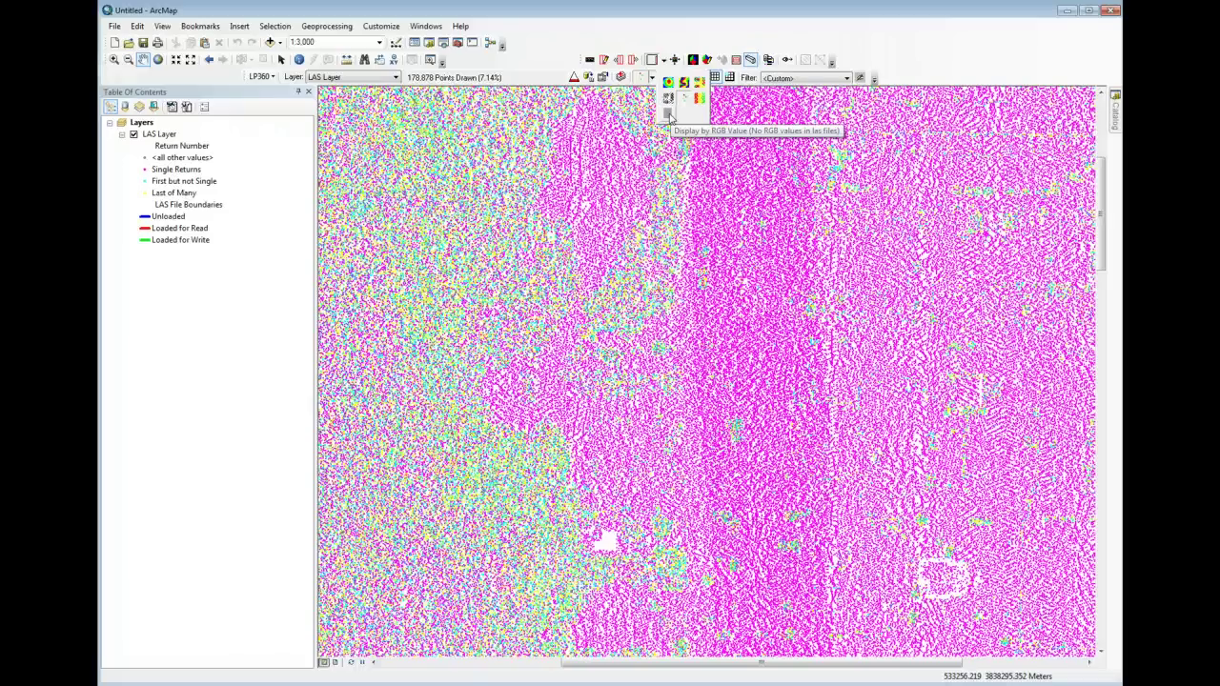
pyautogui.click(675, 36)
pyautogui.click(673, 26)
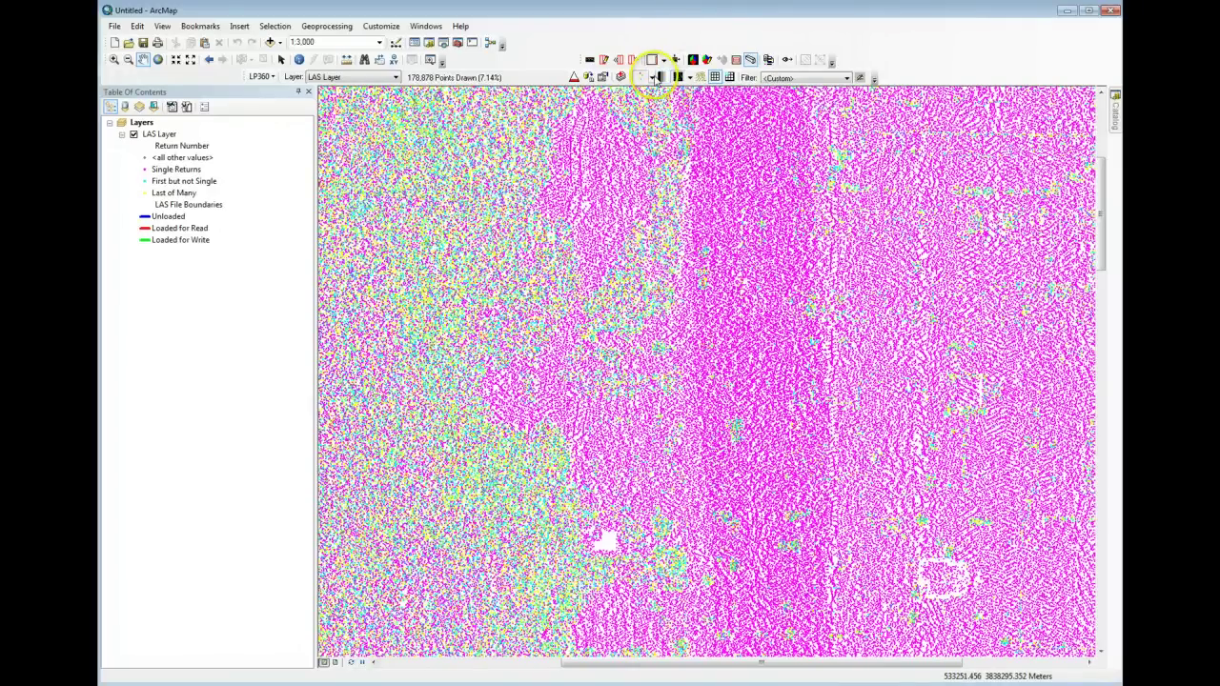
pyautogui.click(653, 78)
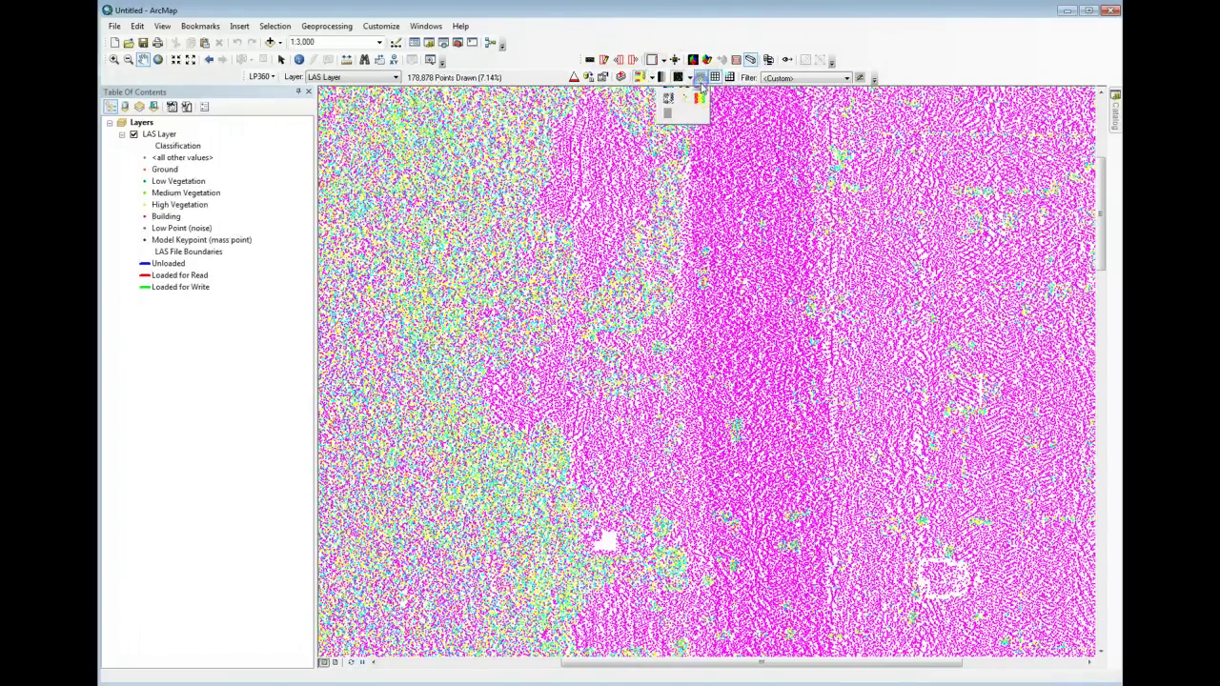
# Step: Return to classification colours, draw all points at full density, and zoom to about 1:1,000
pyautogui.click(699, 83)
pyautogui.scroll(2, 707, 315)
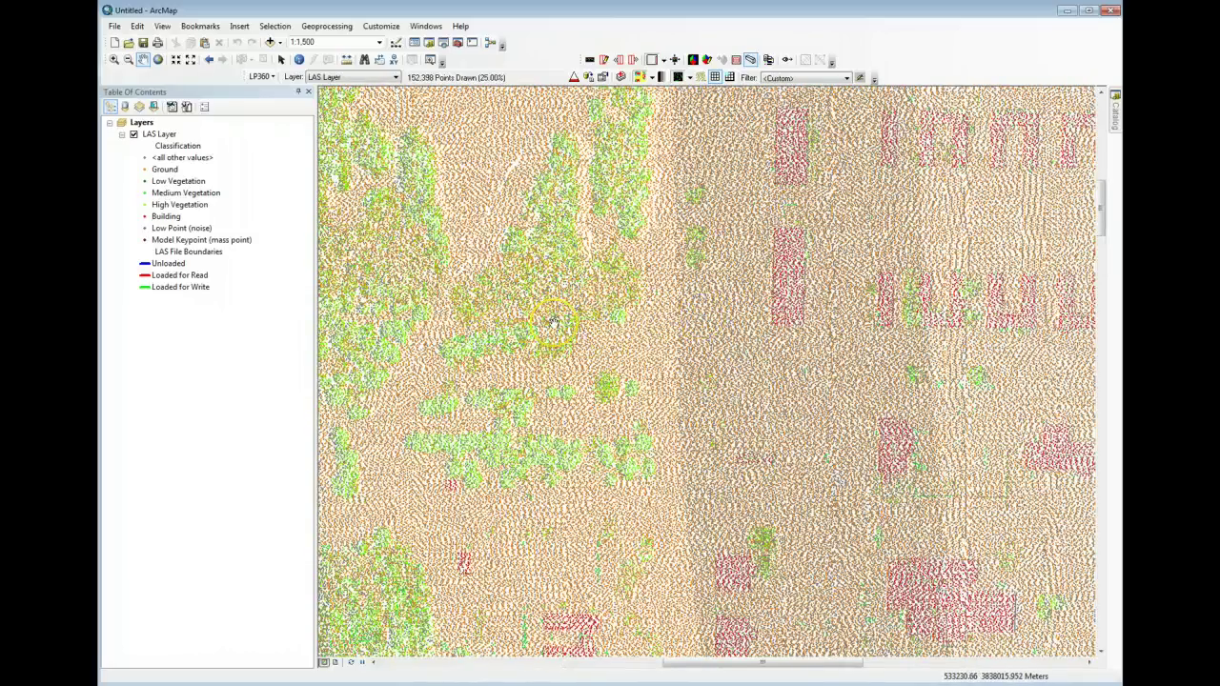
pyautogui.click(573, 77)
pyautogui.scroll(2, 696, 289)
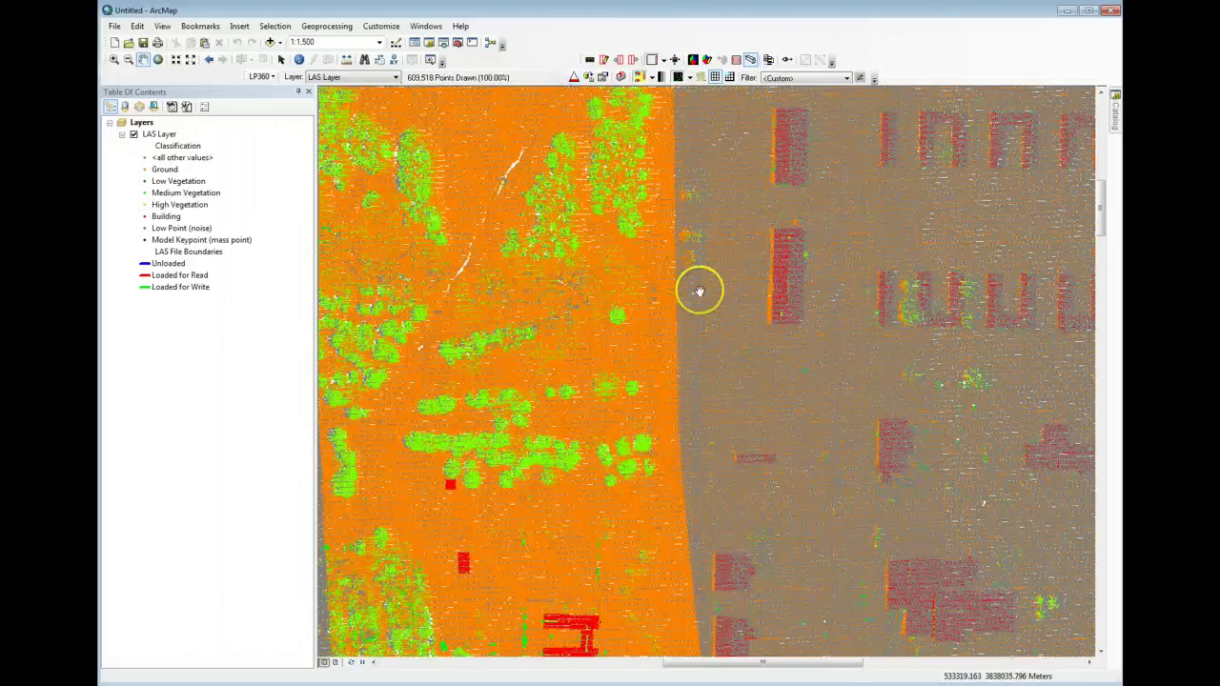
pyautogui.scroll(1, 525, 349)
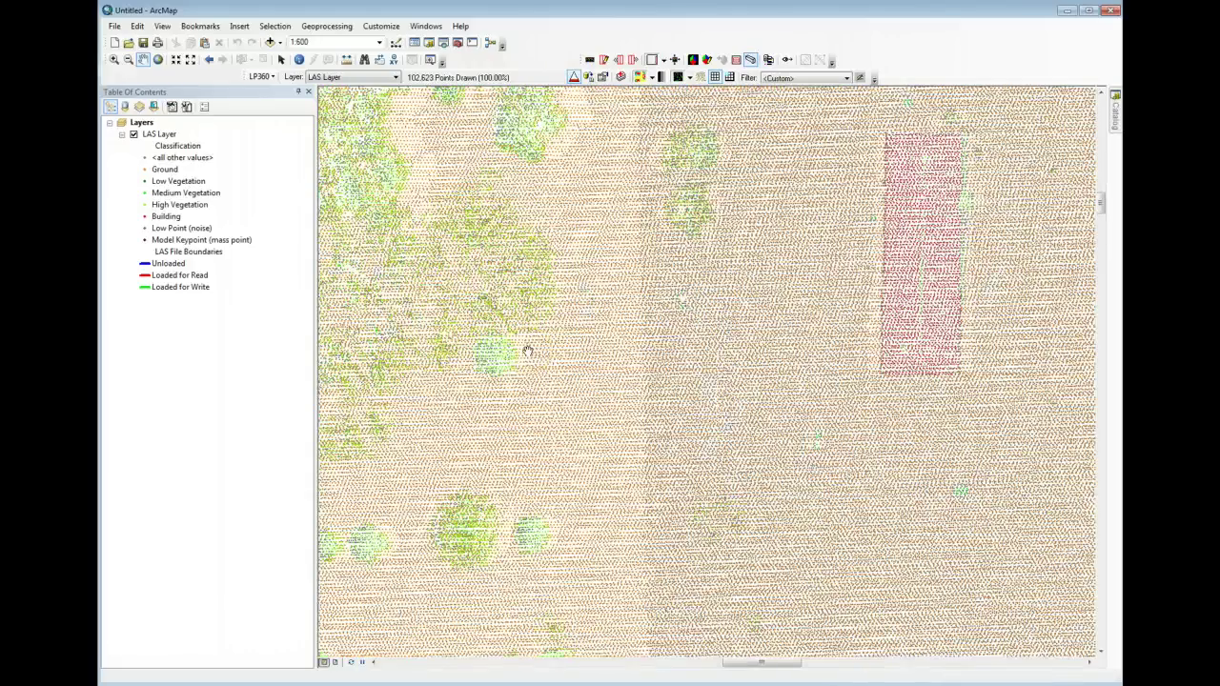
pyautogui.scroll(-2, 722, 373)
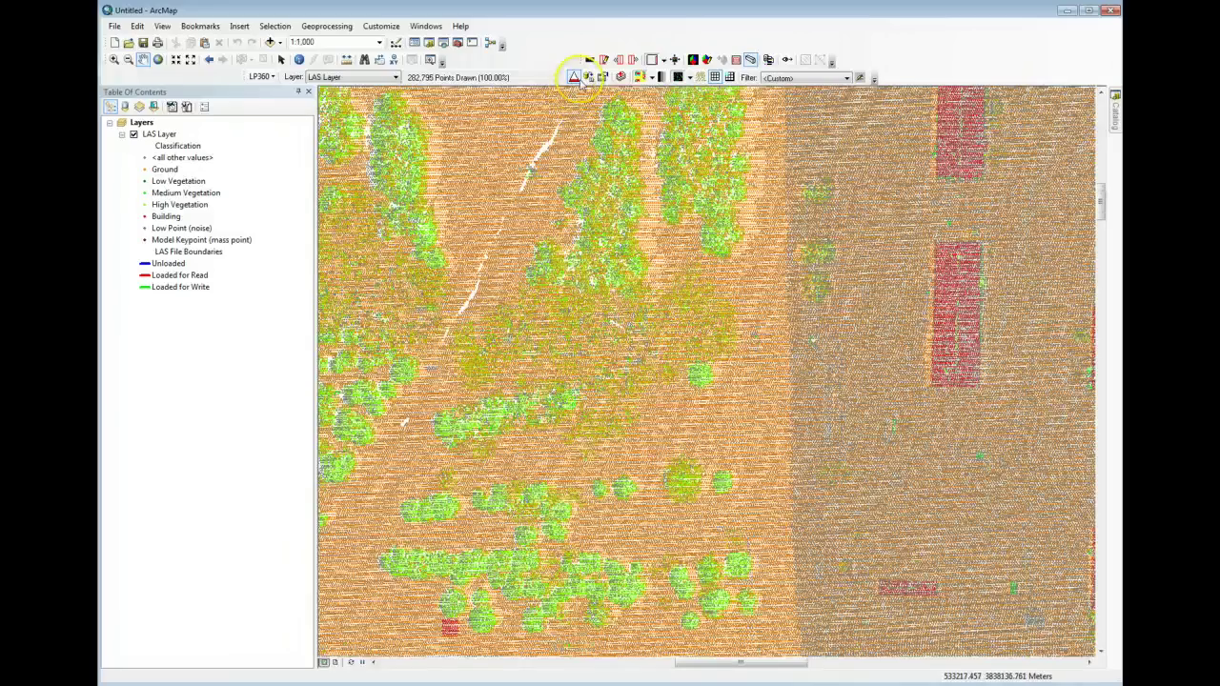
# Step: Apply intensity shading to the classified points and review them at about 1:1,250
pyautogui.click(663, 77)
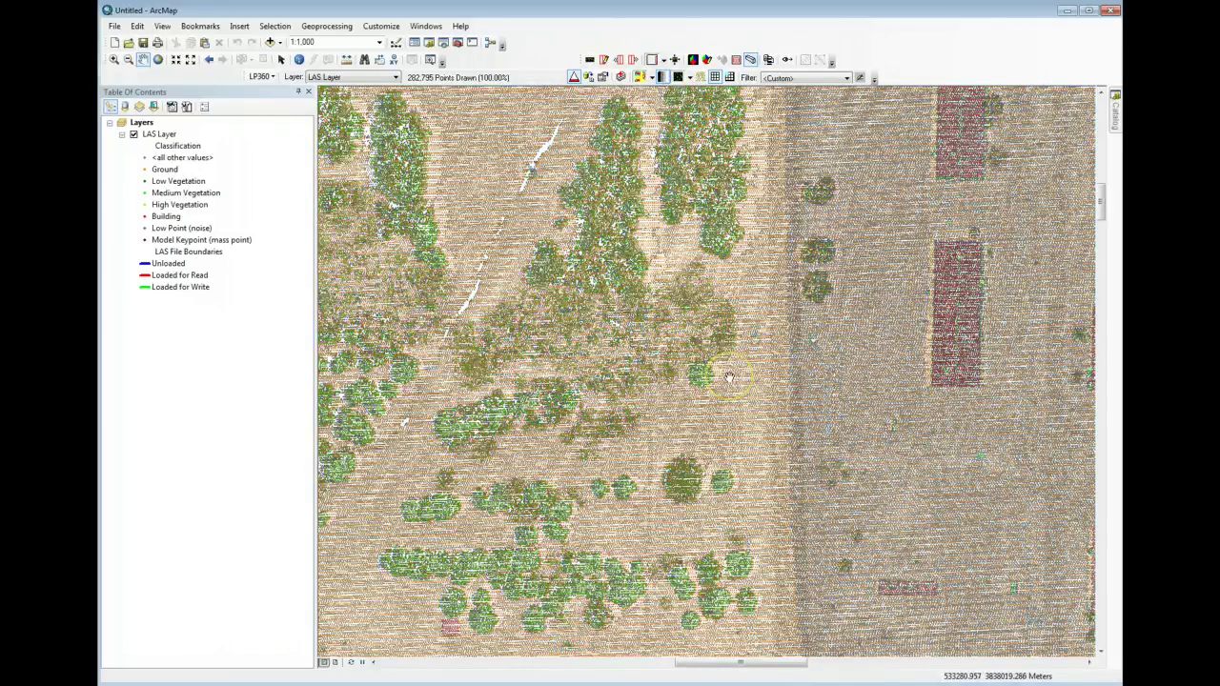
pyautogui.scroll(-1, 728, 377)
pyautogui.scroll(2, 649, 360)
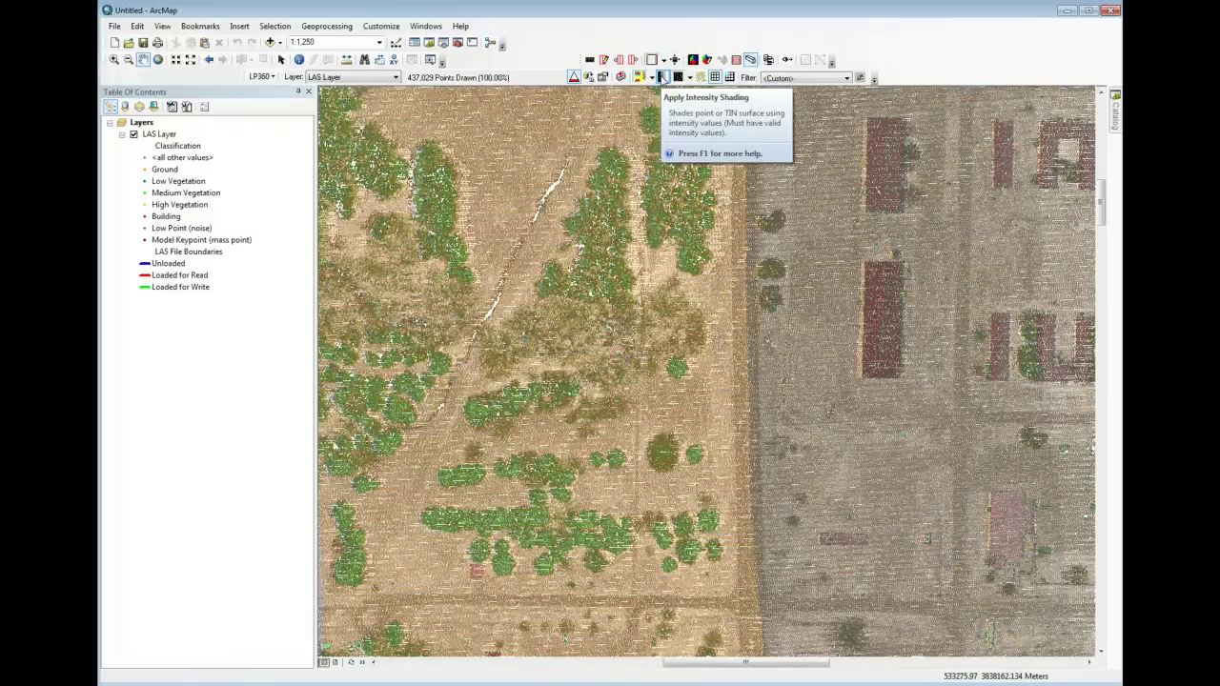
pyautogui.click(662, 76)
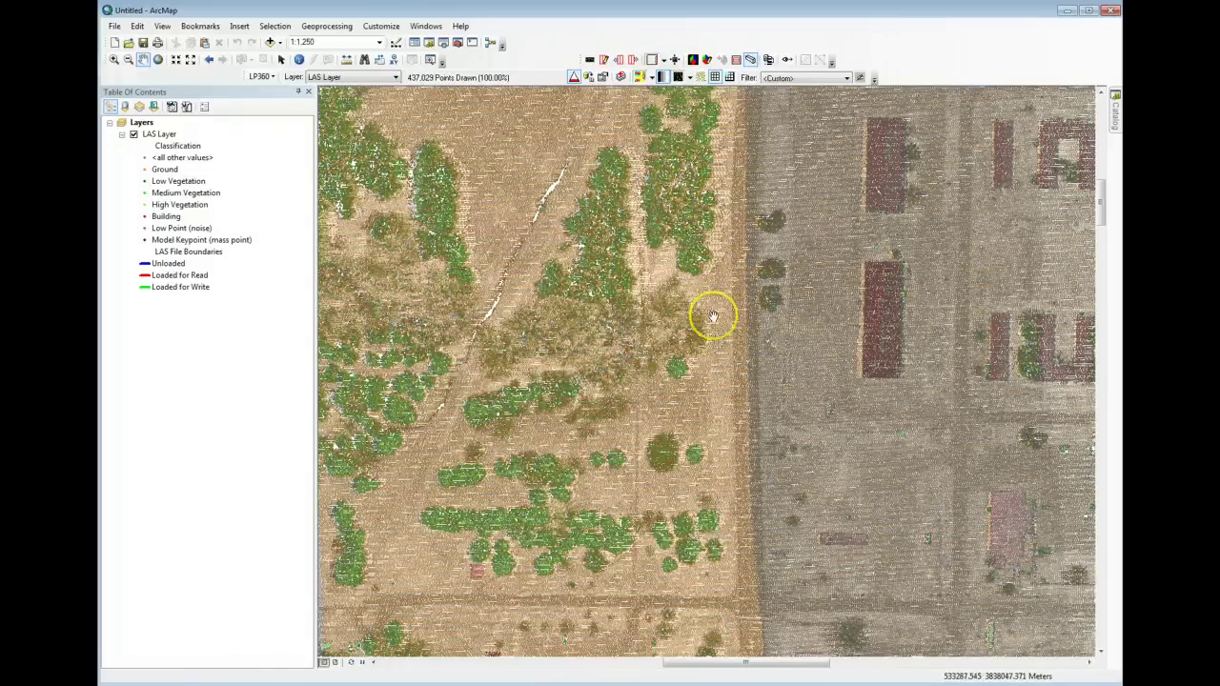
# Step: Switch the LAS display to Draw Tin at 1:800 and turn off Apply Intensity Shading
pyautogui.click(690, 77)
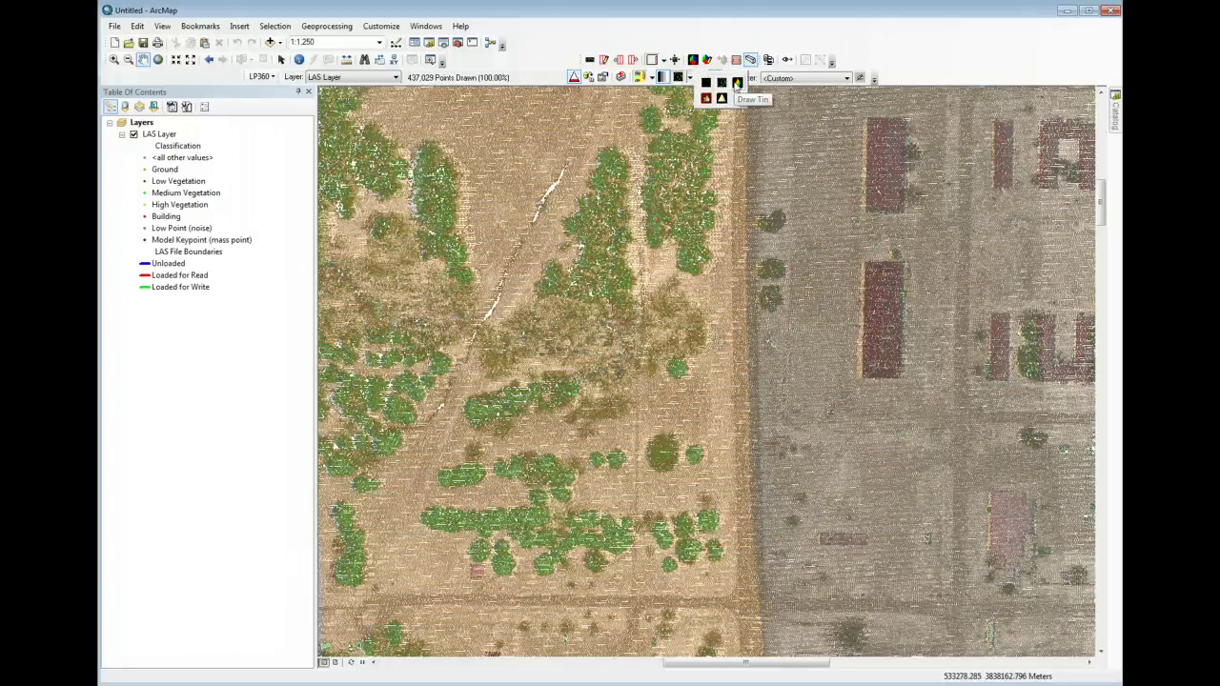
pyautogui.click(736, 84)
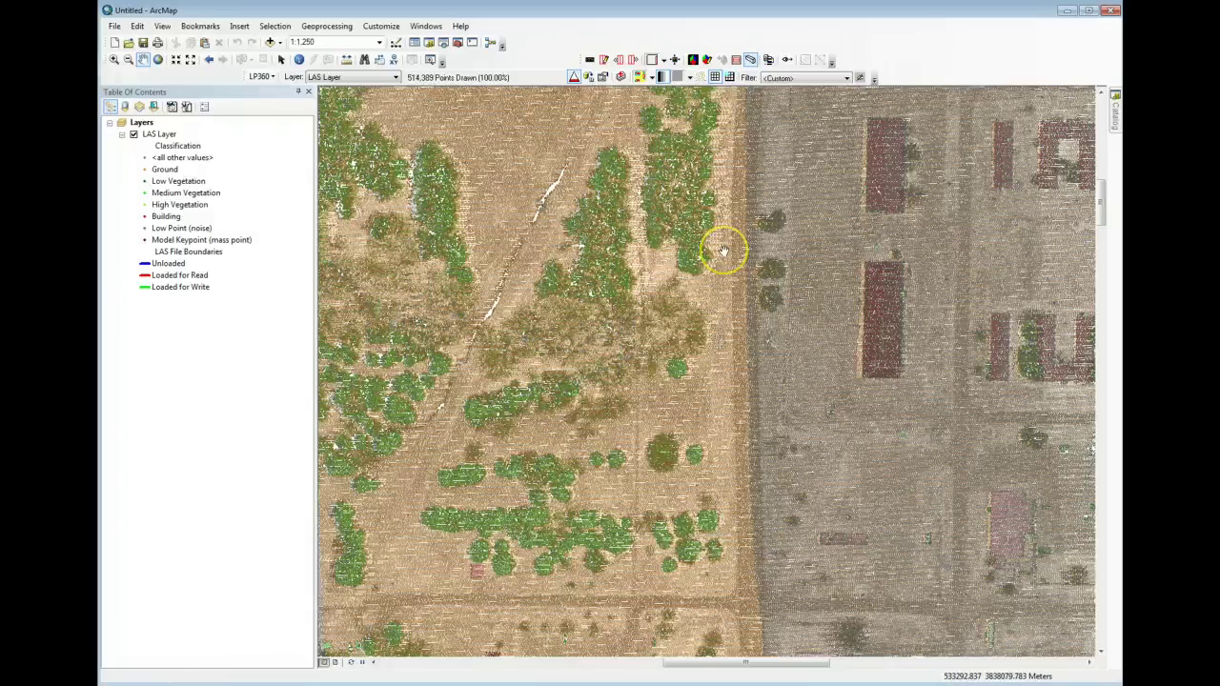
pyautogui.scroll(1, 646, 220)
pyautogui.click(646, 215)
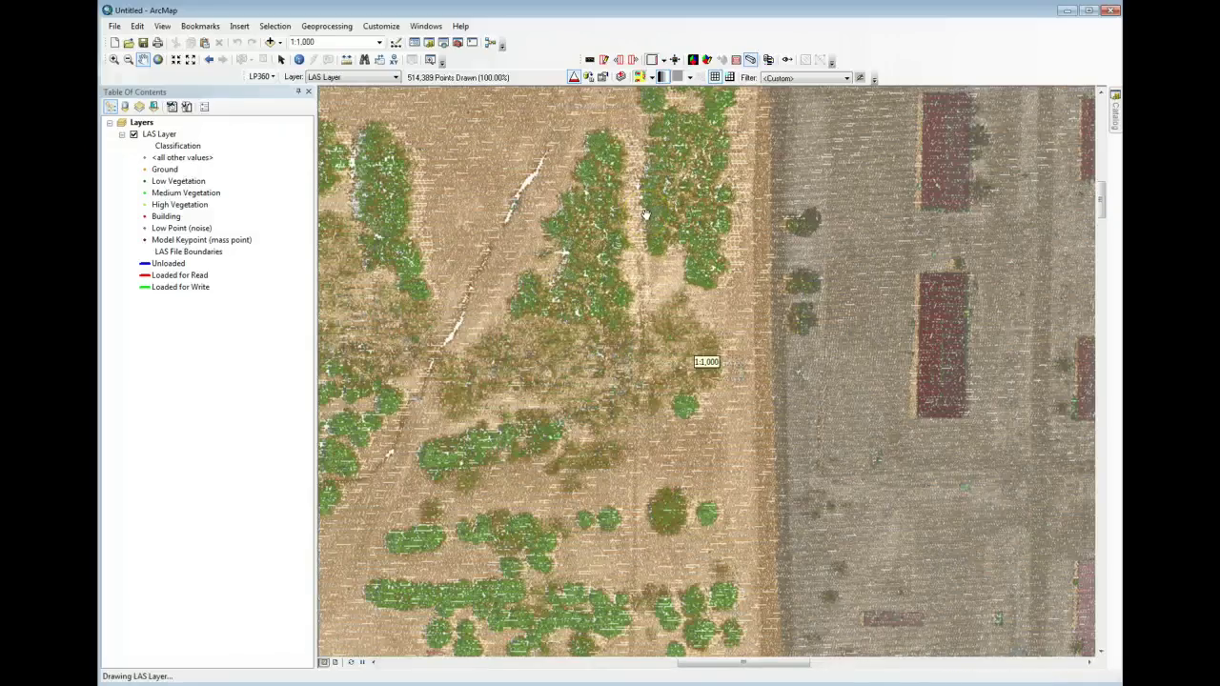
pyautogui.click(609, 572)
pyautogui.click(218, 631)
pyautogui.click(616, 454)
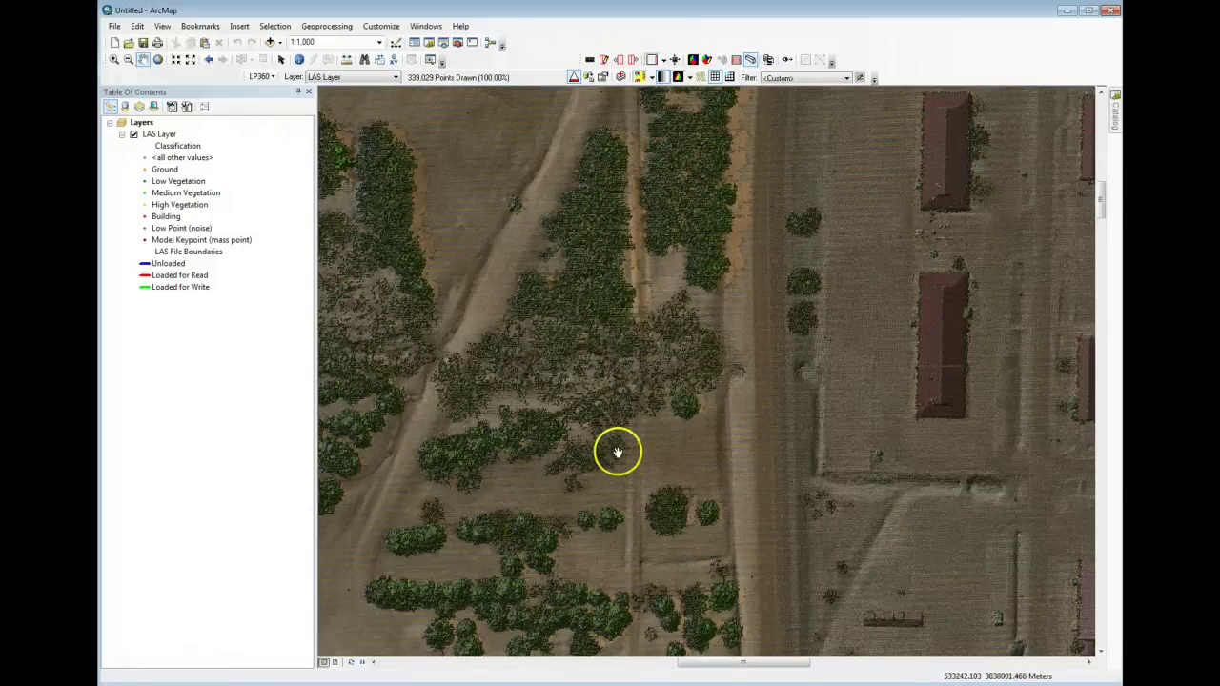
pyautogui.scroll(1, 616, 454)
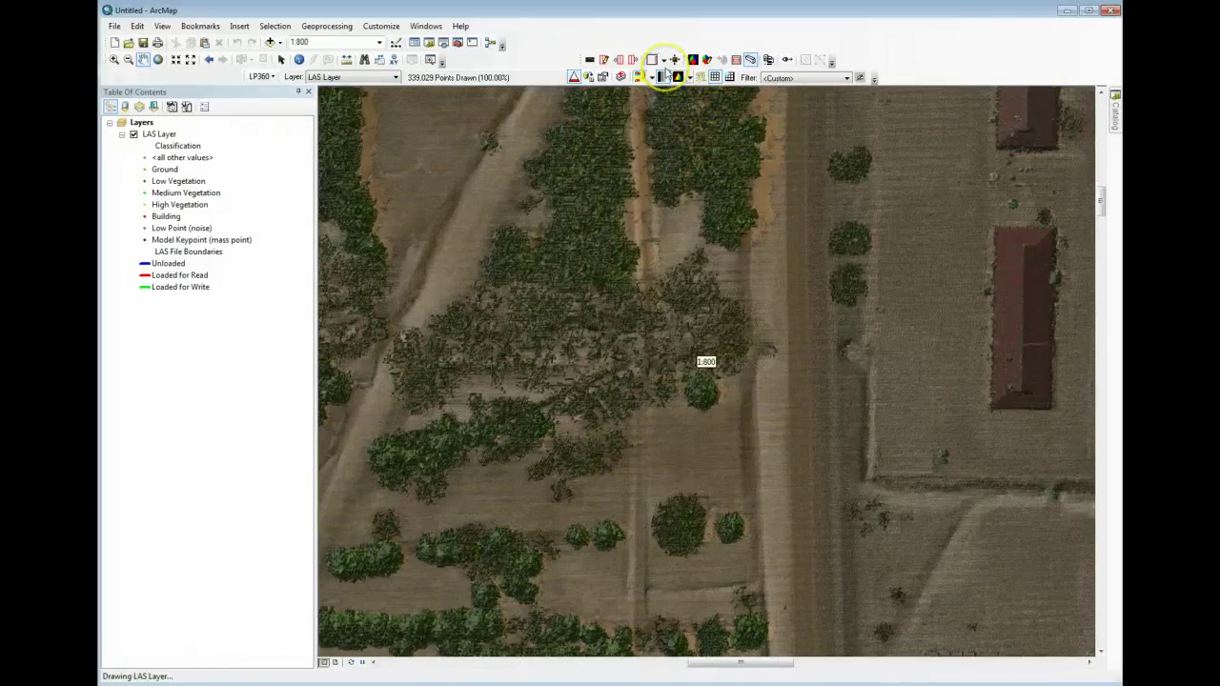
pyautogui.click(664, 75)
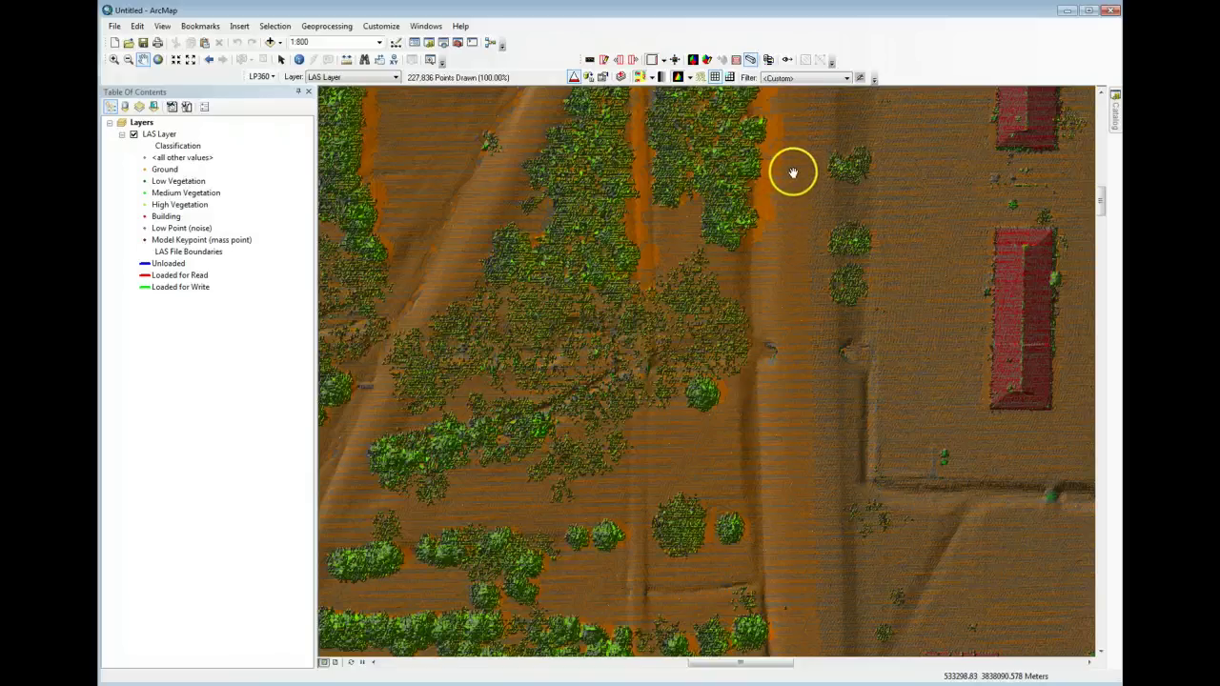
# Step: Choose Draw Points On Tin and wheel-zoom in to 1:125 so triangle facets show
pyautogui.click(689, 78)
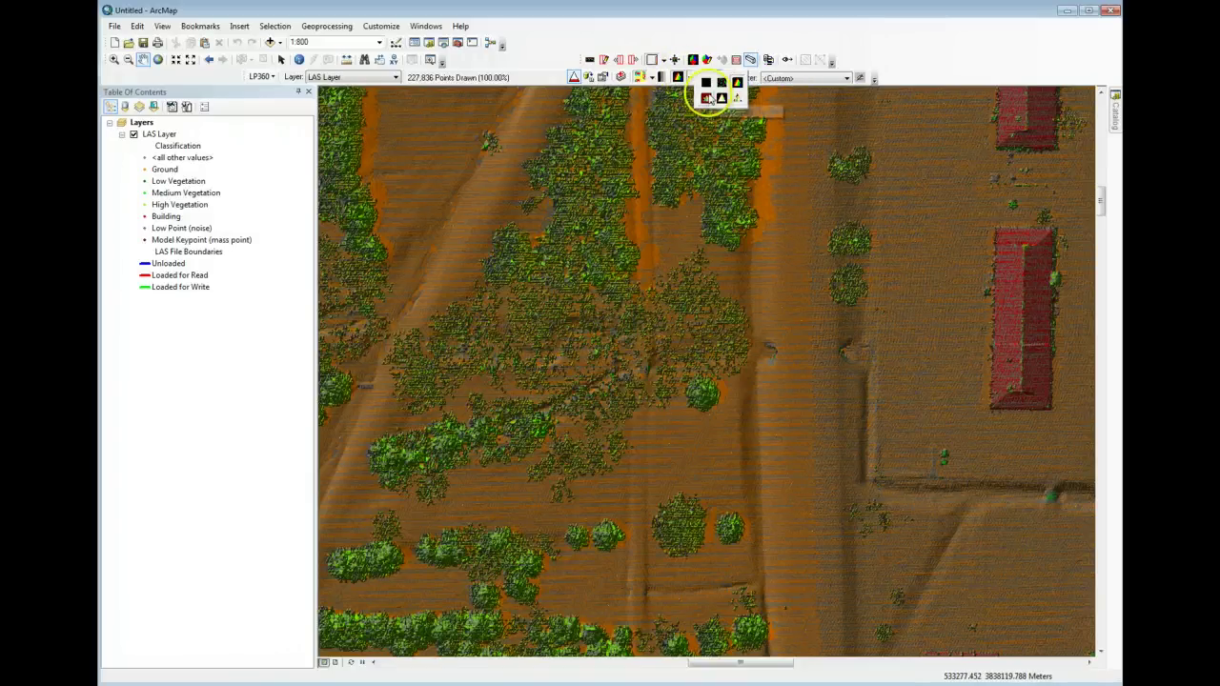
pyautogui.click(707, 97)
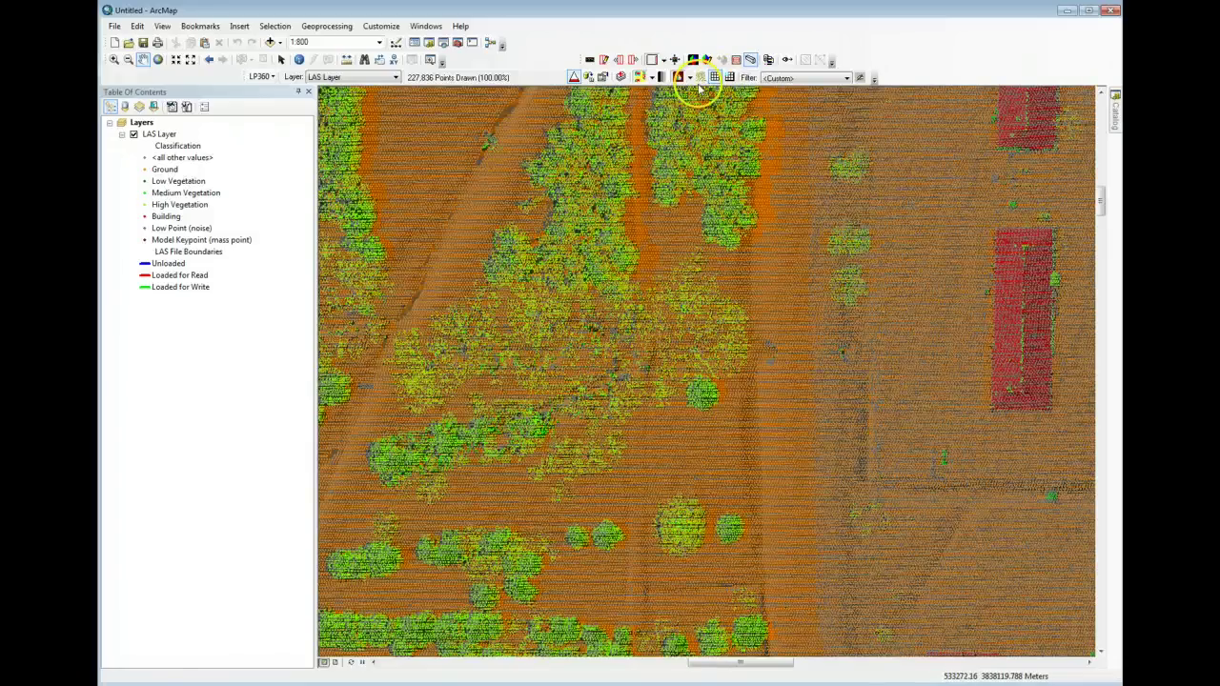
pyautogui.click(690, 78)
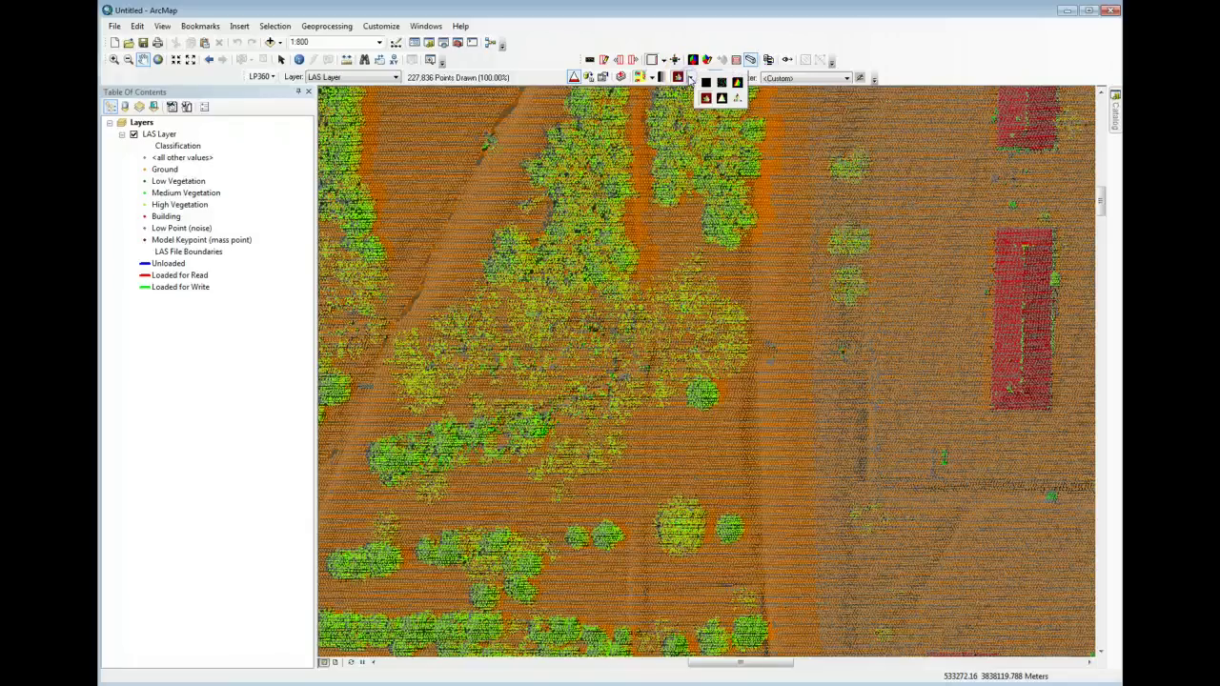
pyautogui.click(721, 98)
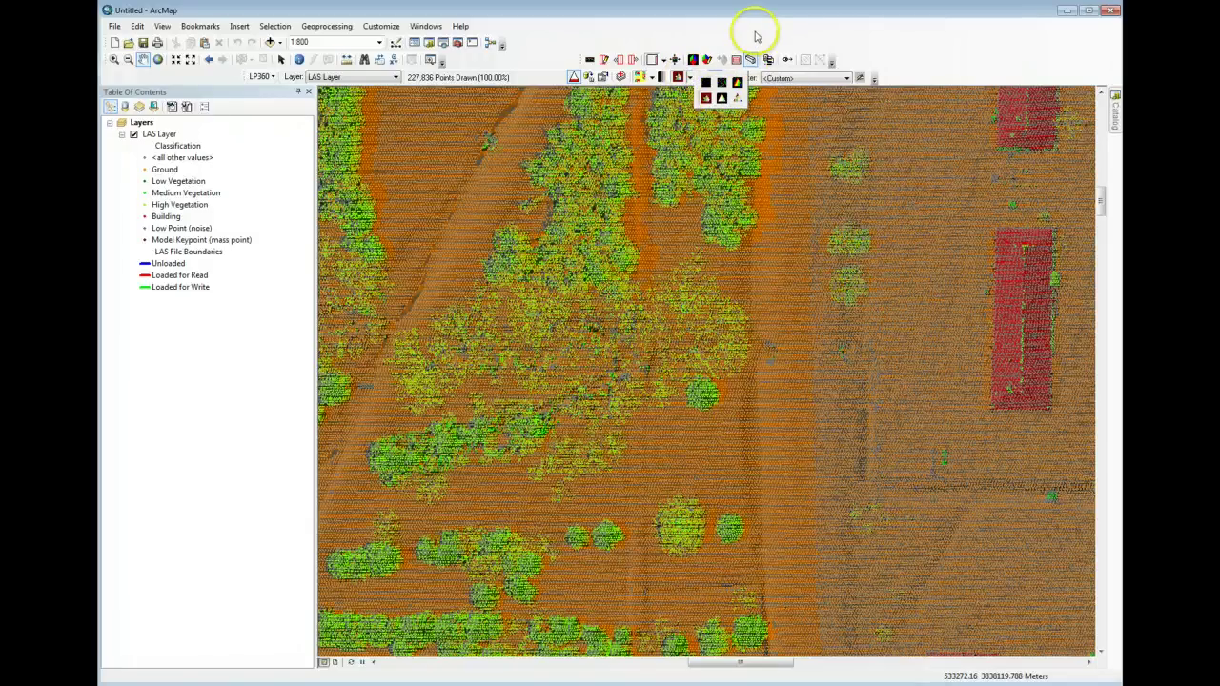
pyautogui.scroll(-2, 721, 264)
pyautogui.scroll(-3, 722, 267)
pyautogui.scroll(-1, 722, 266)
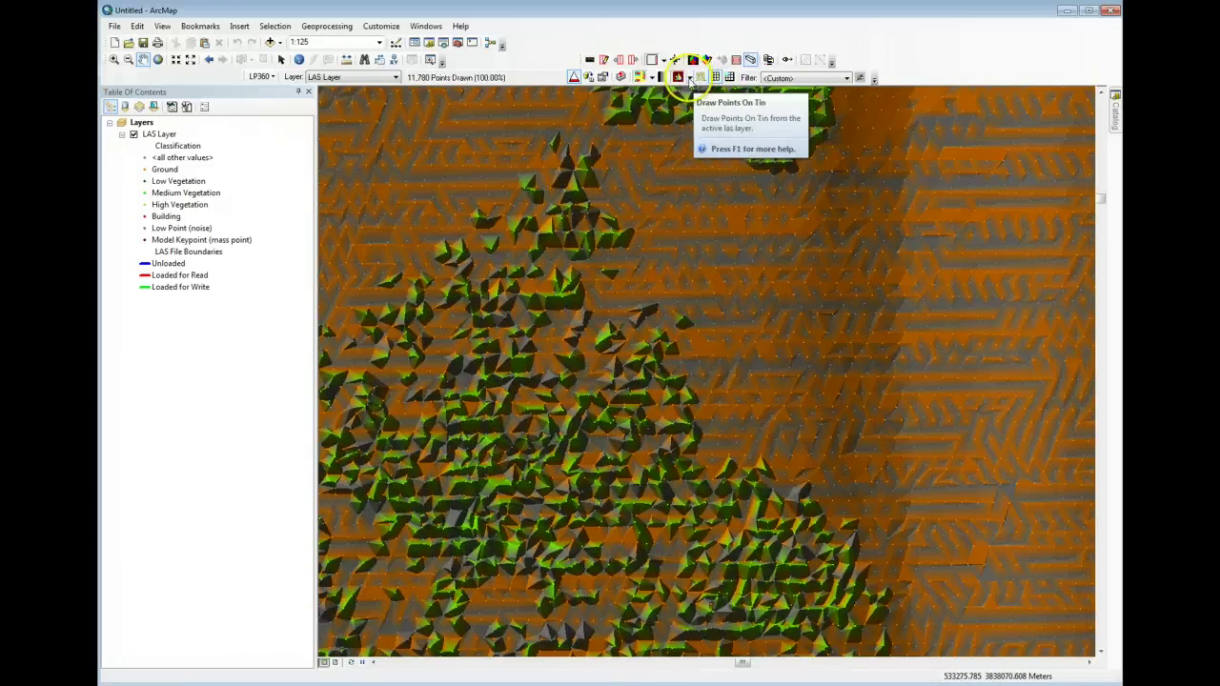
# Step: Show the TIN with Draw Wireframe as classification-coloured triangle edges
pyautogui.click(689, 78)
pyautogui.click(721, 99)
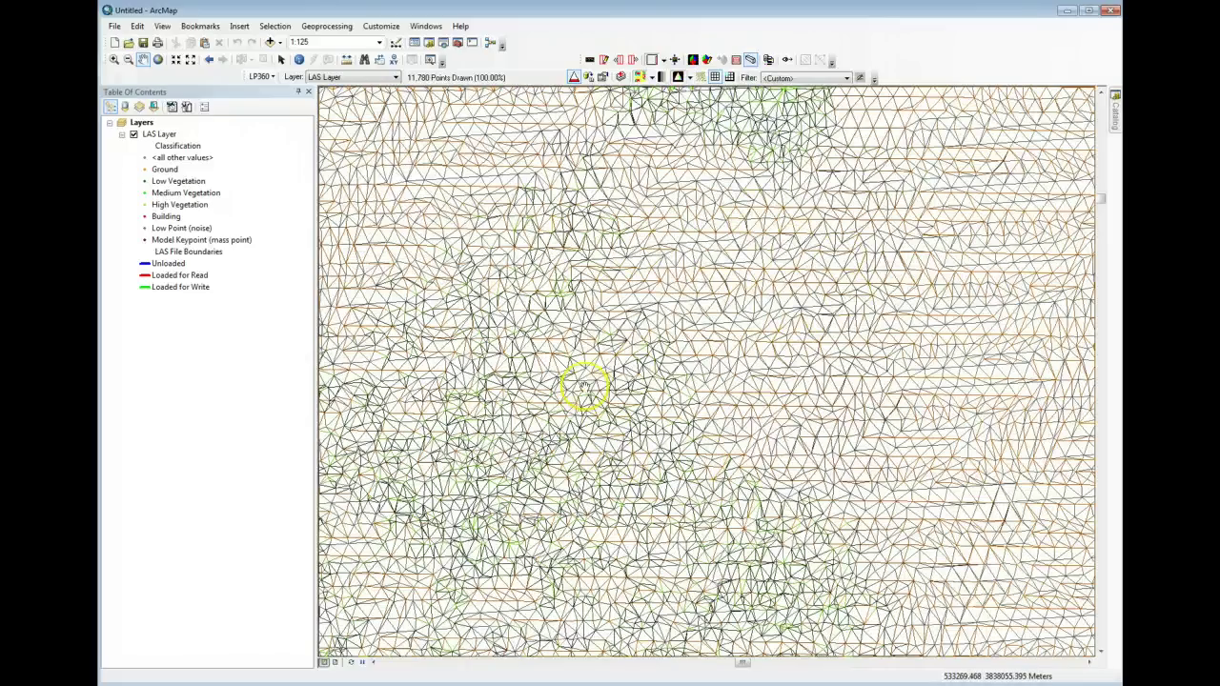
pyautogui.scroll(2, 600, 351)
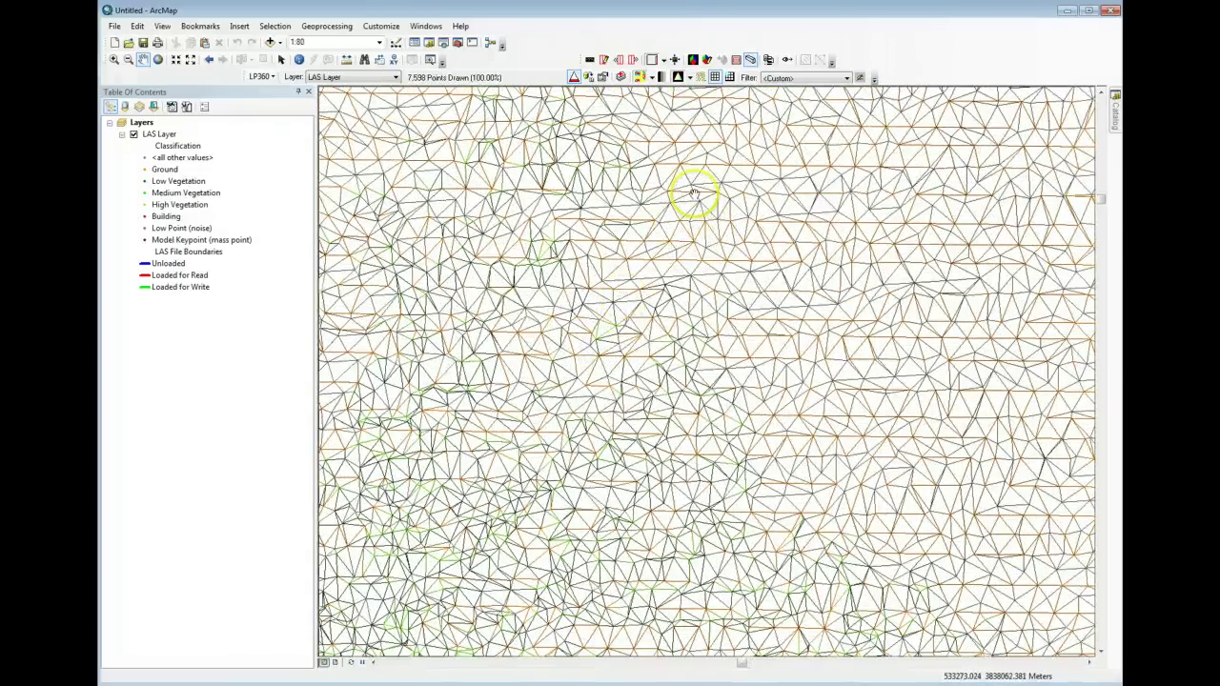
# Step: Switch to Draw Points On Wireframe of Tin and zoom between 1:50 and 1:200
pyautogui.click(691, 82)
pyautogui.click(734, 95)
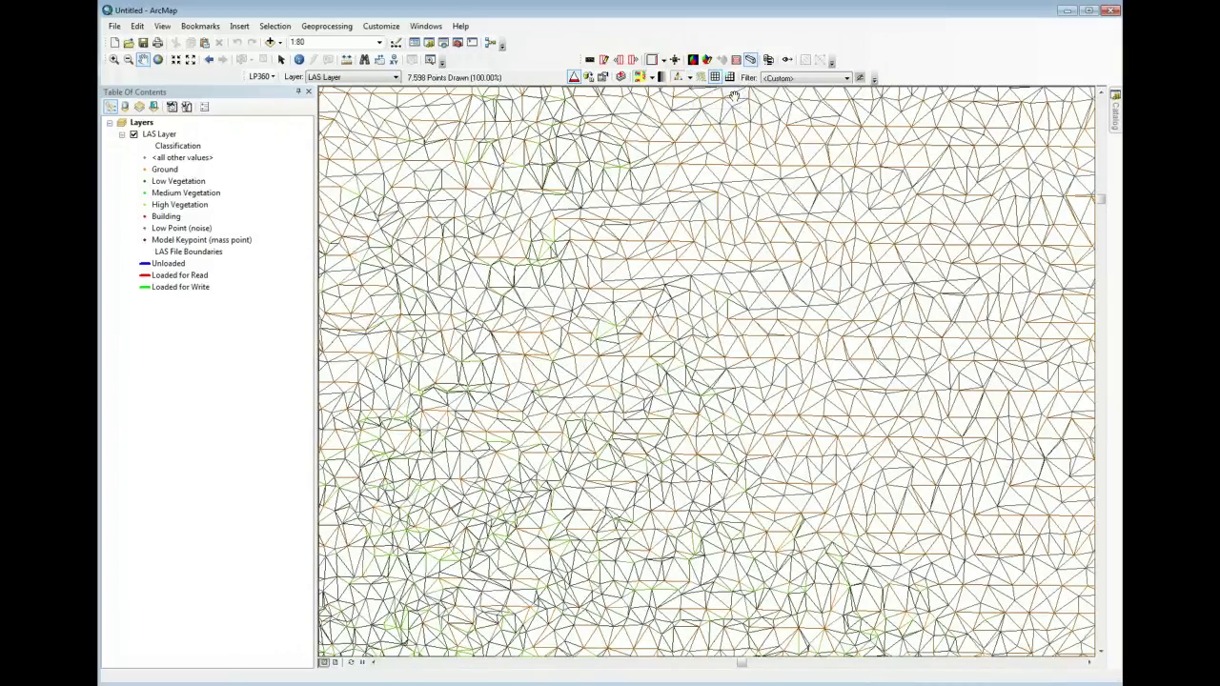
pyautogui.scroll(-2, 847, 308)
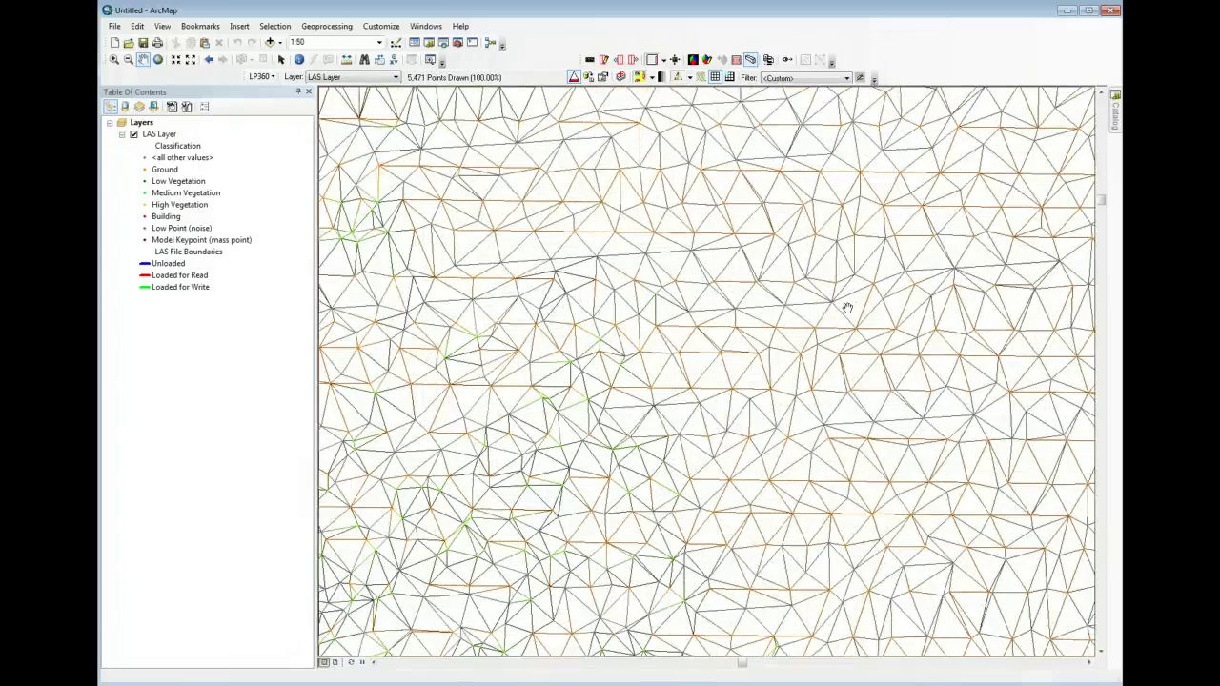
pyautogui.scroll(2, 847, 307)
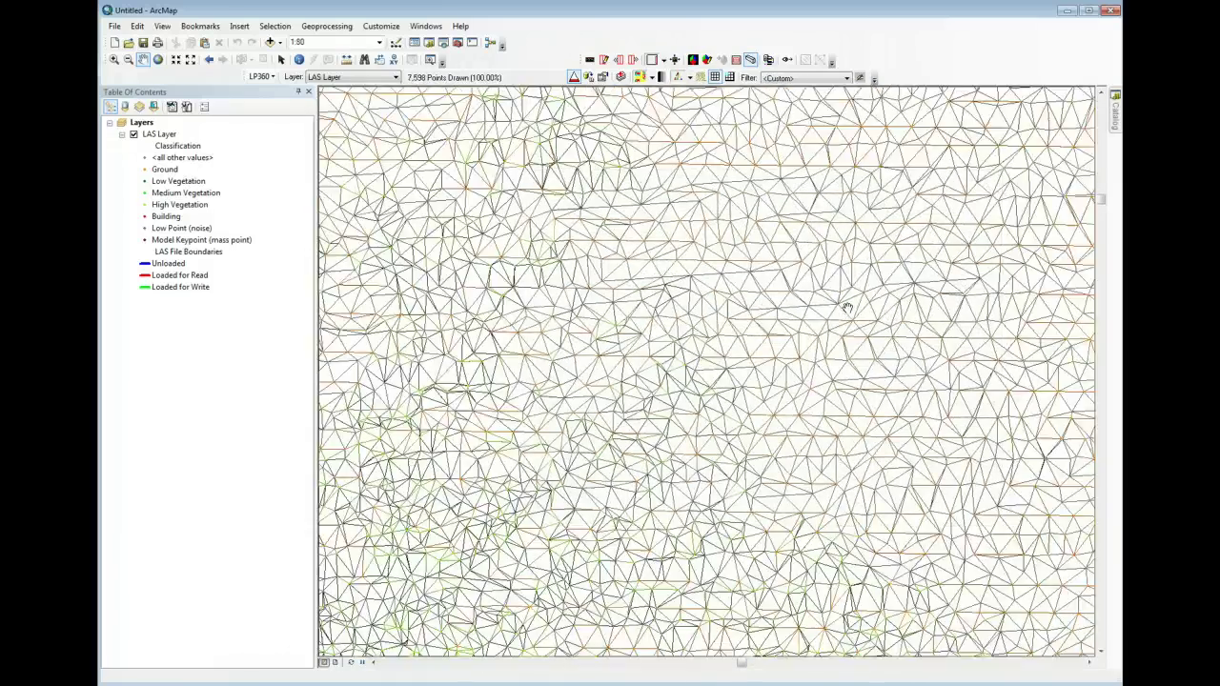
pyautogui.scroll(2, 847, 308)
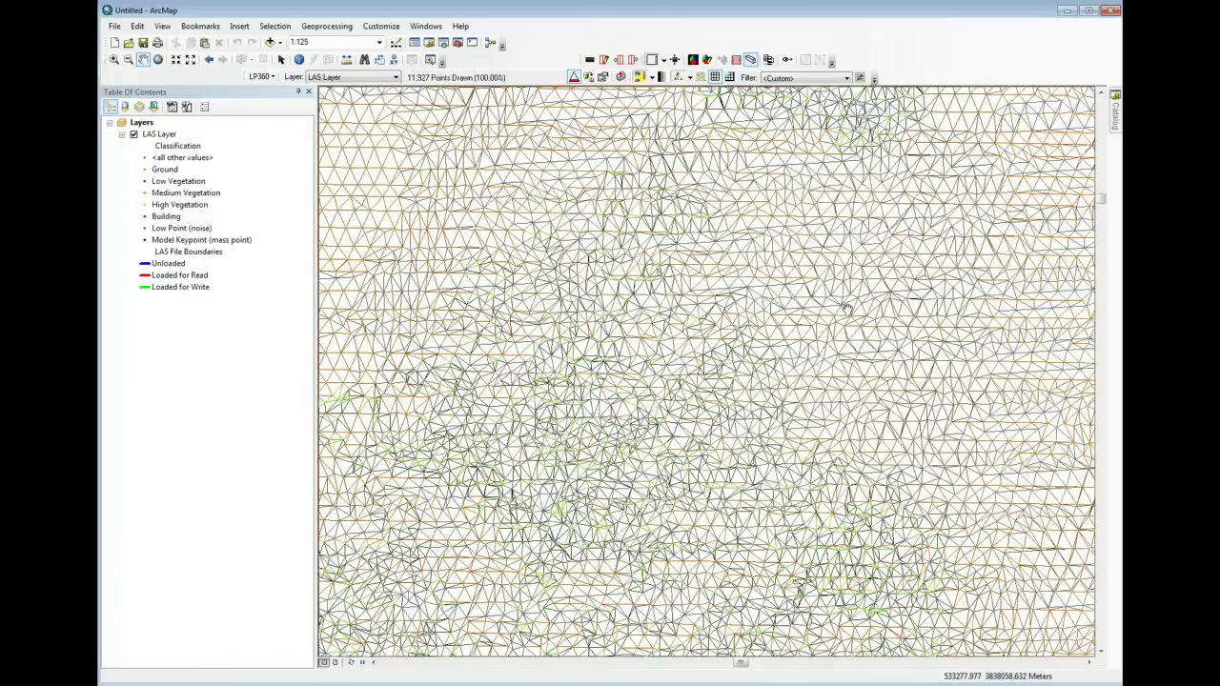
pyautogui.scroll(1, 847, 307)
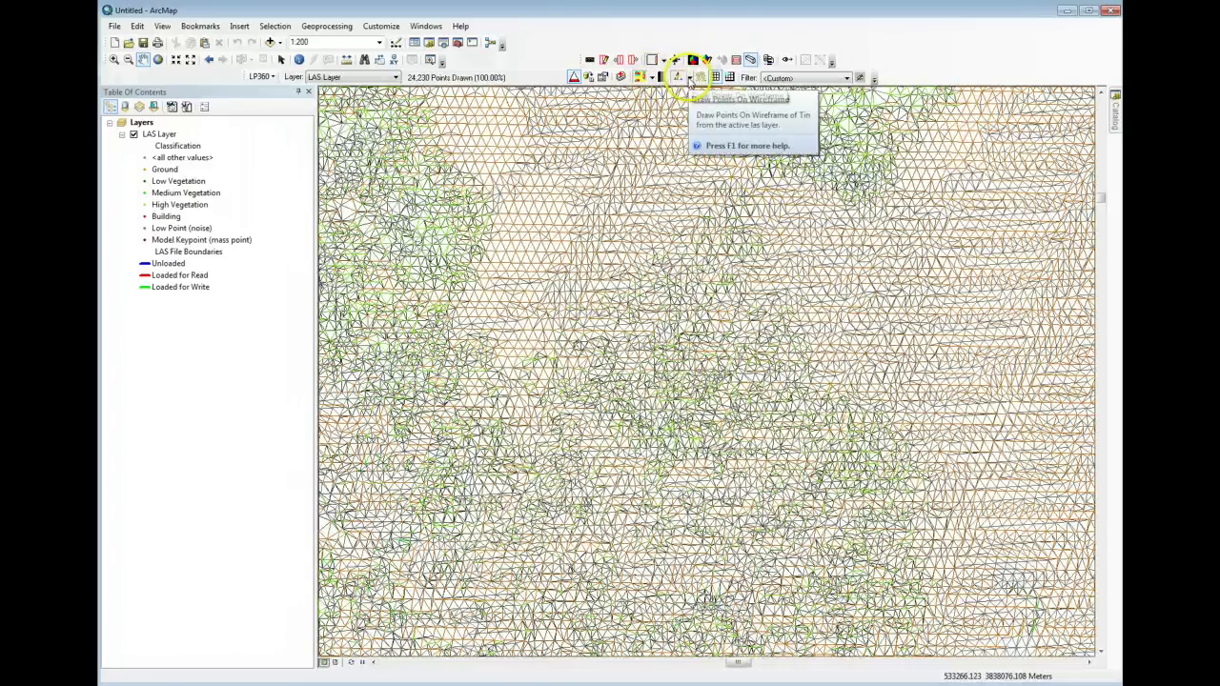
pyautogui.click(689, 78)
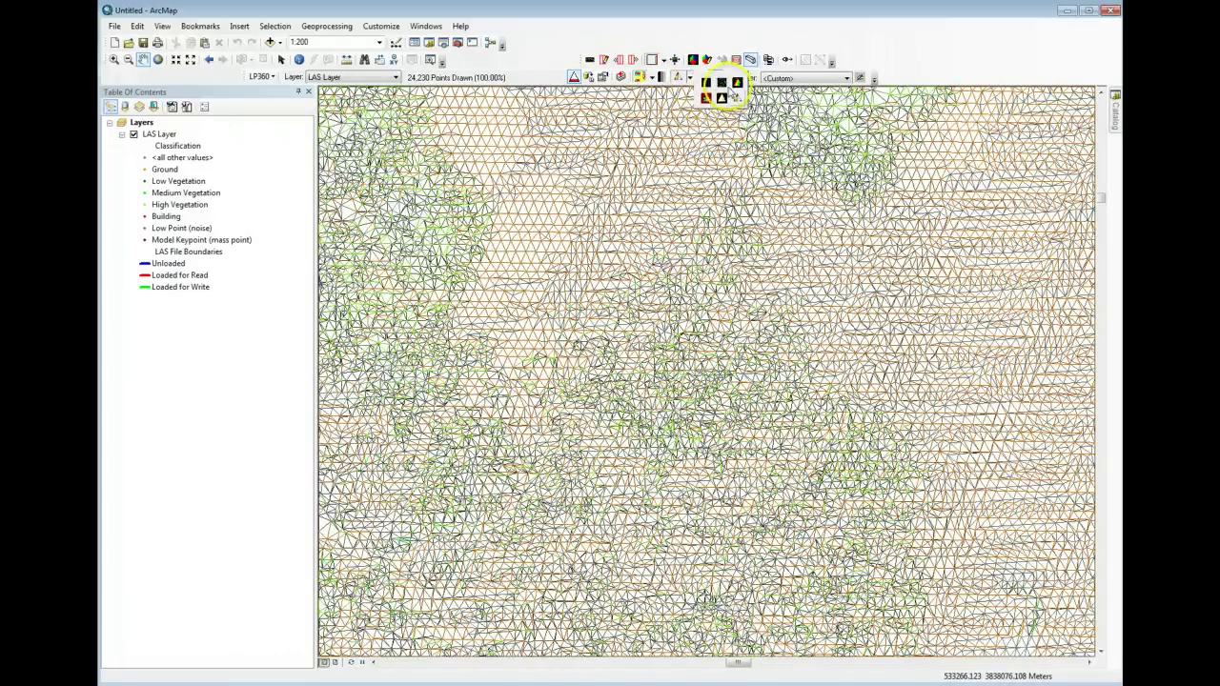
# Step: Return to plain point drawing and wheel-zoom the map to about 1:1,250
pyautogui.click(721, 86)
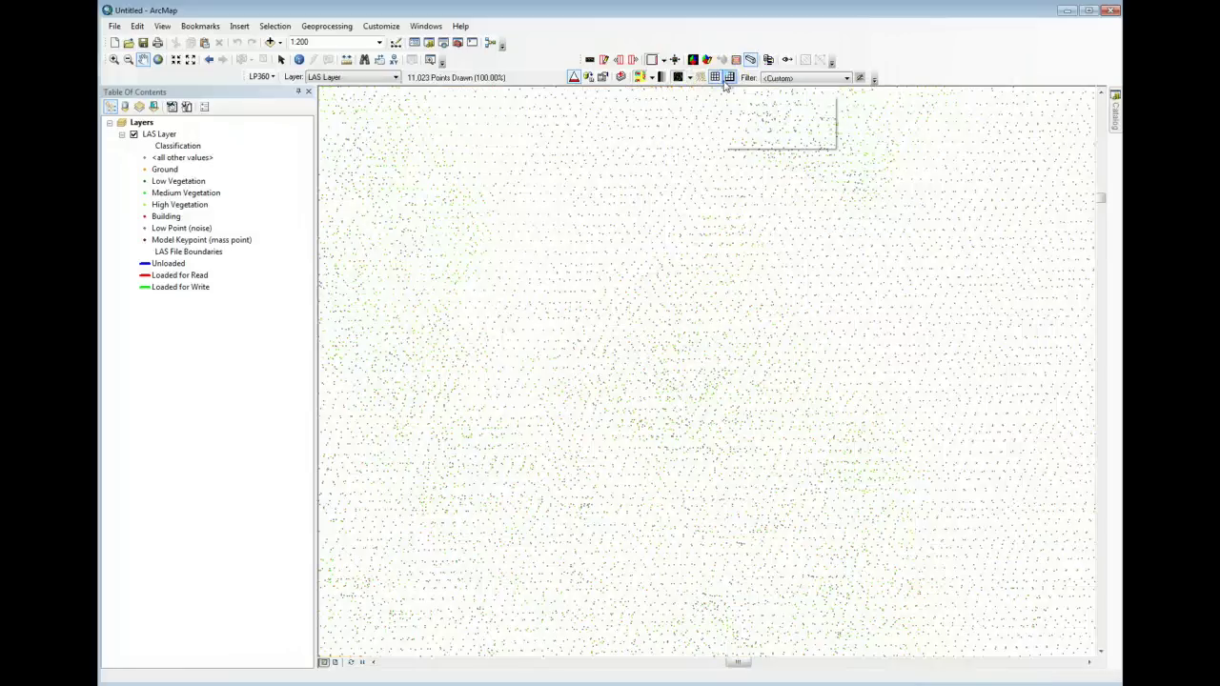
pyautogui.click(706, 306)
pyautogui.scroll(5, 707, 306)
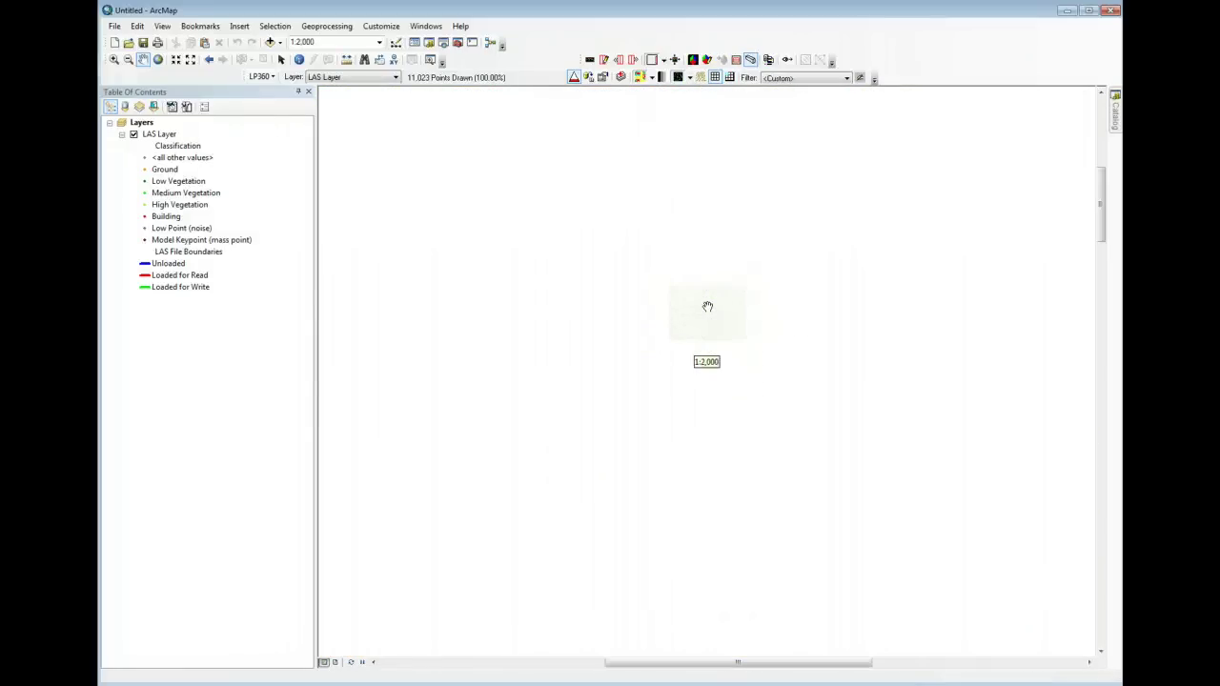
pyautogui.scroll(-2, 707, 306)
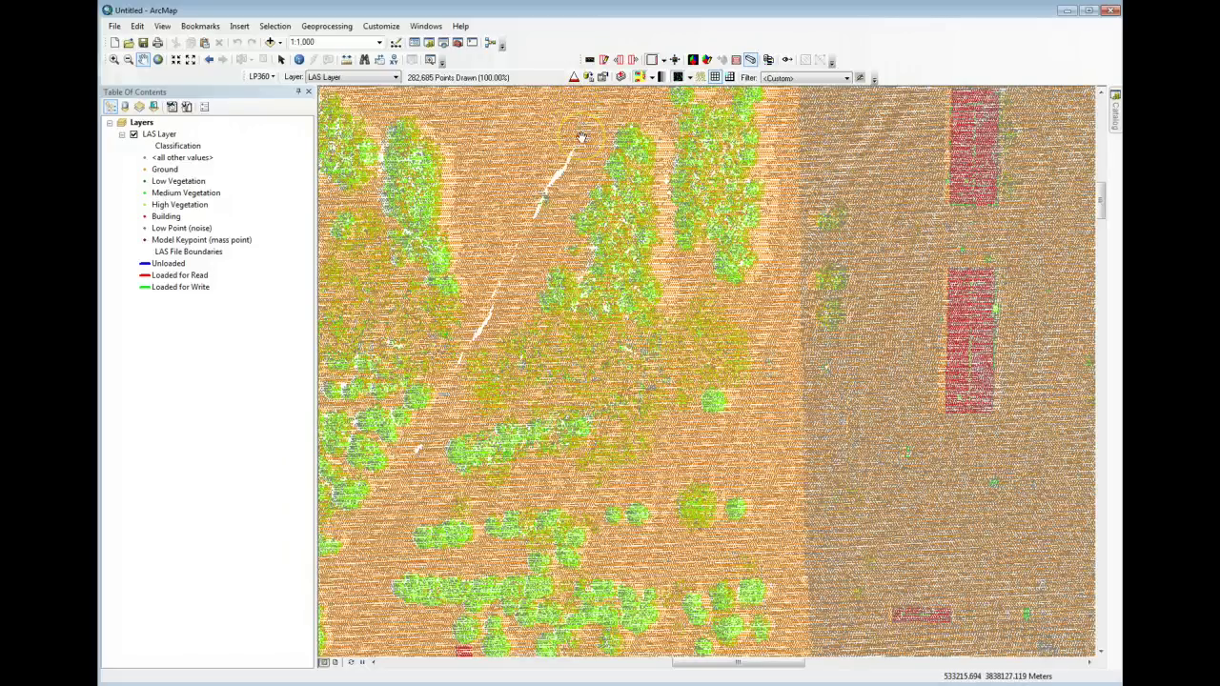
pyautogui.scroll(-2, 581, 137)
pyautogui.scroll(2, 581, 137)
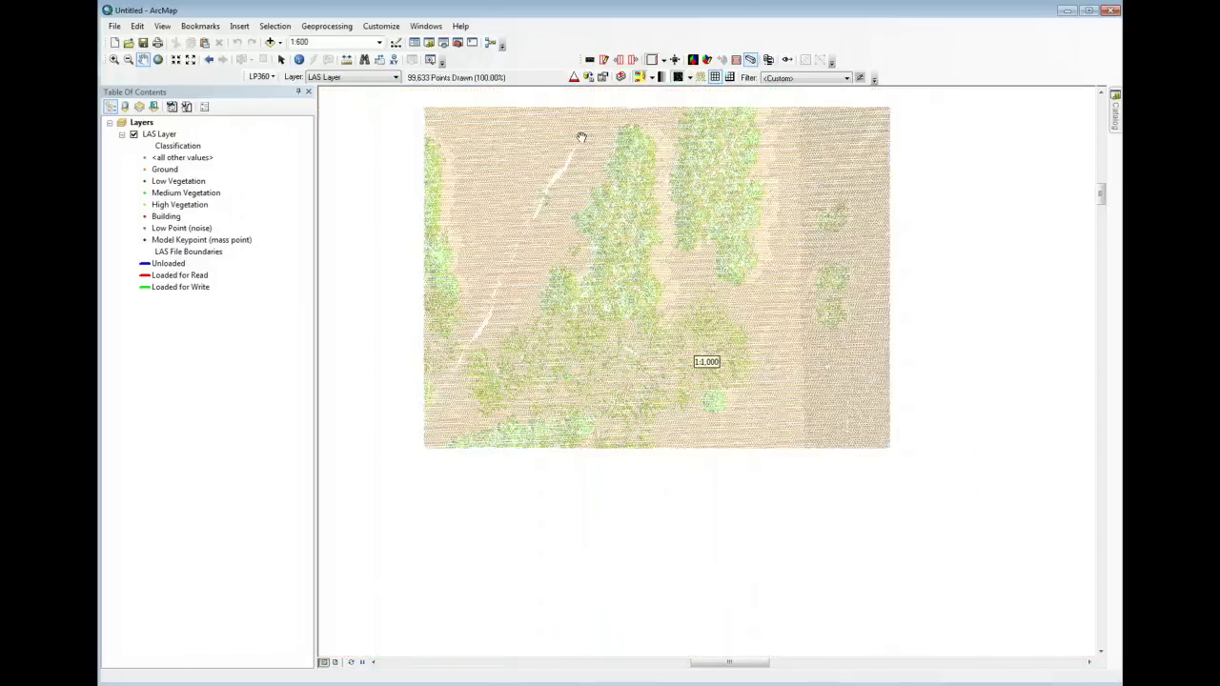
pyautogui.scroll(1, 581, 137)
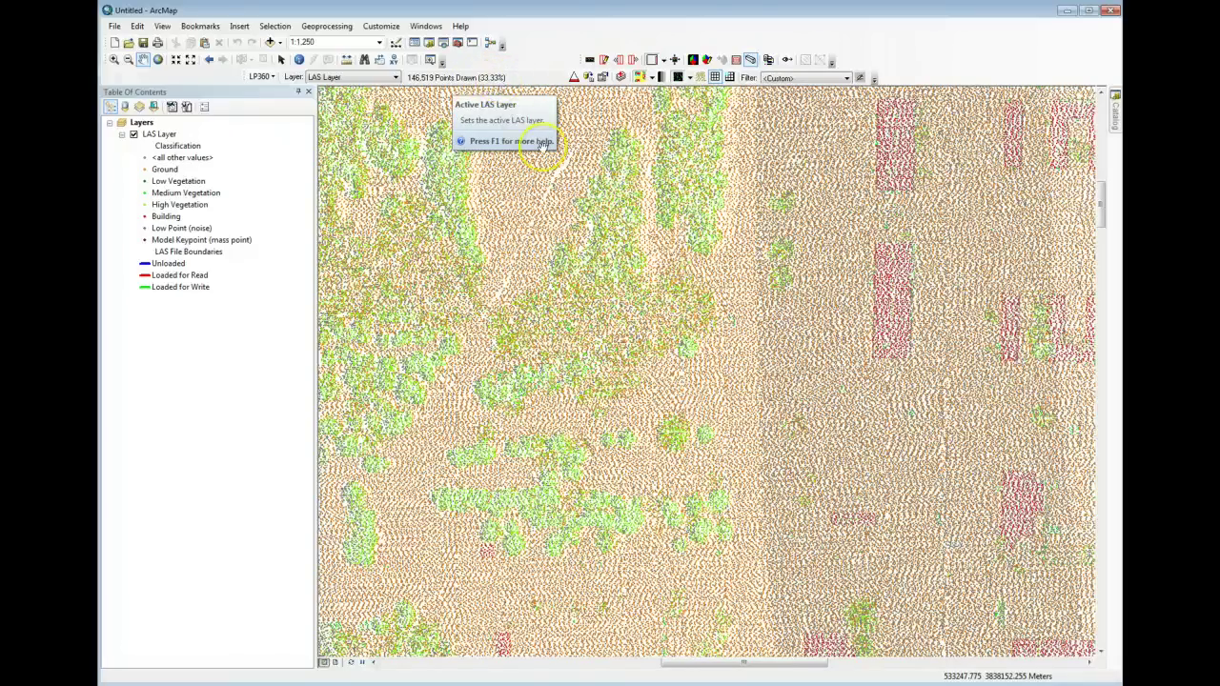
pyautogui.click(572, 79)
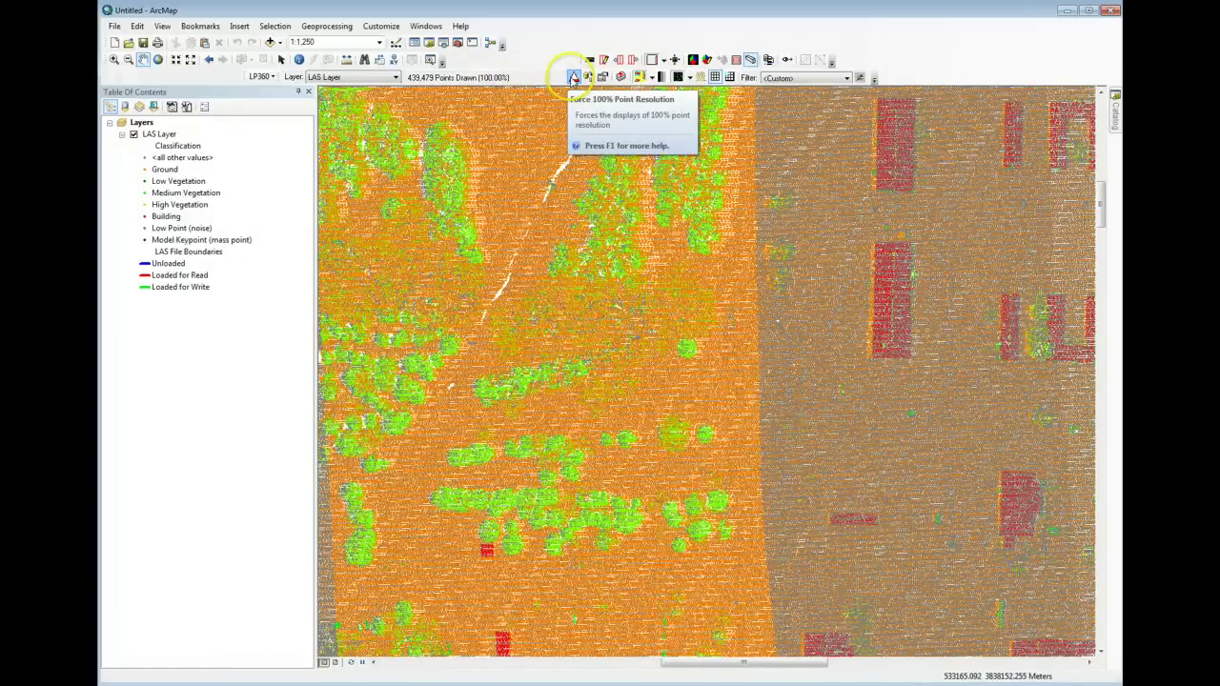
pyautogui.click(573, 77)
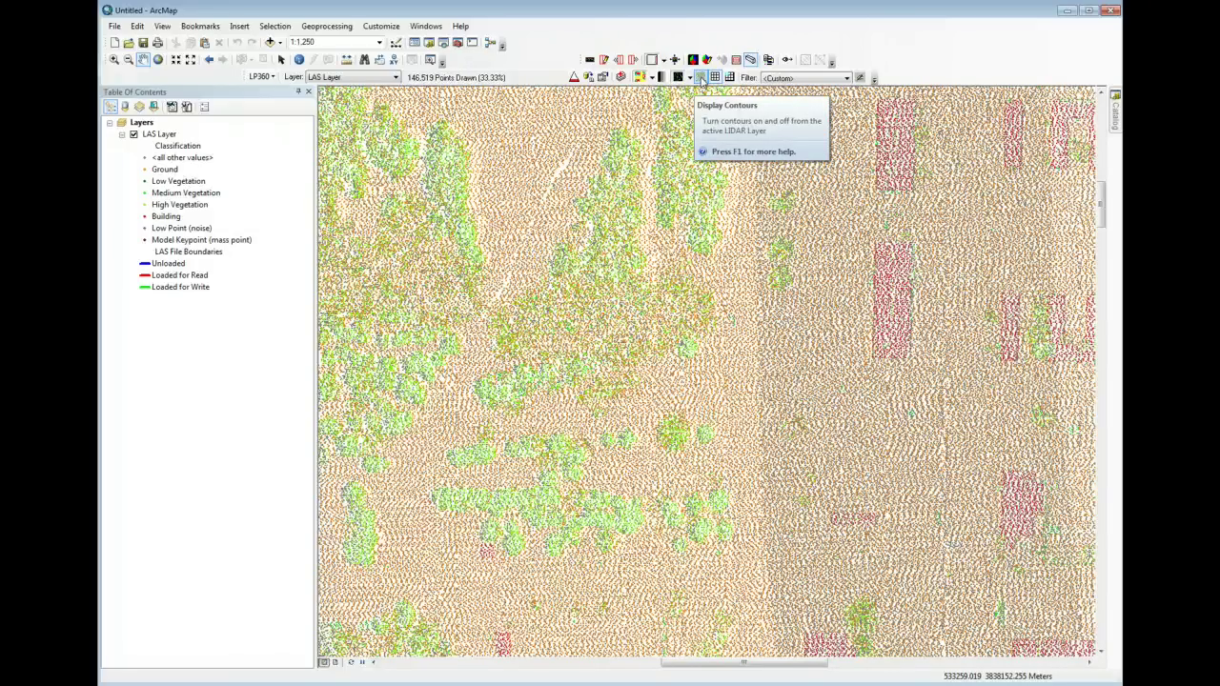
# Step: Toggle LP360's Display Contours on to show magenta contours, then off again
pyautogui.click(702, 77)
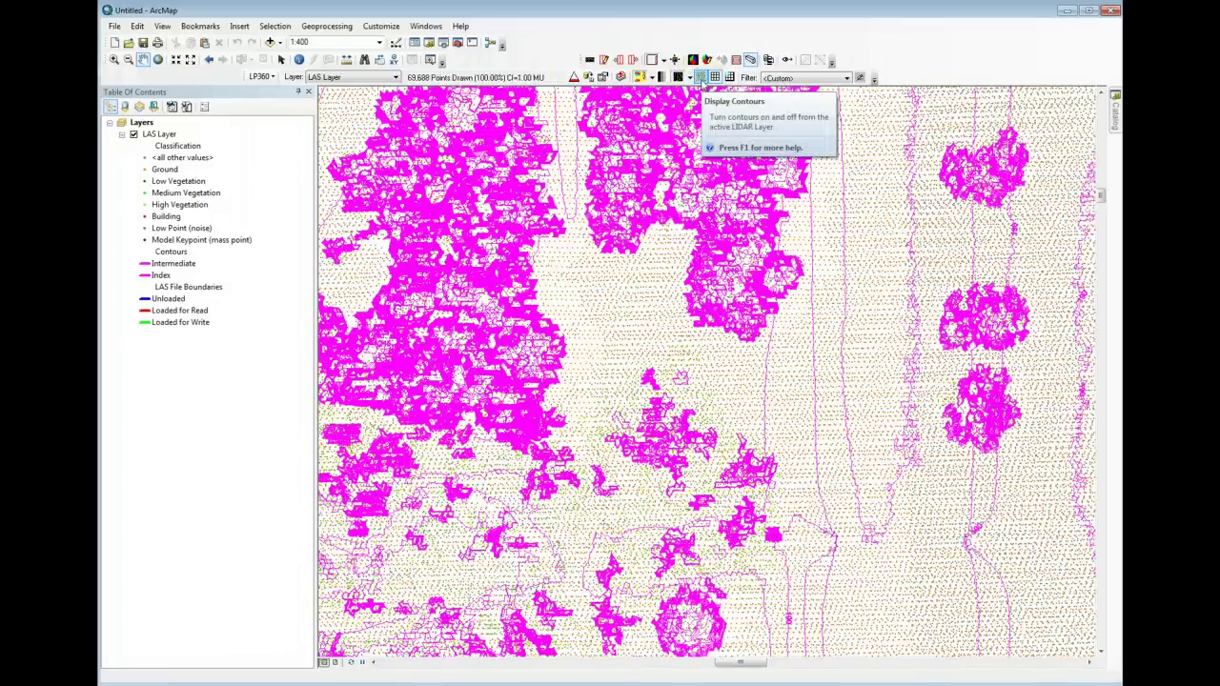
pyautogui.click(701, 79)
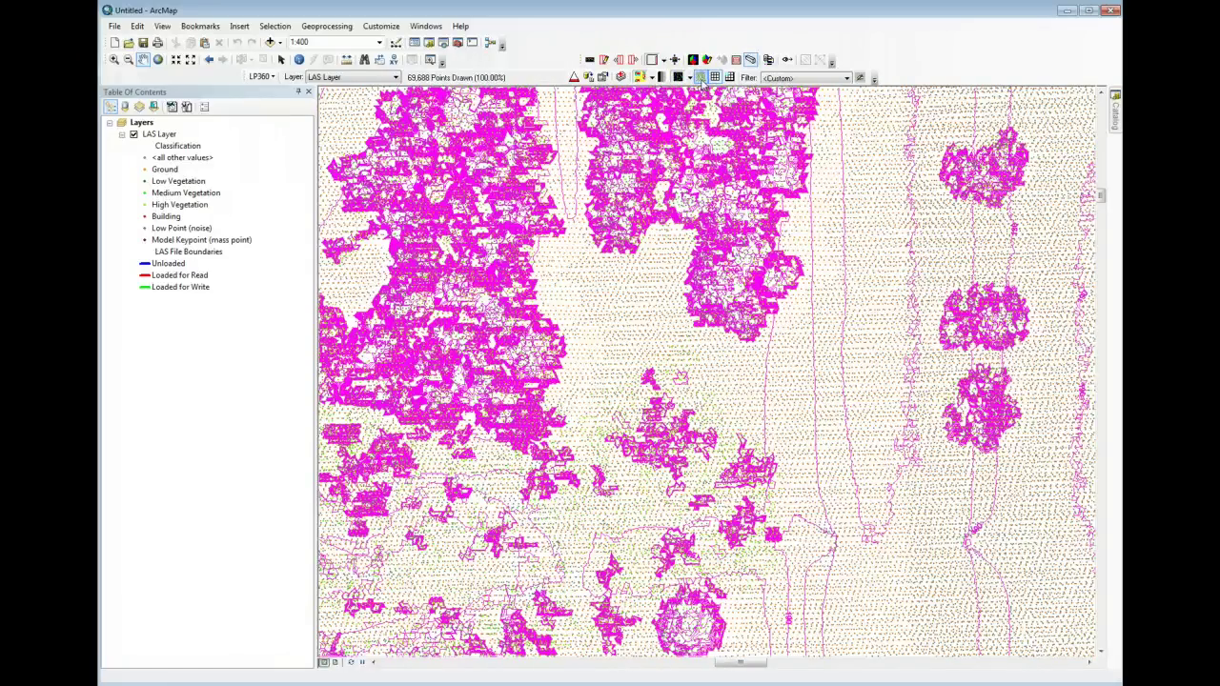
# Step: Zoom out and drag a 3D Window extent rectangle over most of the map
pyautogui.scroll(4, 703, 208)
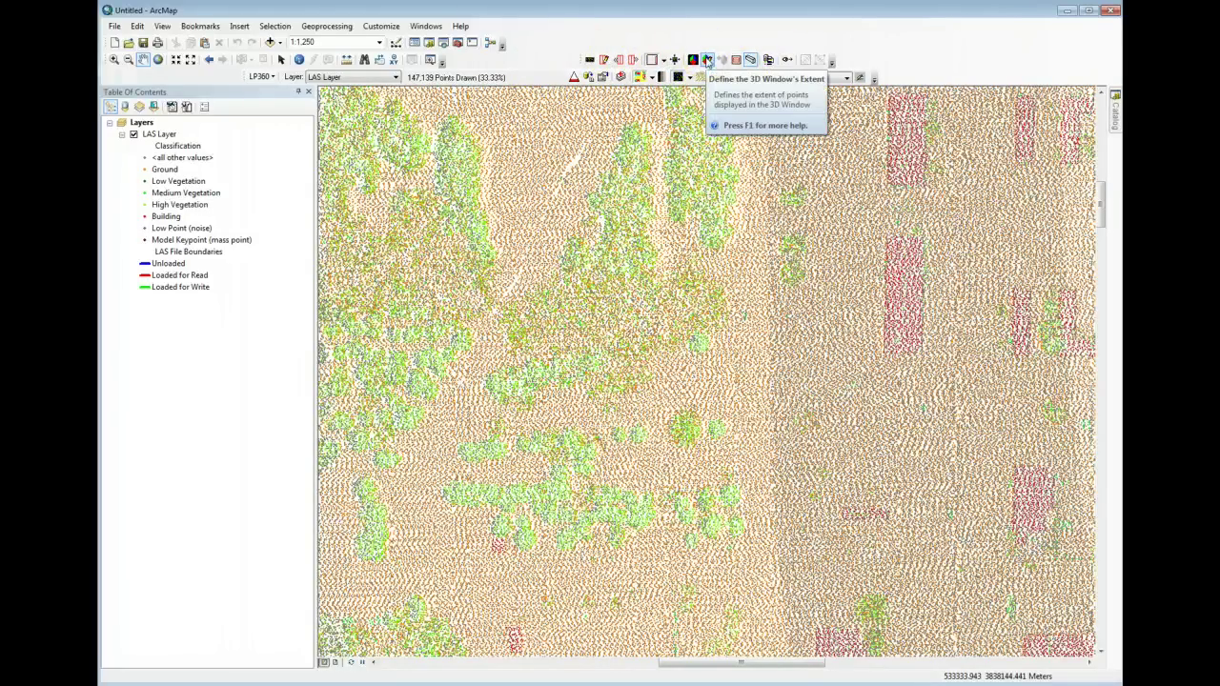
pyautogui.click(707, 60)
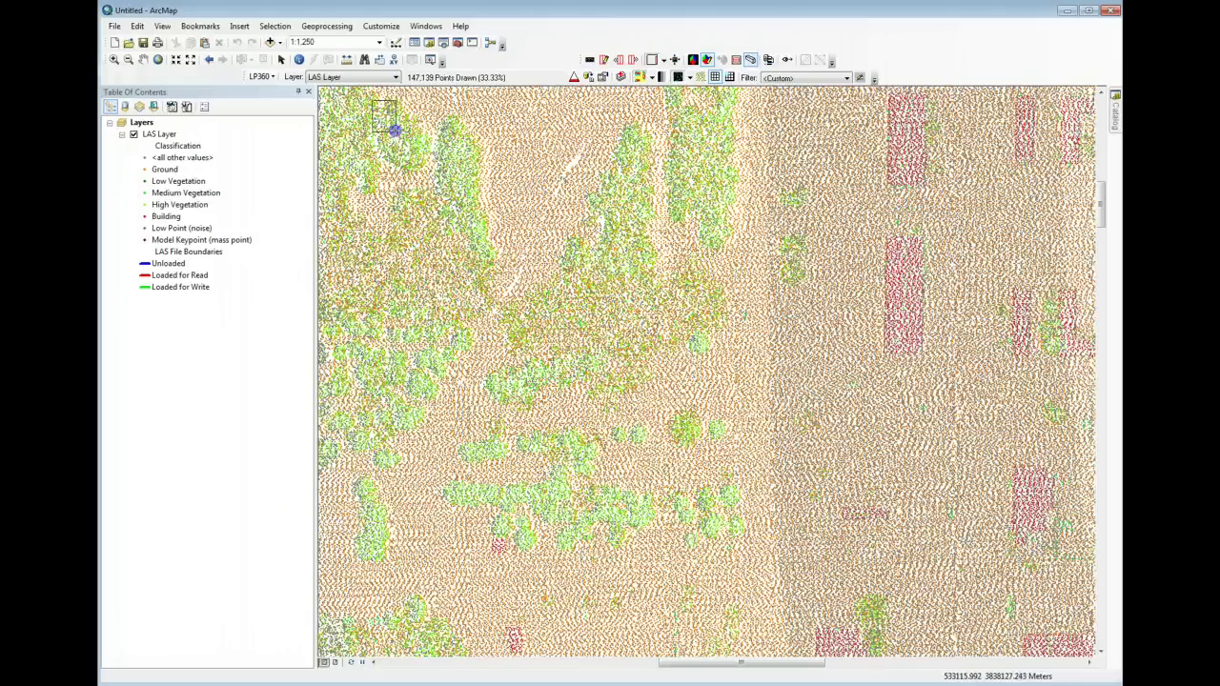
pyautogui.moveTo(402, 139); pyautogui.dragTo(1055, 643)
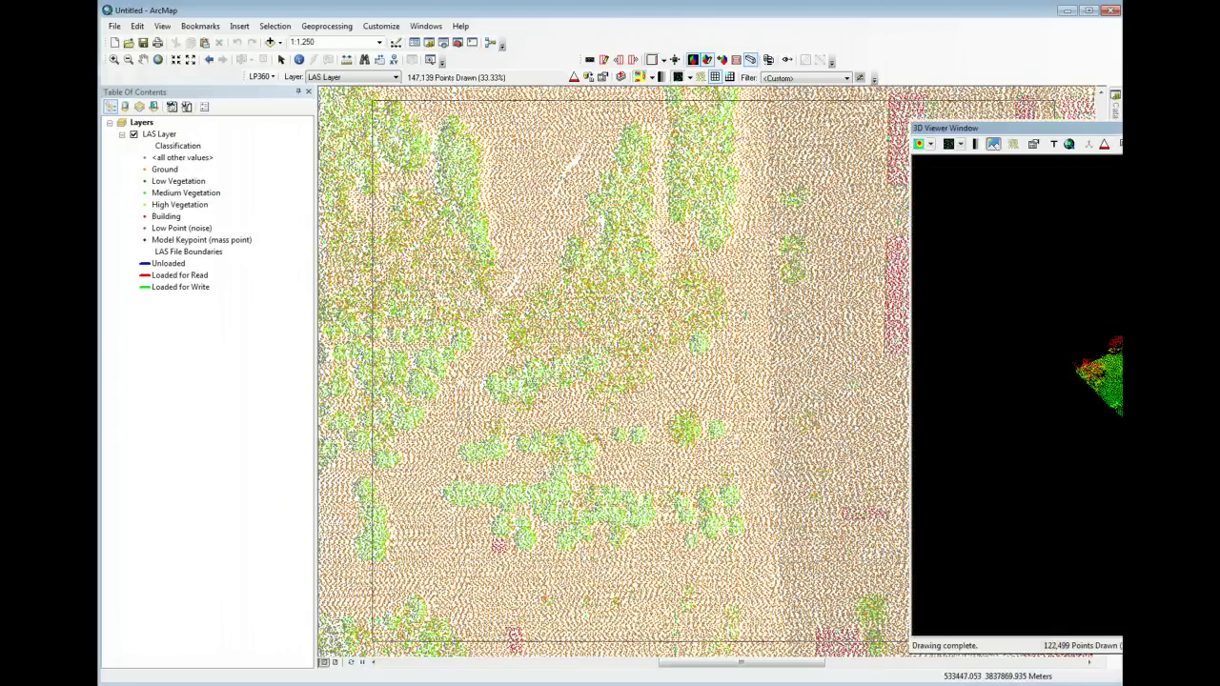
# Step: Float the 3D Viewer larger and switch its points from elevation to classification colours
pyautogui.moveTo(1093, 131); pyautogui.dragTo(513, 115)
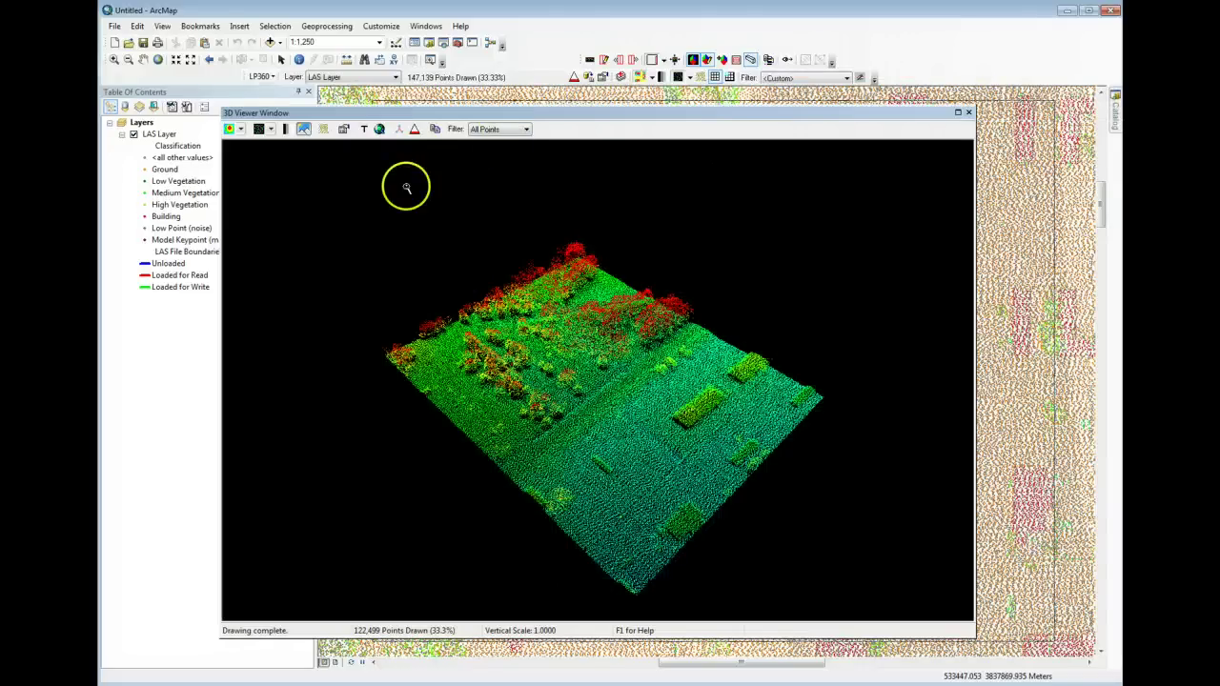
pyautogui.click(232, 130)
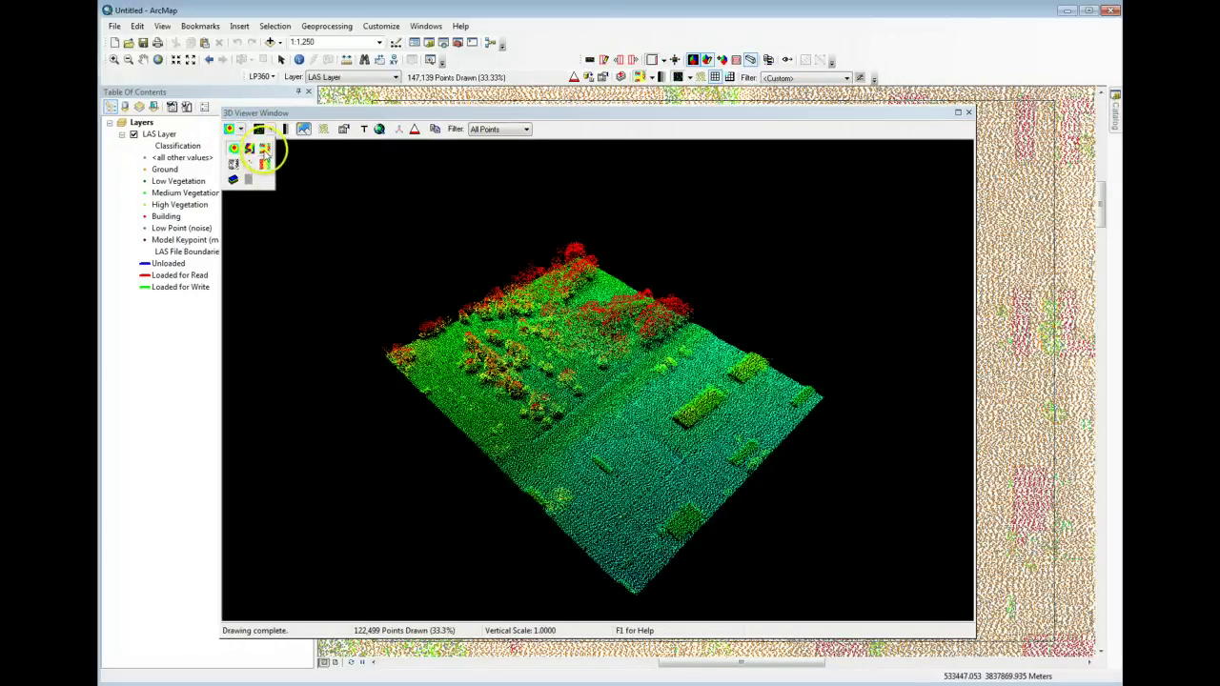
pyautogui.click(266, 149)
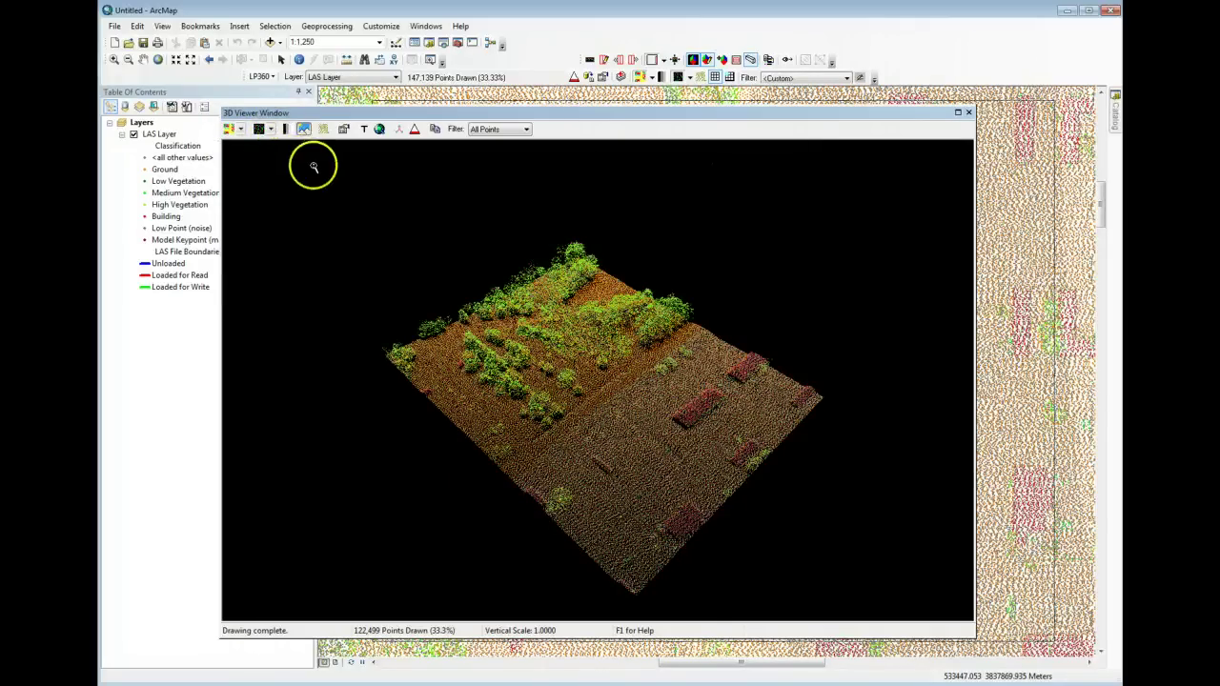
pyautogui.click(288, 132)
pyautogui.click(288, 135)
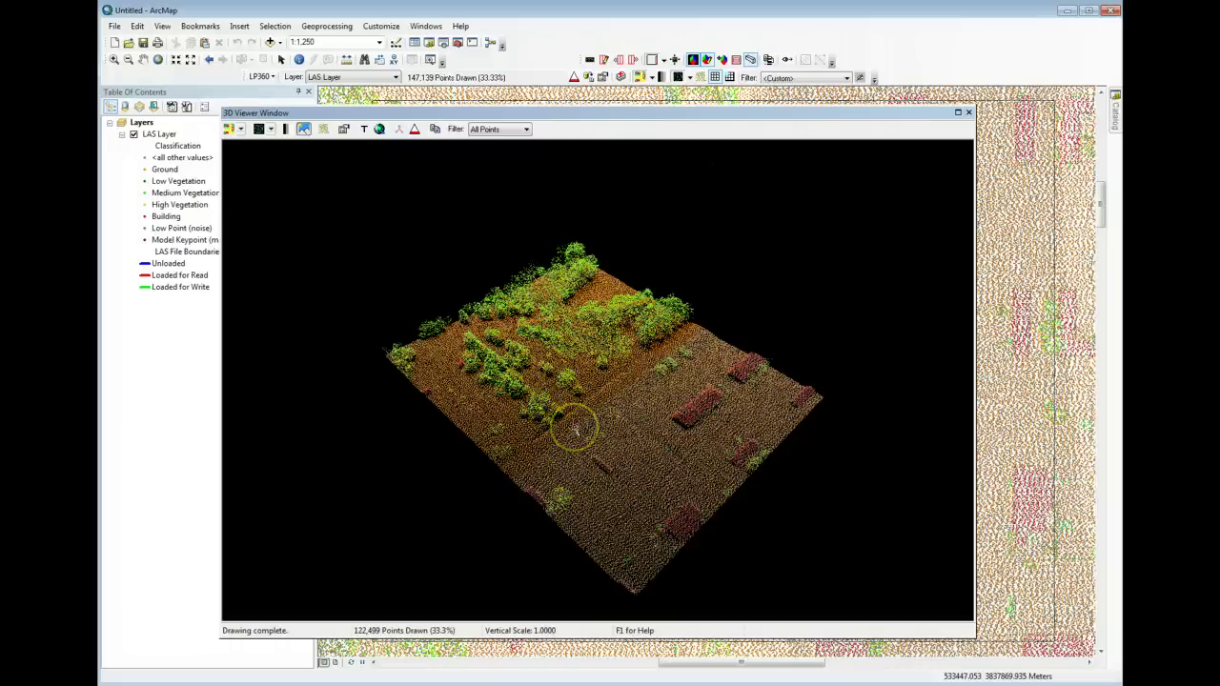
# Step: Zoom, tilt and rotate the 3D cloud into a low oblique view of canopies and buildings
pyautogui.scroll(4, 576, 433)
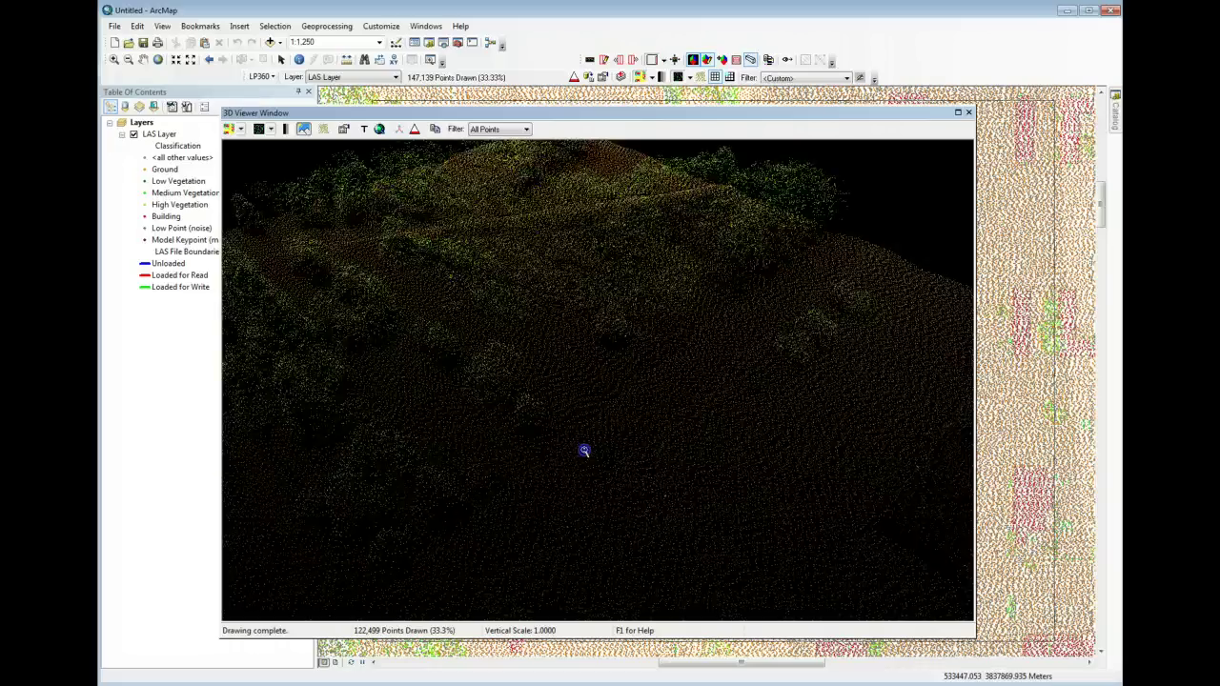
pyautogui.scroll(-6, 579, 436)
pyautogui.scroll(3, 586, 433)
pyautogui.scroll(4, 588, 430)
pyautogui.scroll(-7, 591, 515)
pyautogui.scroll(4, 618, 417)
pyautogui.scroll(-5, 617, 410)
pyautogui.scroll(4, 615, 424)
pyautogui.scroll(-7, 616, 409)
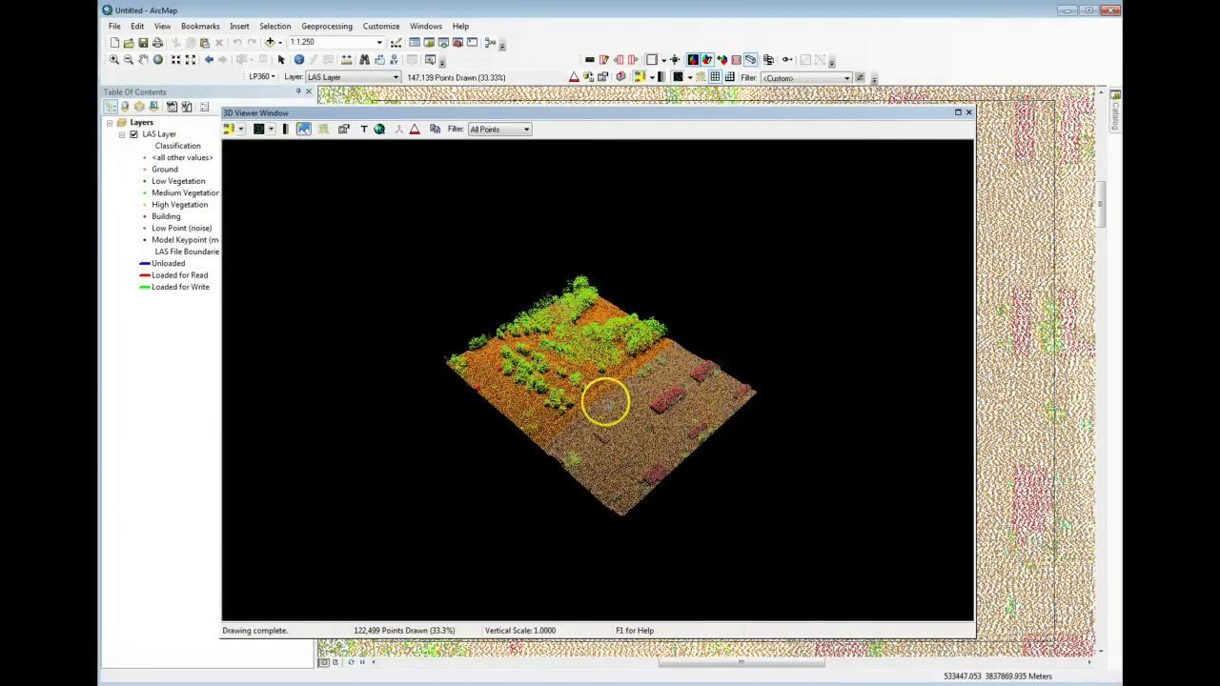
pyautogui.moveTo(603, 405); pyautogui.dragTo(653, 253)
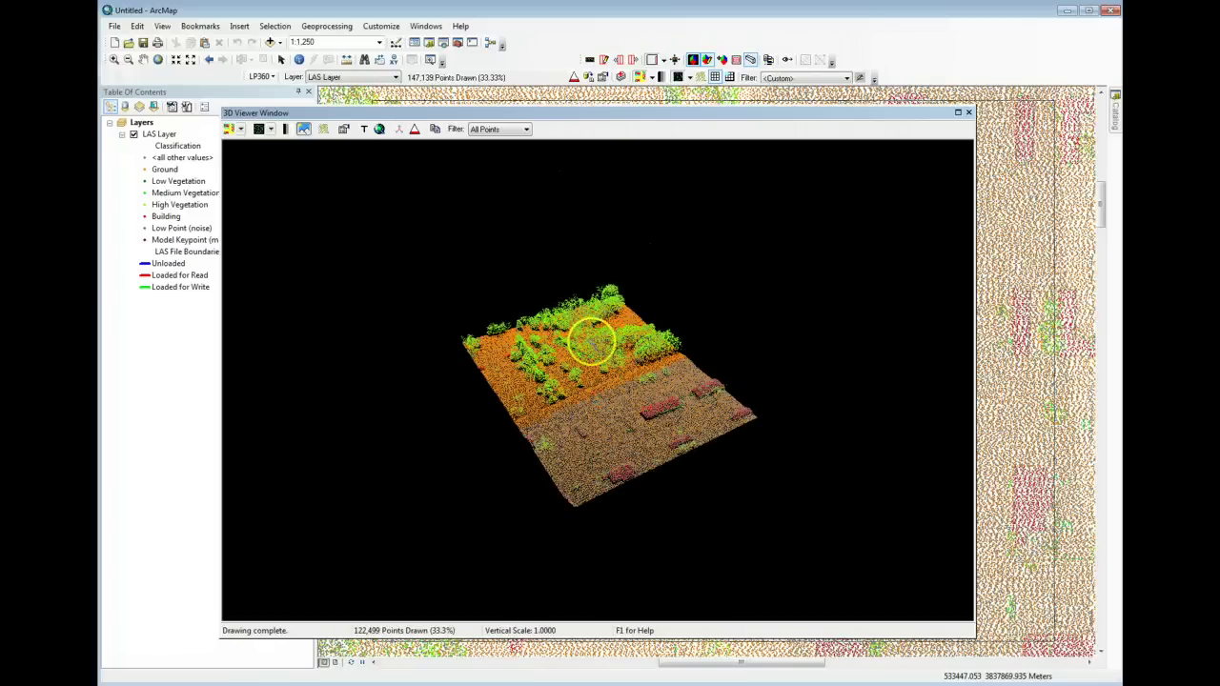
pyautogui.moveTo(592, 340); pyautogui.dragTo(905, 391)
pyautogui.moveTo(607, 389); pyautogui.dragTo(604, 387)
# Step: Set the 3D Viewer render mode to a coloured TIN surface
pyautogui.click(303, 130)
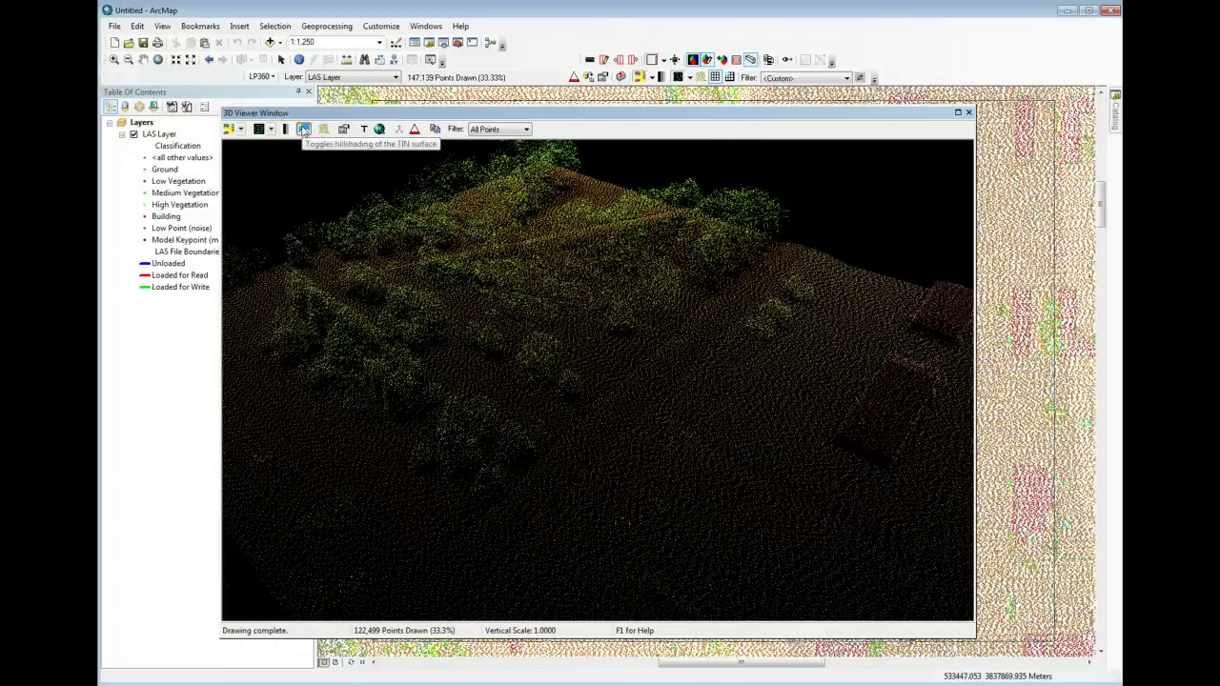
pyautogui.click(303, 130)
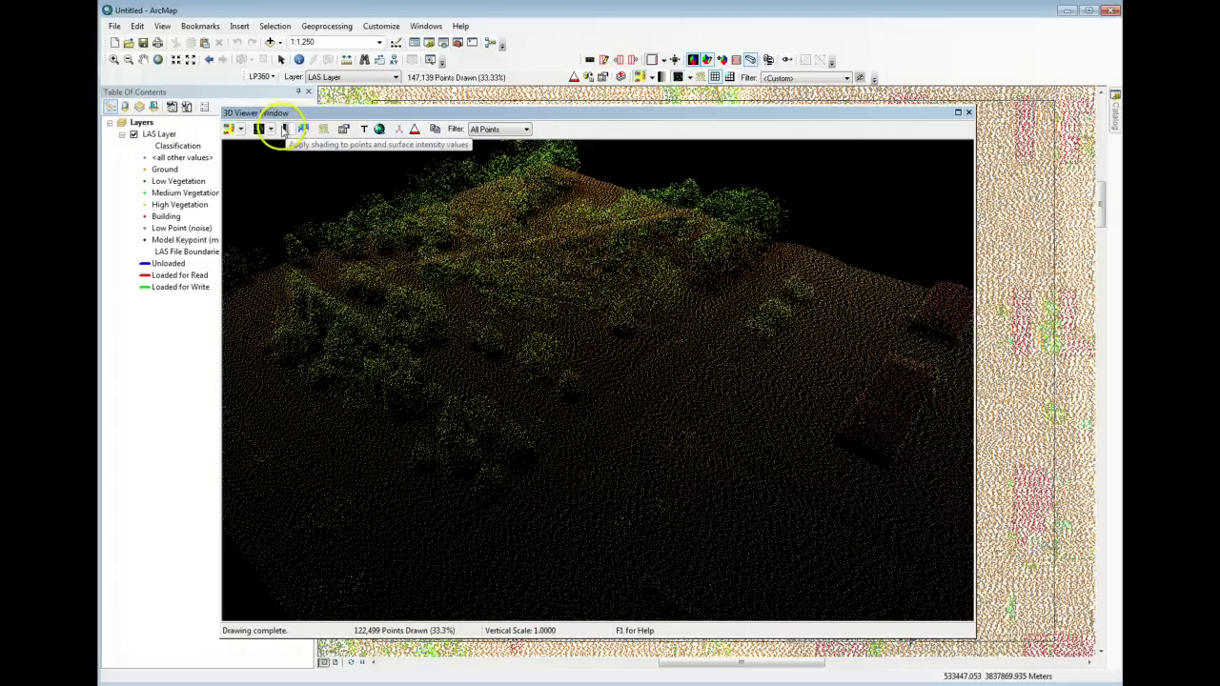
pyautogui.click(271, 129)
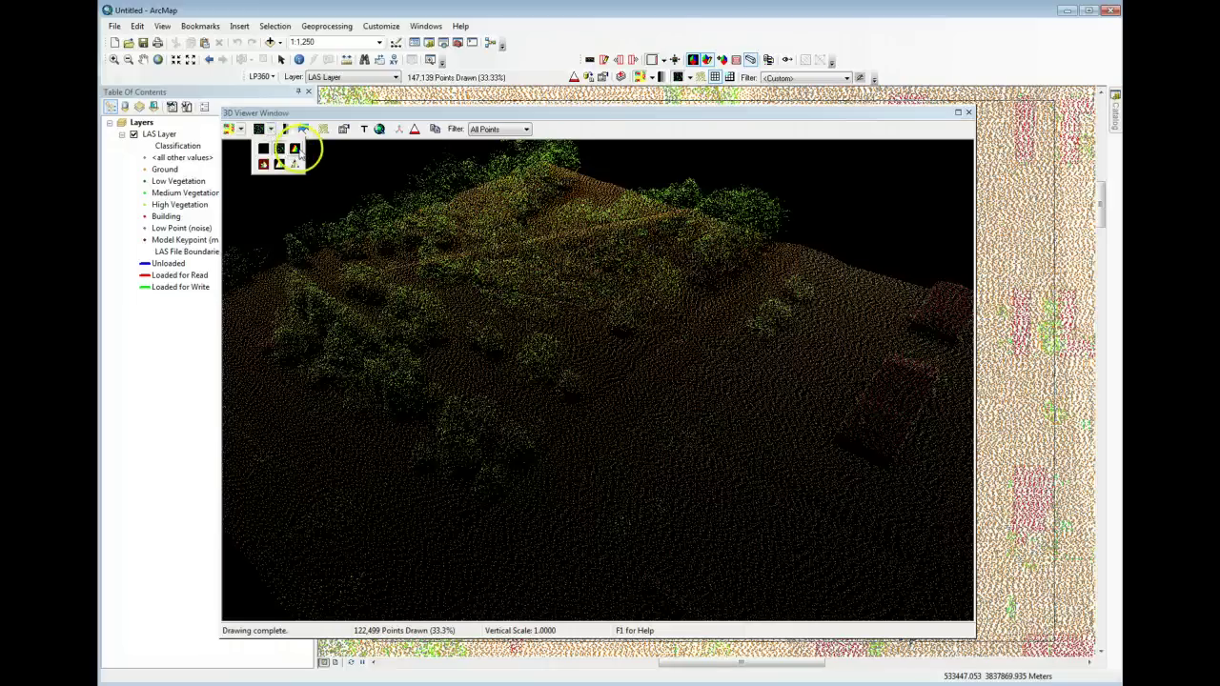
pyautogui.click(294, 148)
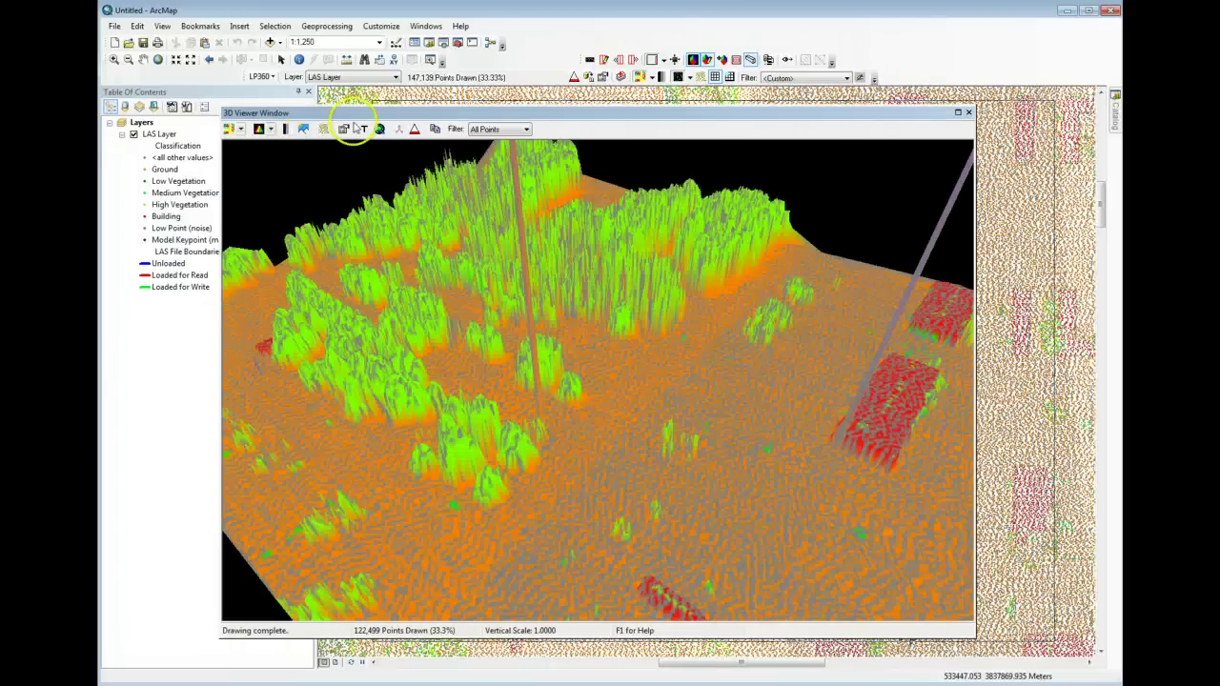
# Step: Compare hillshade and contours on the TIN, leaving both turned off
pyautogui.click(305, 130)
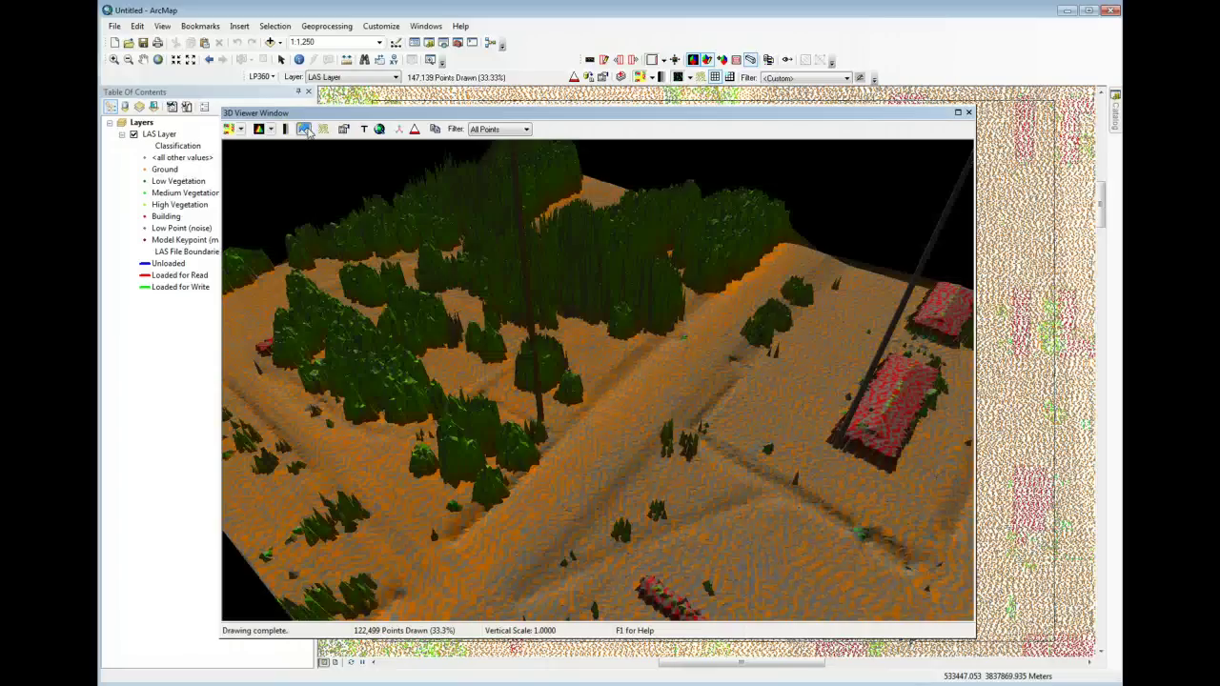
pyautogui.click(305, 130)
pyautogui.click(305, 131)
pyautogui.click(305, 131)
pyautogui.click(305, 130)
pyautogui.click(305, 131)
pyautogui.click(325, 128)
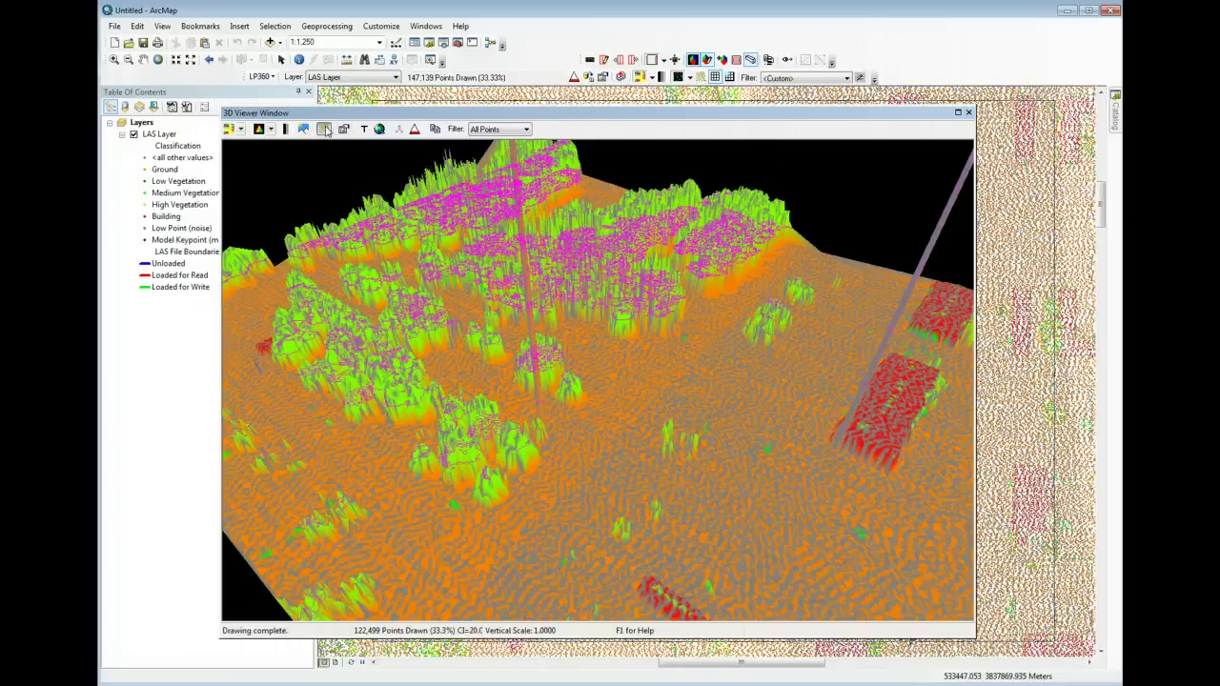
pyautogui.click(324, 128)
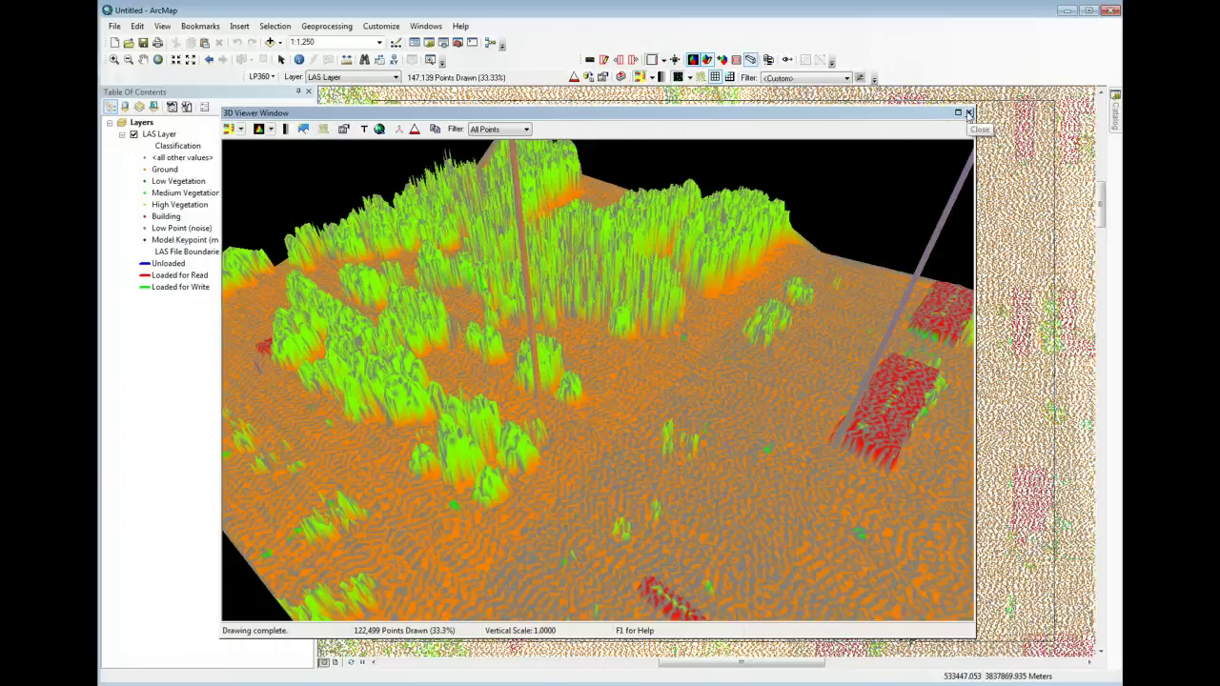
# Step: Close the 3D Viewer, zoom out to 1:6,000, and mark a narrow vertical profile strip
pyautogui.click(966, 113)
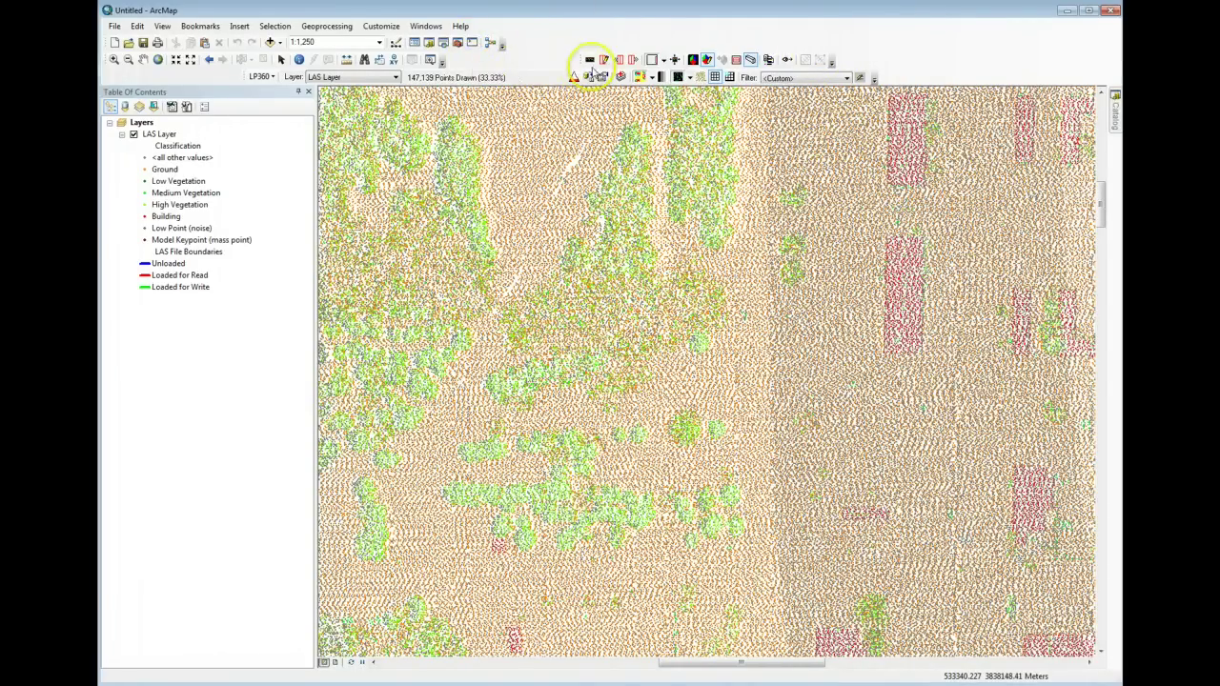
pyautogui.scroll(5, 682, 363)
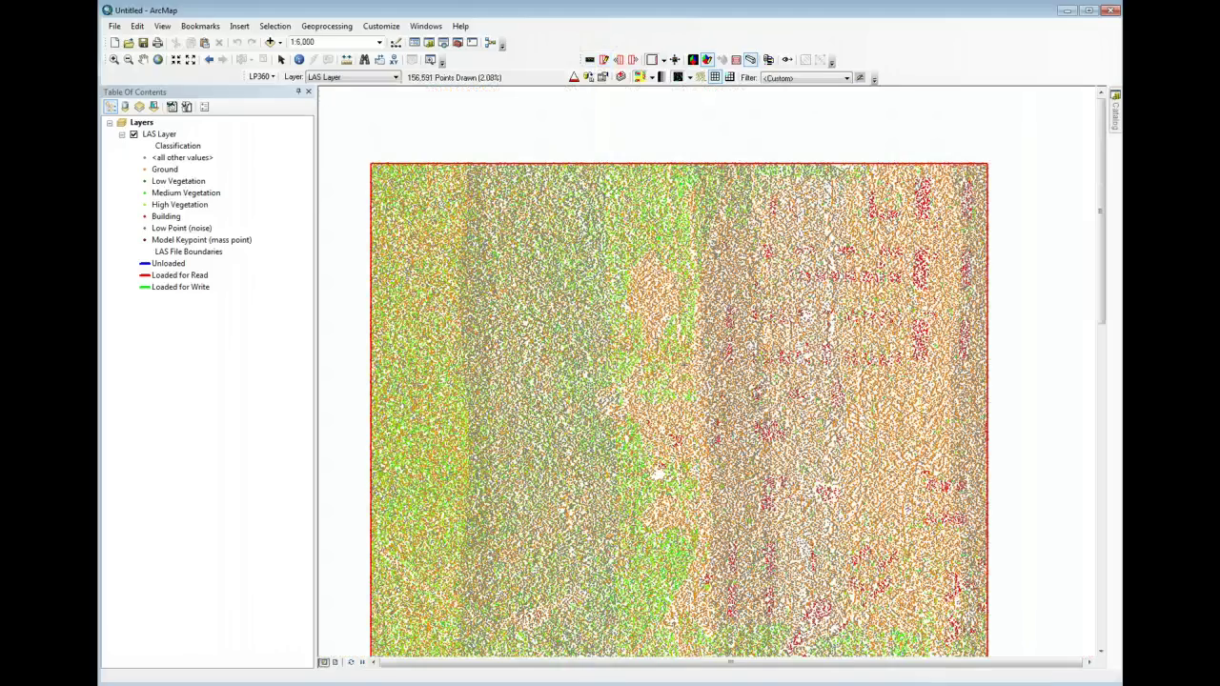
pyautogui.click(681, 362)
pyautogui.click(680, 106)
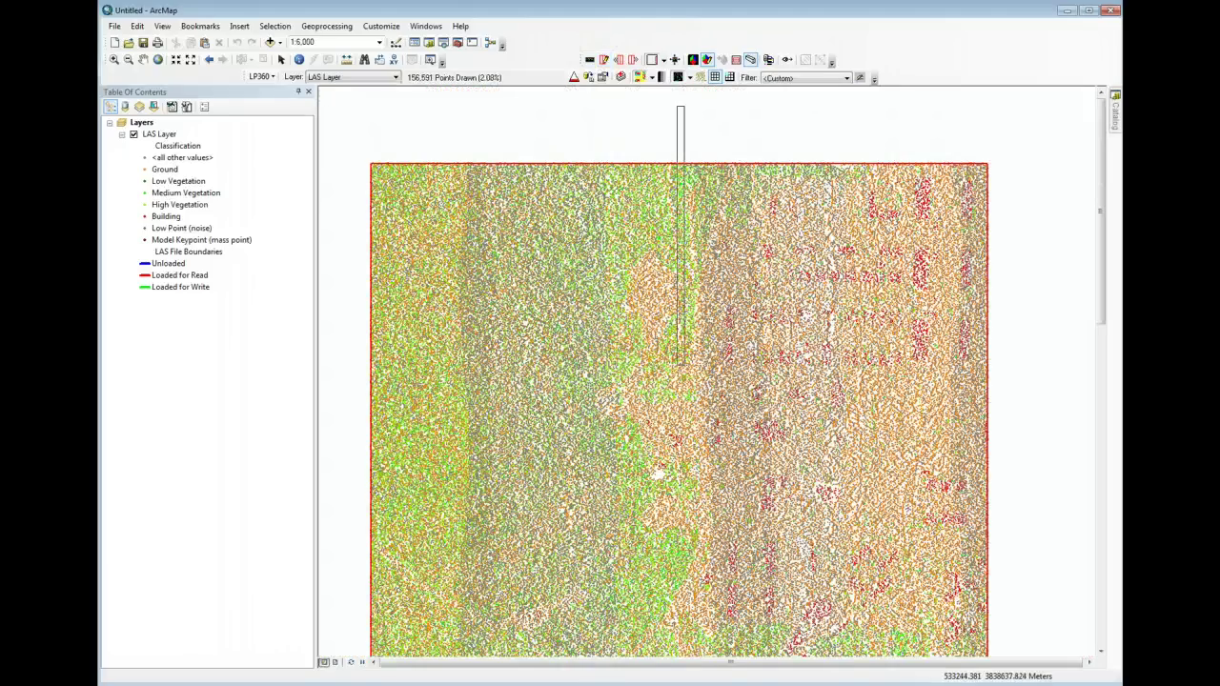
# Step: Draw a profile line from the tile's left edge to its right edge to open the Profile Window
pyautogui.click(605, 60)
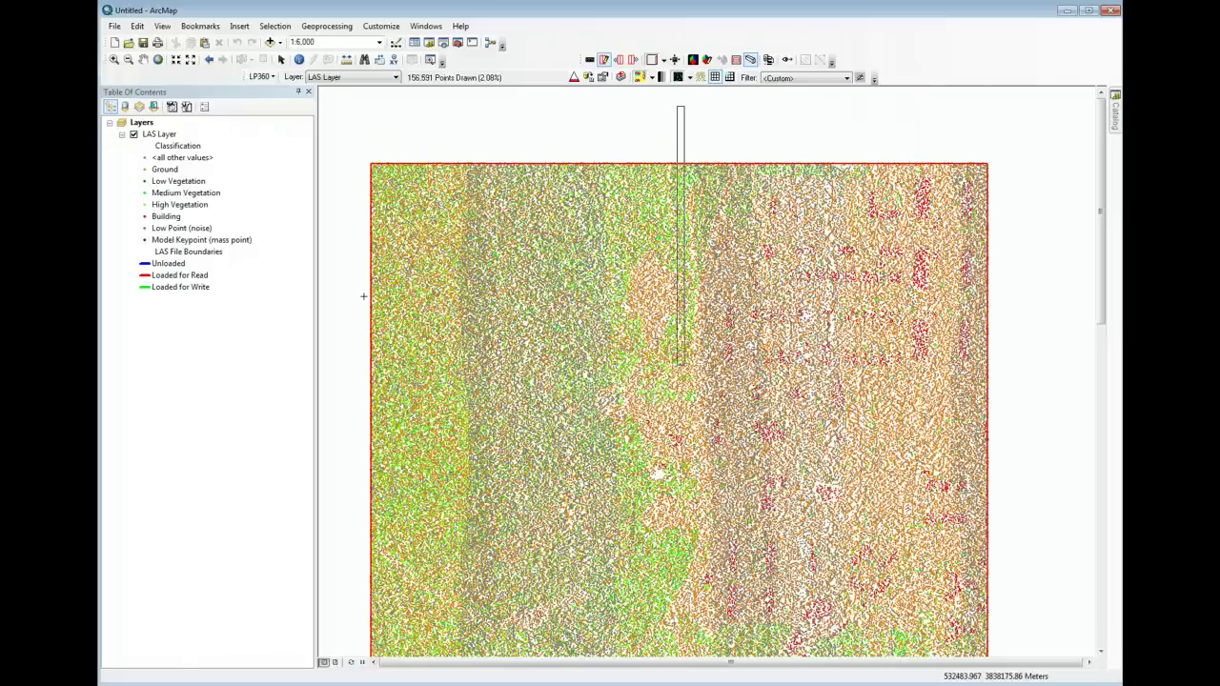
pyautogui.moveTo(363, 296); pyautogui.dragTo(992, 288)
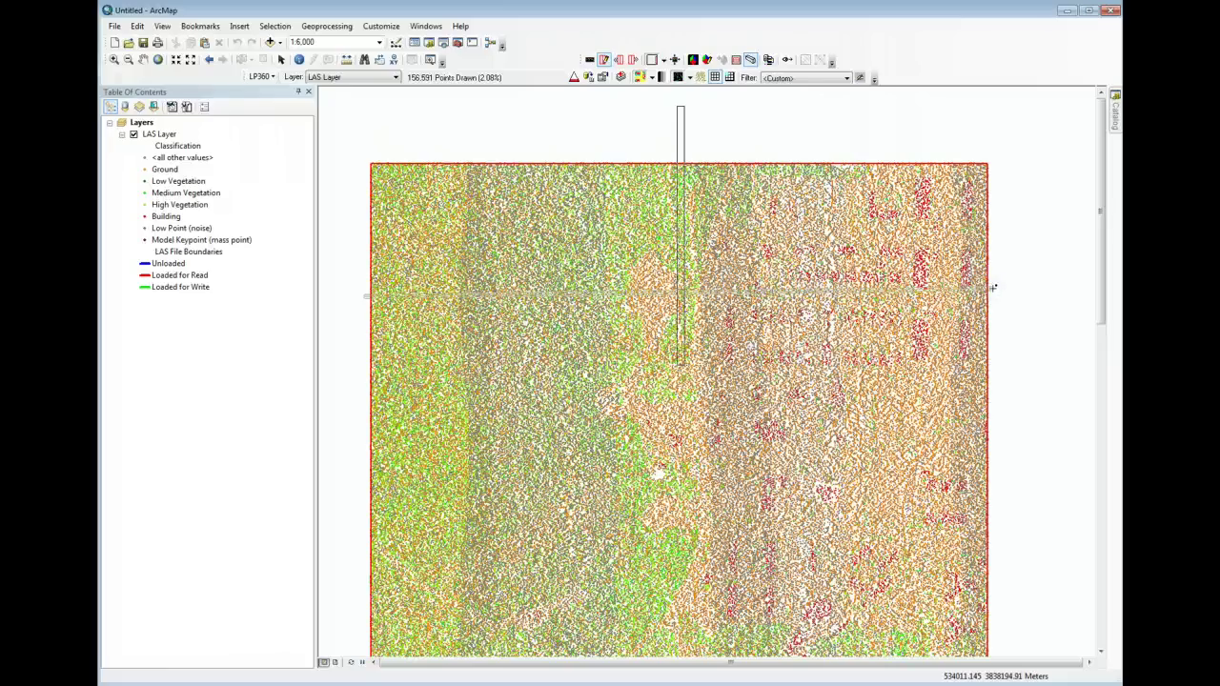
pyautogui.moveTo(993, 286); pyautogui.dragTo(993, 293)
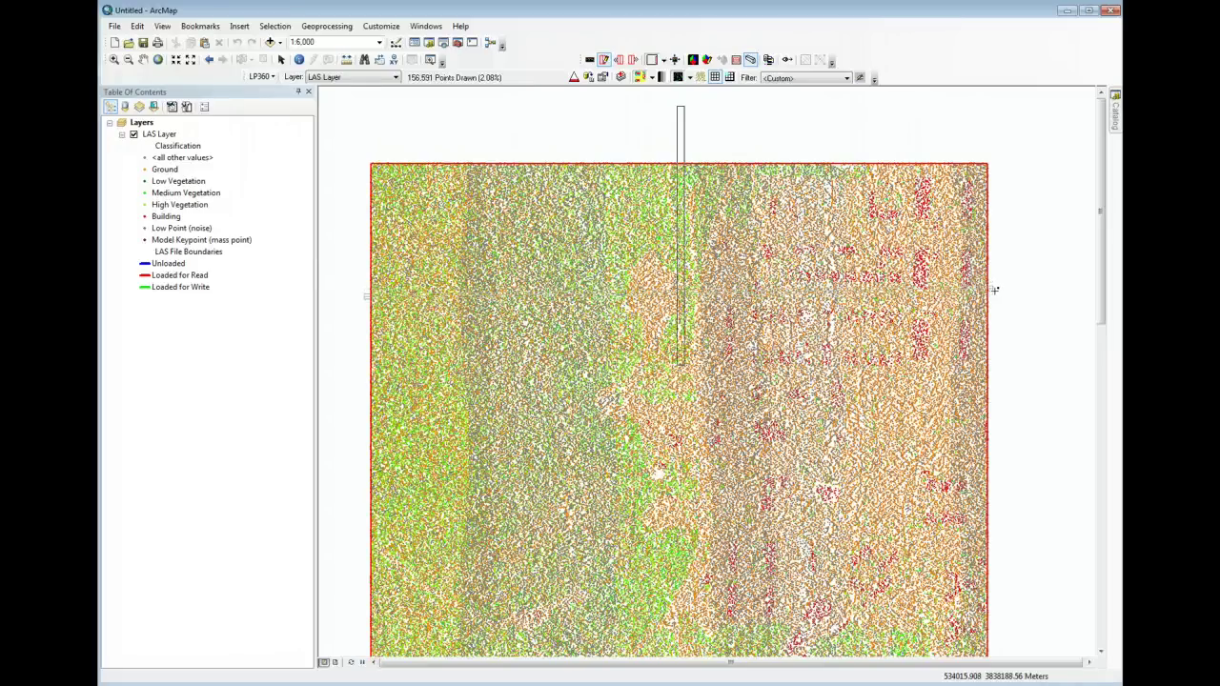
pyautogui.click(993, 288)
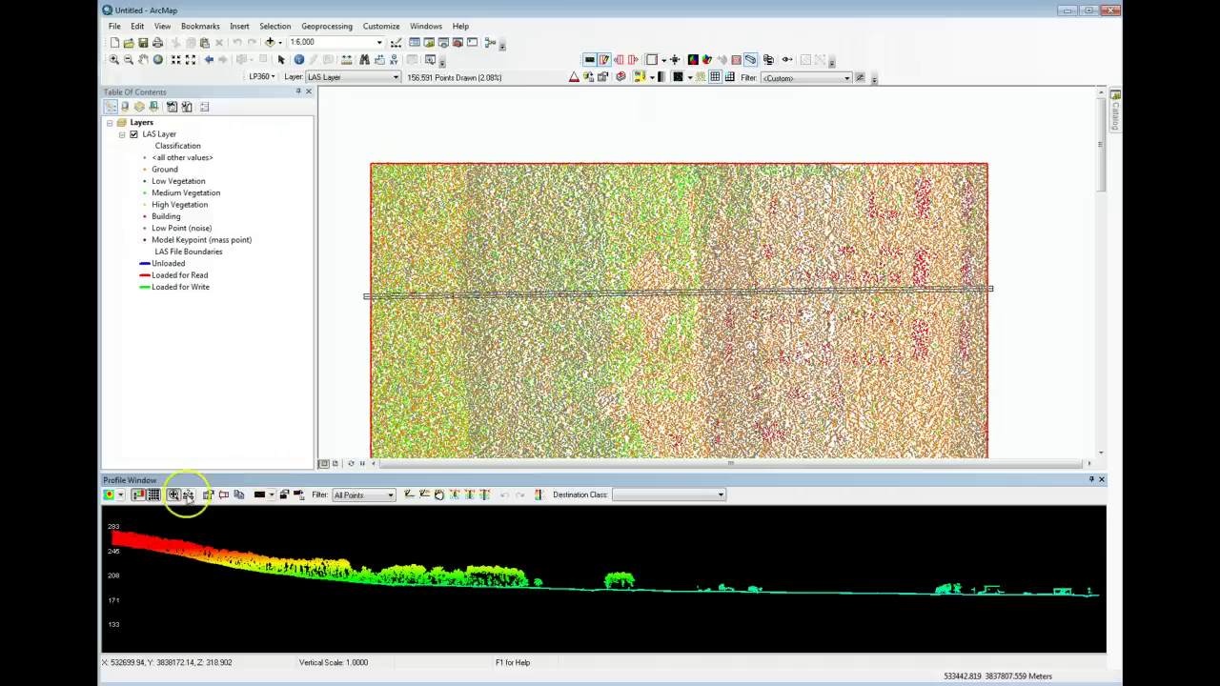
# Step: Switch the Profile Window display mode to classification, showing green vegetation above orange ground
pyautogui.click(121, 496)
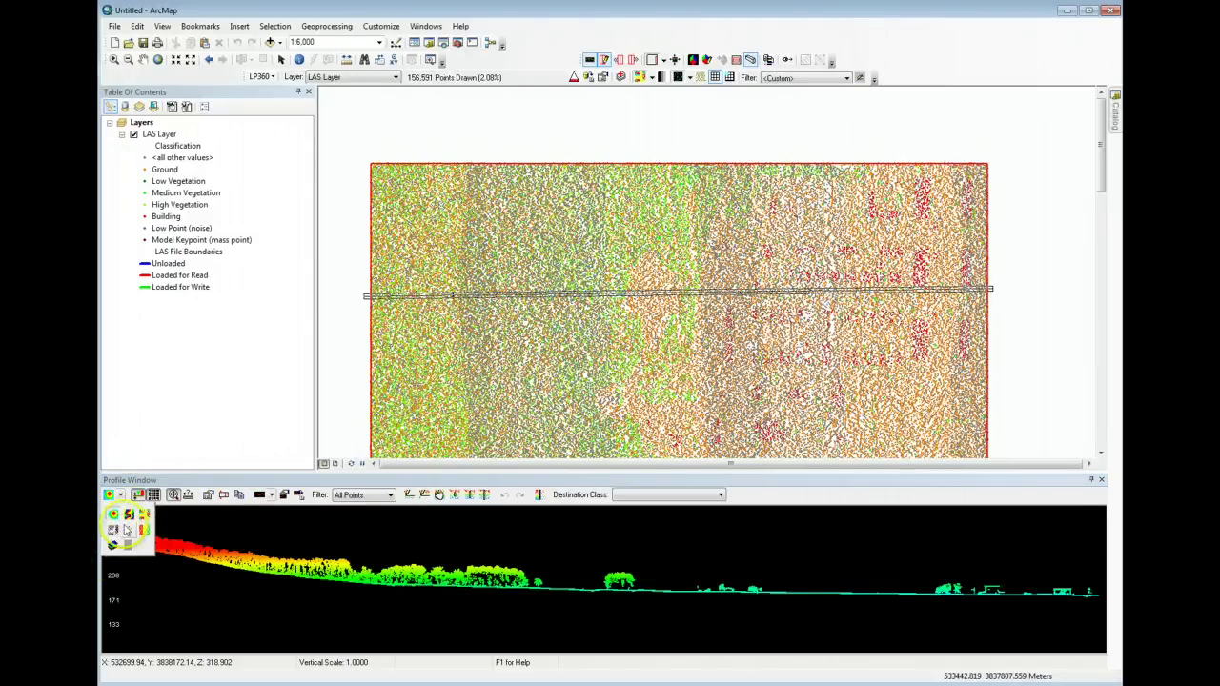
pyautogui.click(129, 515)
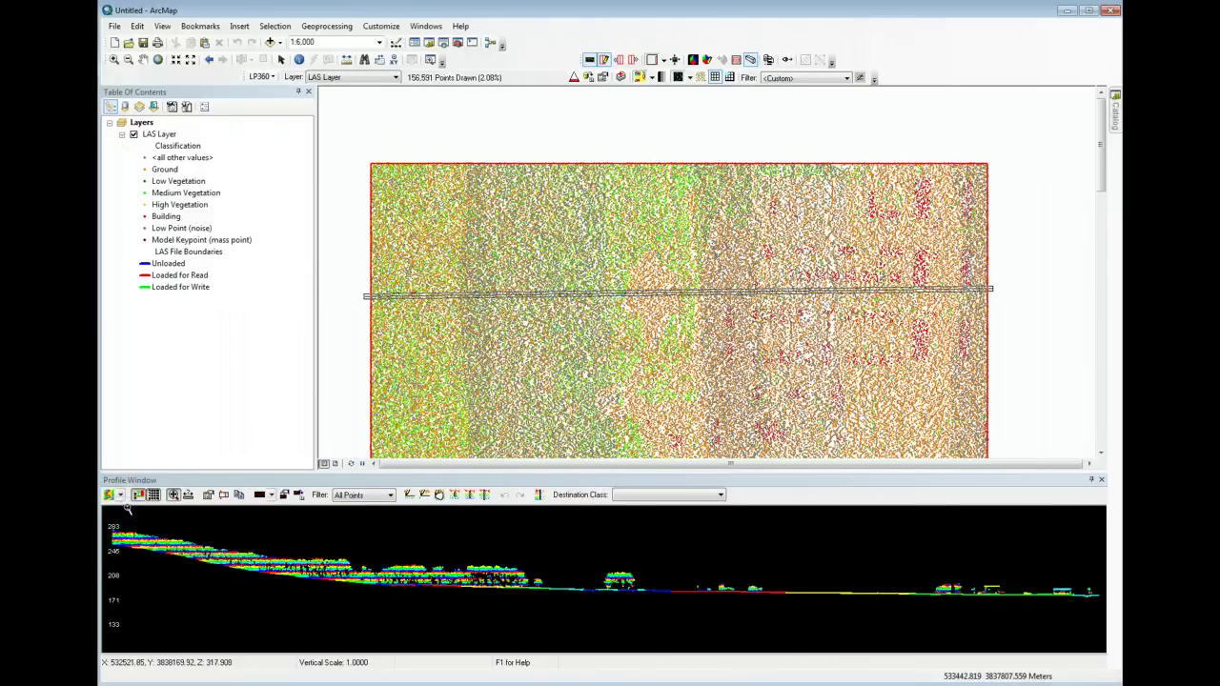
pyautogui.click(120, 496)
pyautogui.click(141, 515)
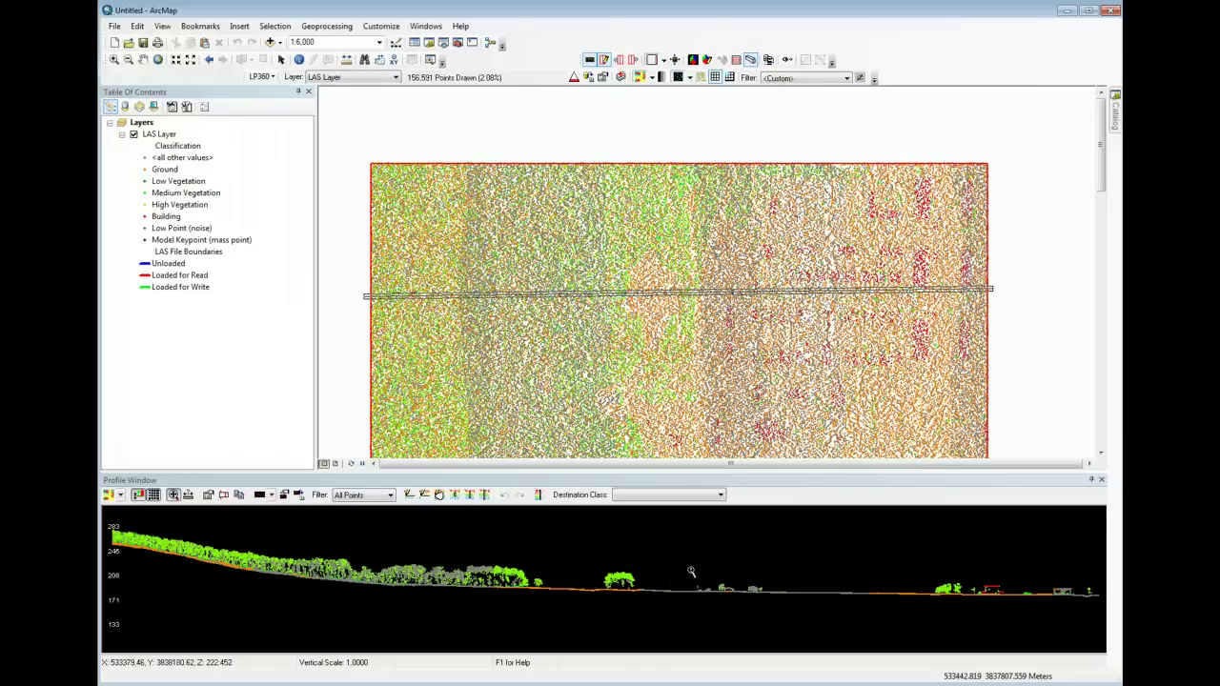
# Step: Nudge the profile line up, down five steps and back up, then rotate it nearly horizontal
pyautogui.click(691, 570)
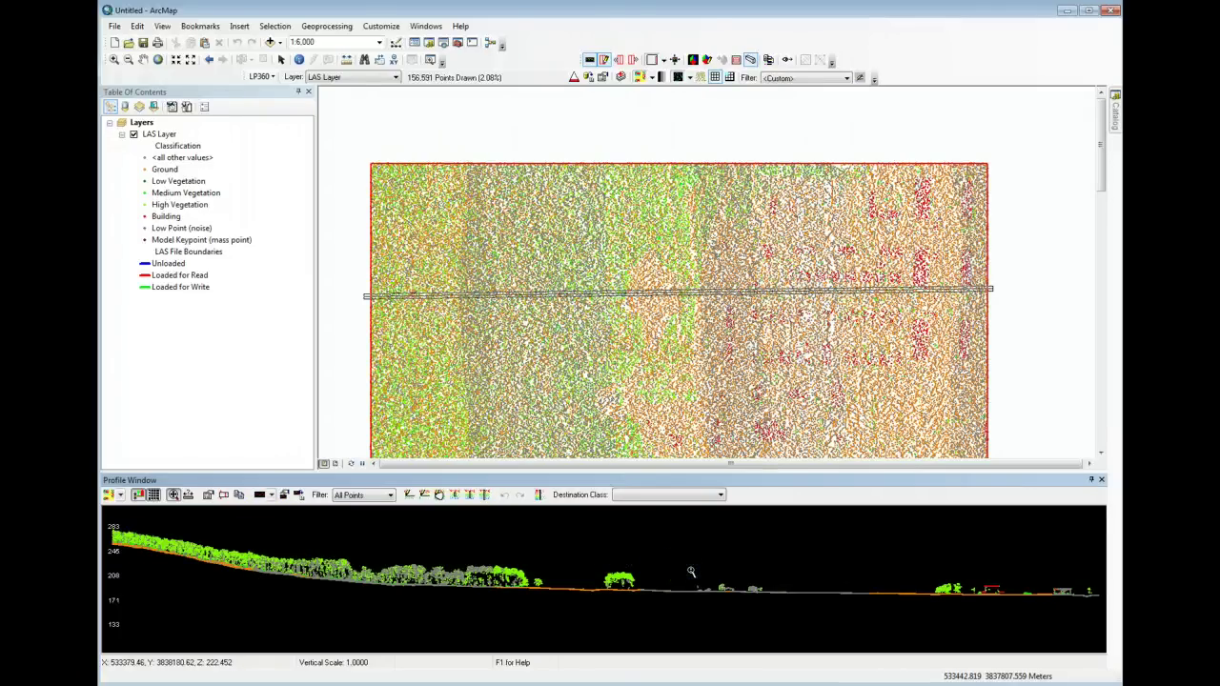
pyautogui.press('Up')
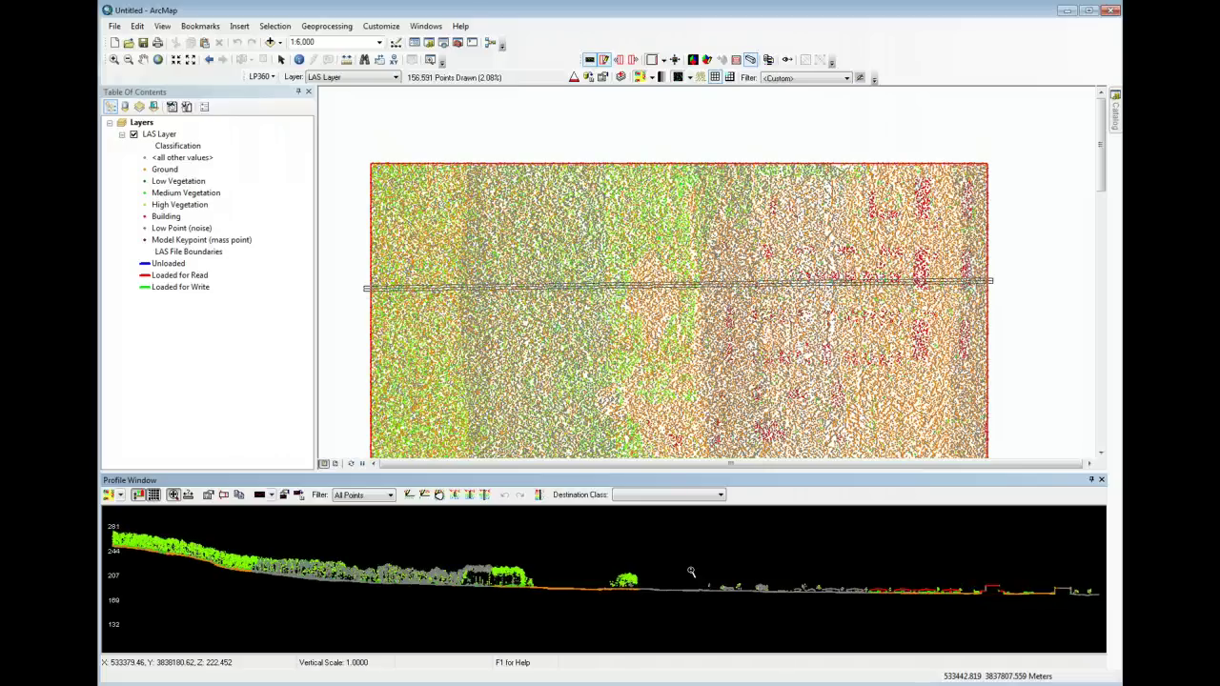
pyautogui.press('Down')
pyautogui.press('Down')
pyautogui.press('Down')
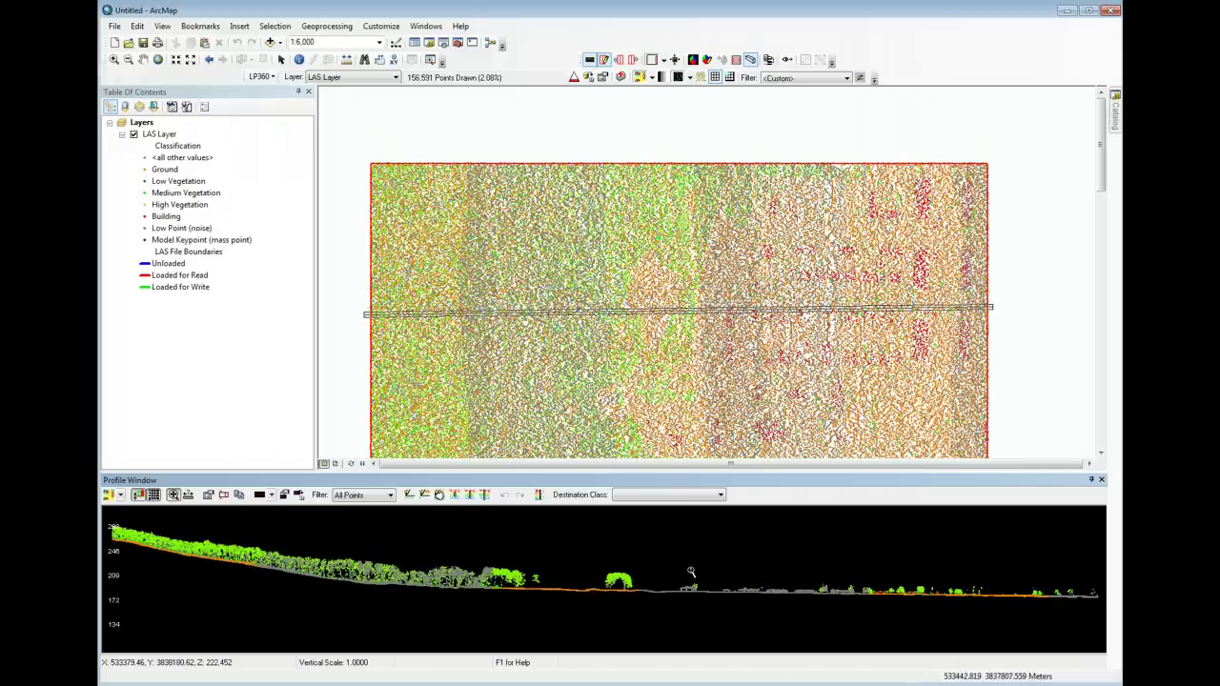
pyautogui.press('Down')
pyautogui.press('Down')
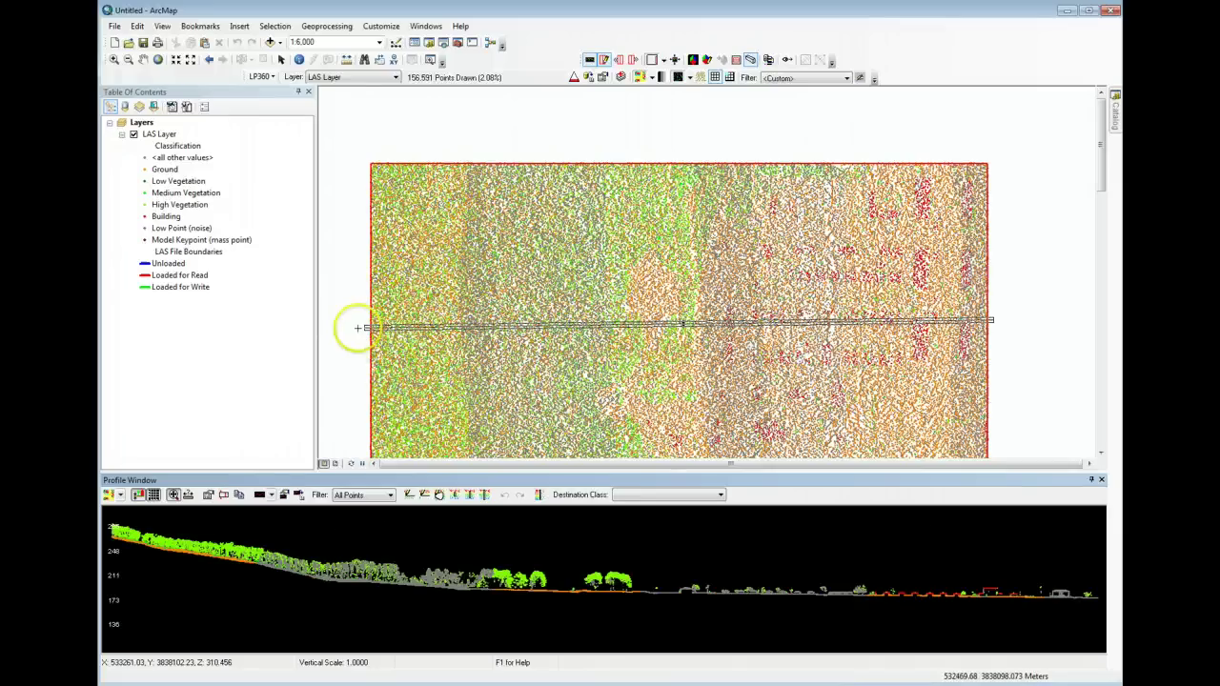
pyautogui.press('Down')
pyautogui.press('Down')
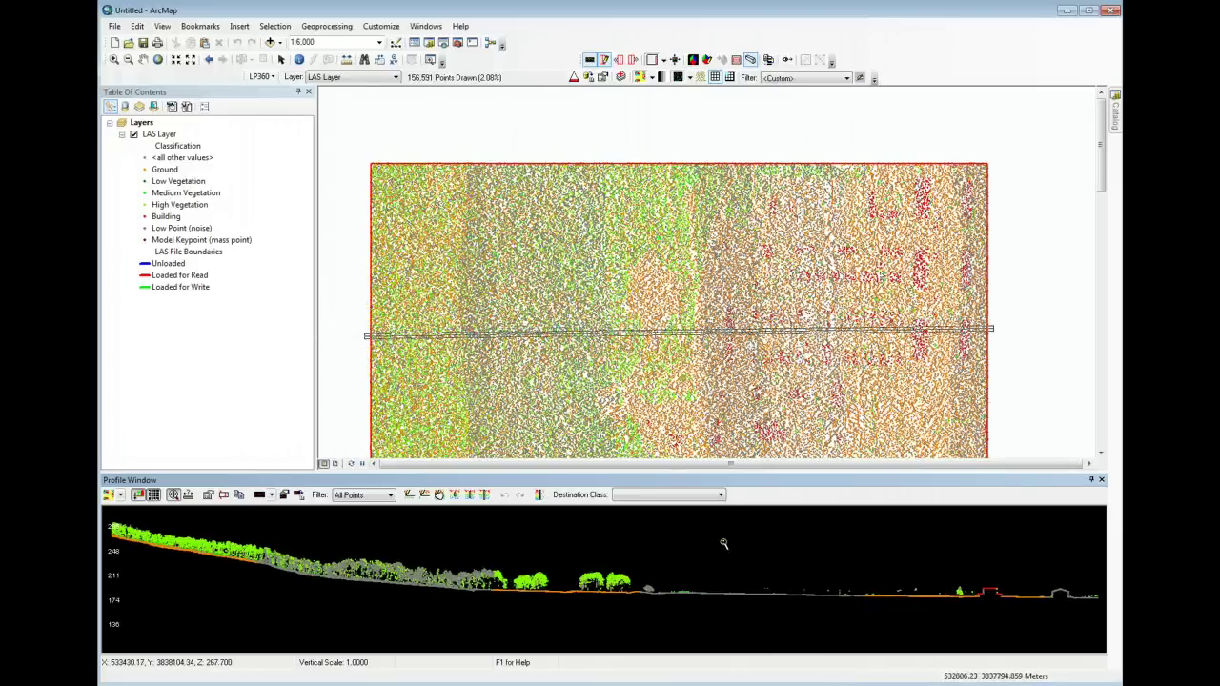
pyautogui.press('Down')
pyautogui.press('Down')
pyautogui.press('Down')
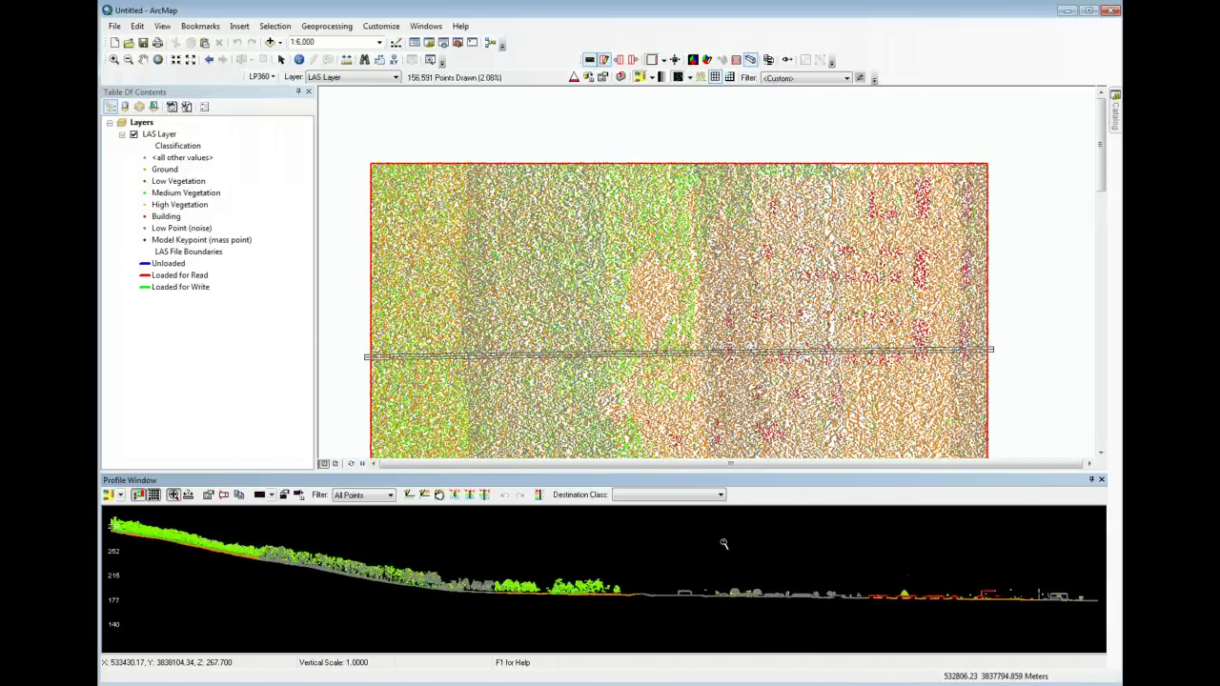
pyautogui.press('Down')
pyautogui.press('Down')
pyautogui.press('Down')
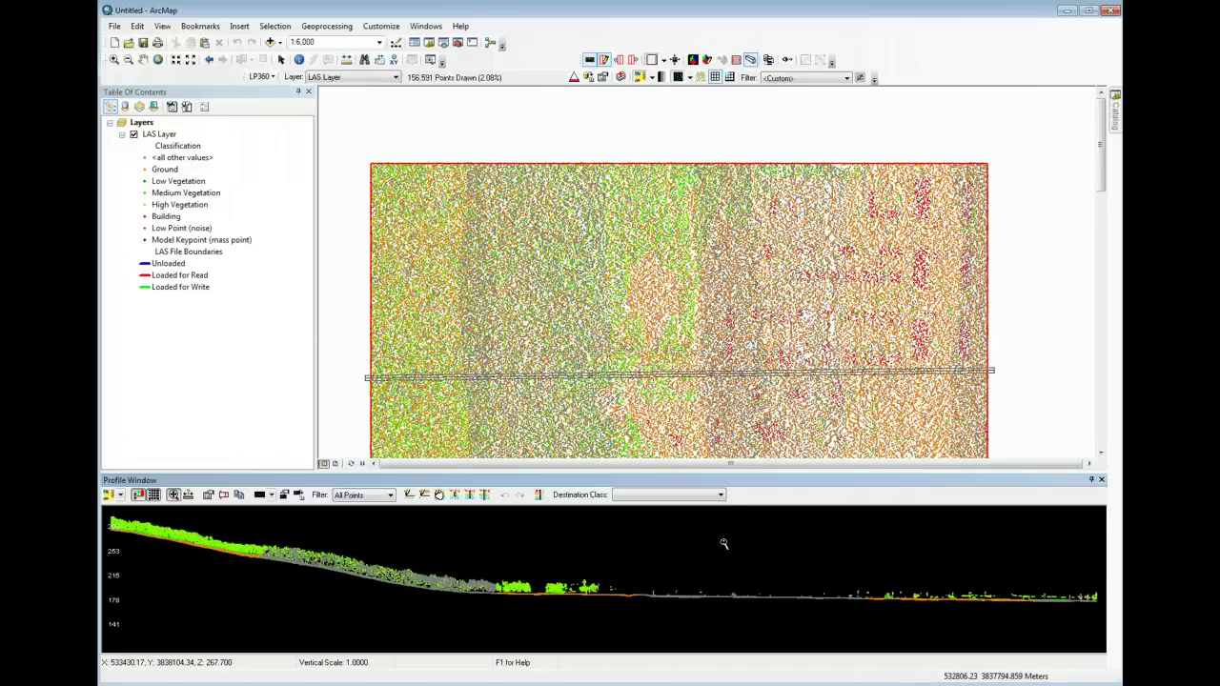
pyautogui.press('Up')
pyautogui.press('Up')
pyautogui.press('Up')
pyautogui.press('Up')
pyautogui.press('Up')
pyautogui.press('Up')
pyautogui.press('Up')
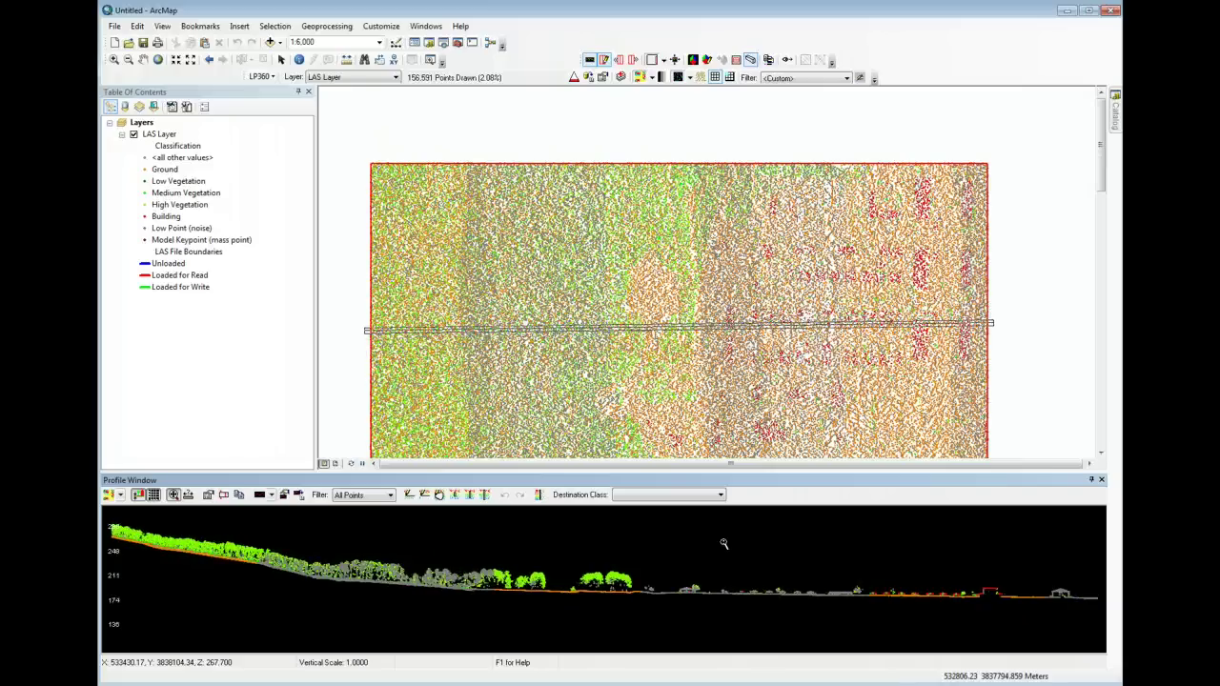
pyautogui.press('Left')
pyautogui.press('Left')
pyautogui.press('Left')
pyautogui.press('Left')
pyautogui.press('Left')
pyautogui.press('Left')
pyautogui.press('Down')
pyautogui.press('Down')
pyautogui.press('Down')
pyautogui.press('Down')
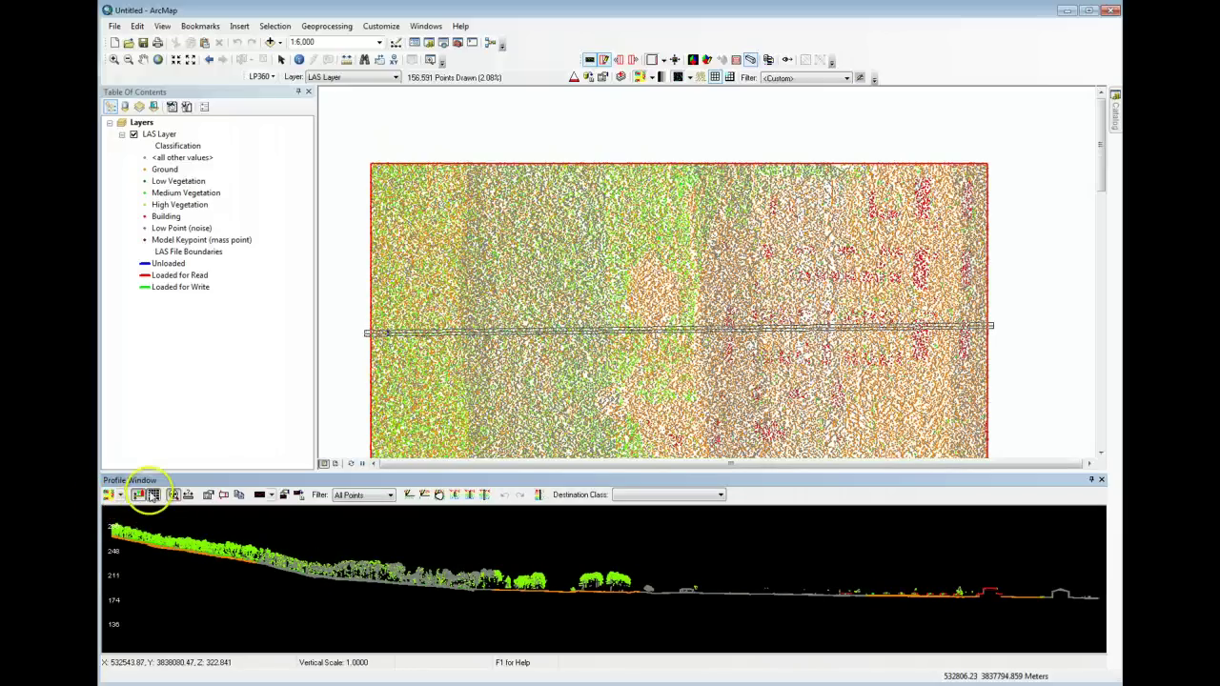
# Step: Toggle the profile's elevation grid and zoom into the trees in the cross-section
pyautogui.click(153, 495)
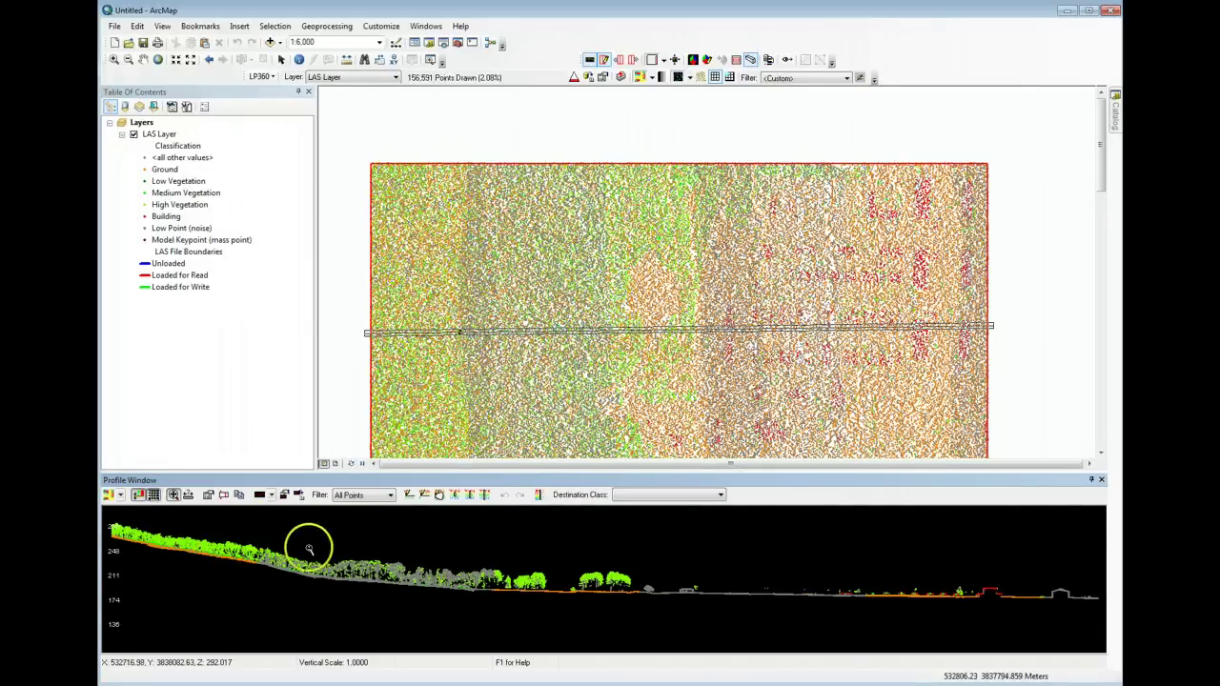
pyautogui.click(177, 495)
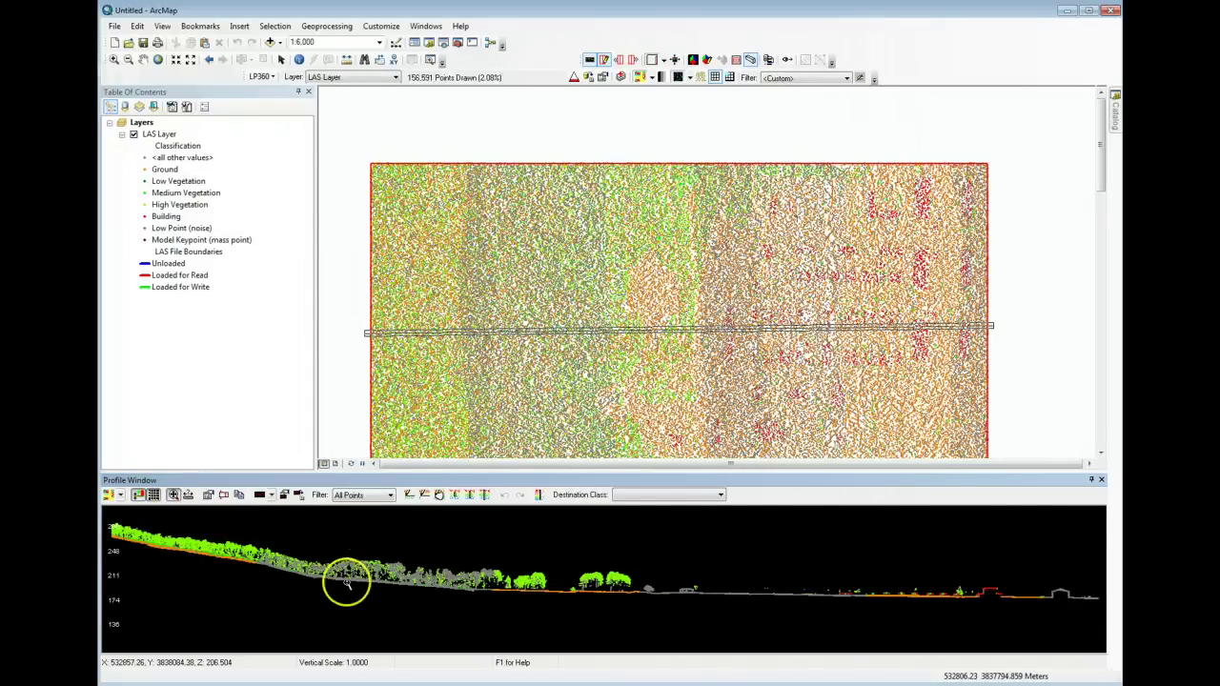
pyautogui.click(472, 591)
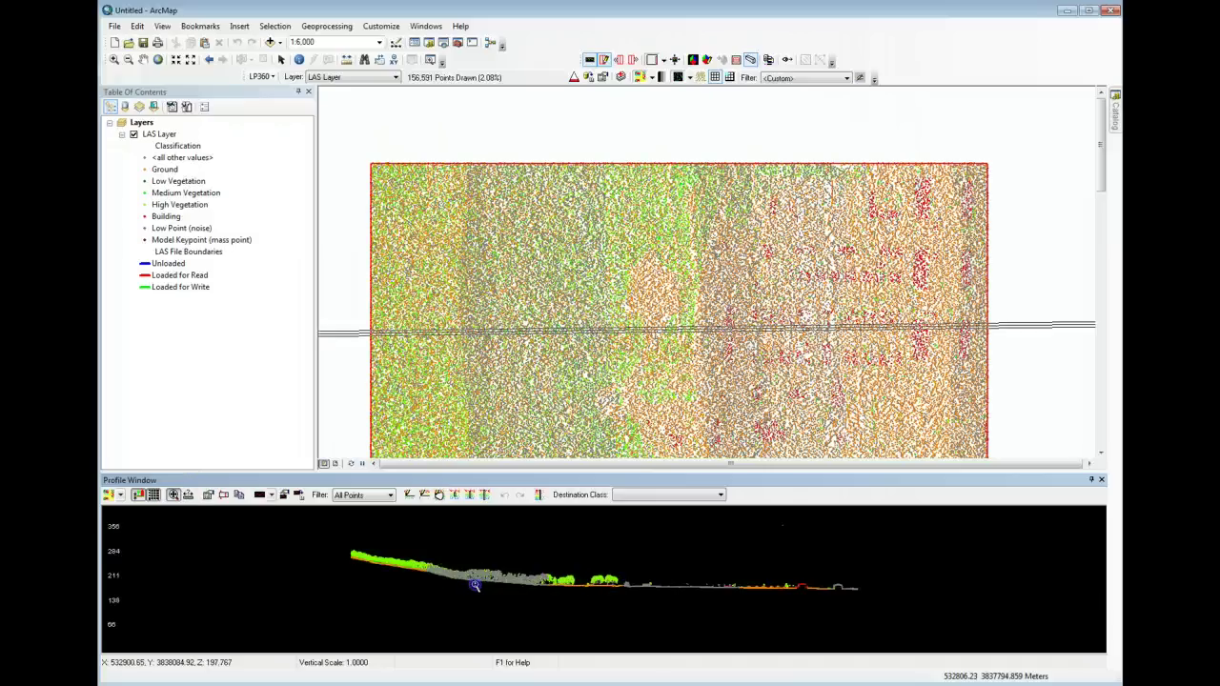
# Step: Scroll the profile back to full length on a slightly shifted line
pyautogui.scroll(-1, 477, 589)
pyautogui.scroll(2, 477, 586)
pyautogui.scroll(-1, 503, 579)
pyautogui.scroll(2, 503, 579)
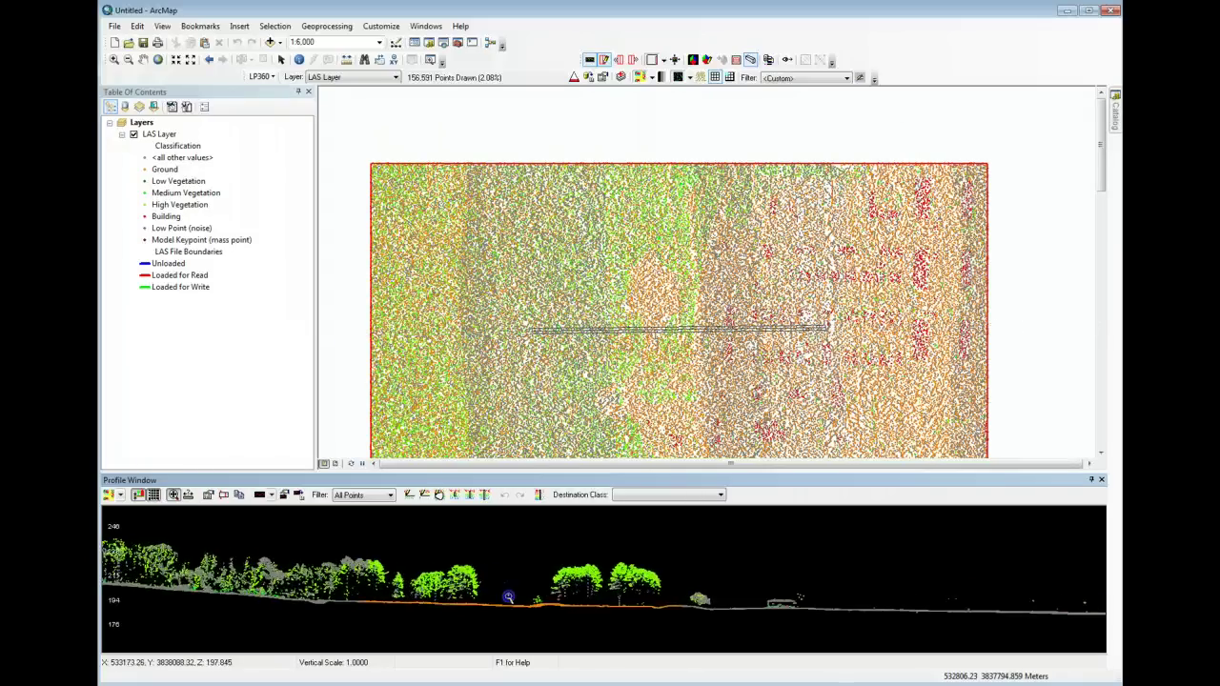
pyautogui.scroll(-3, 510, 582)
pyautogui.scroll(1, 518, 584)
pyautogui.scroll(3, 517, 584)
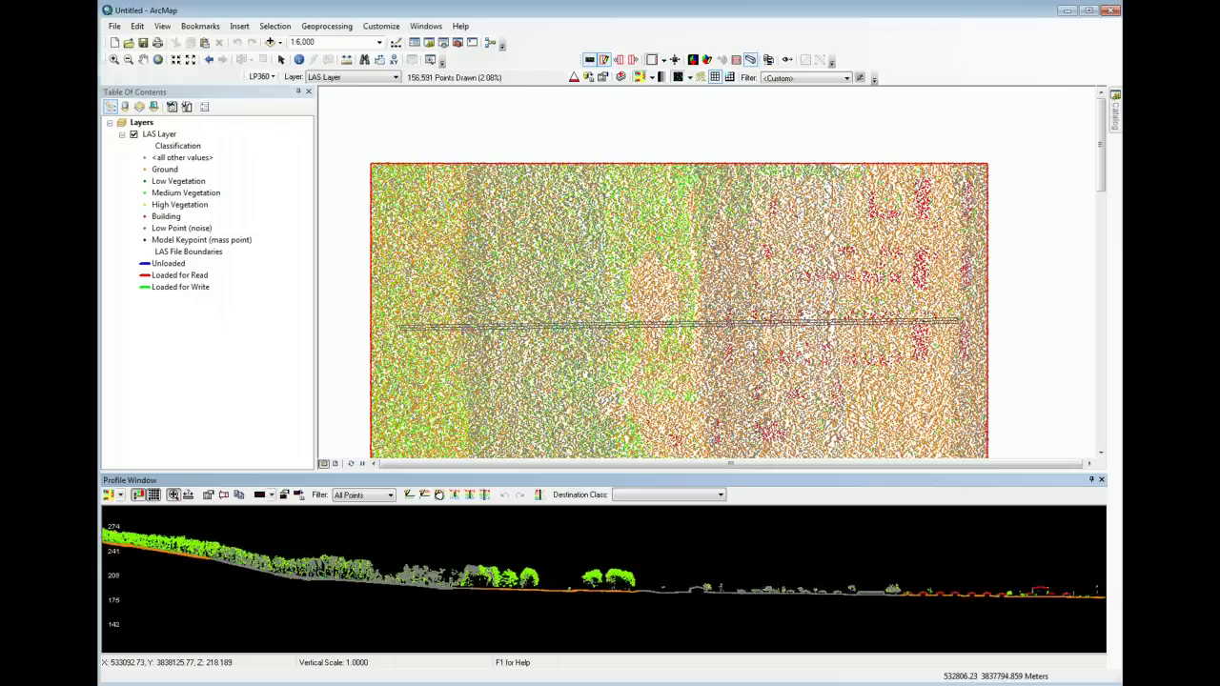
pyautogui.scroll(2, 490, 566)
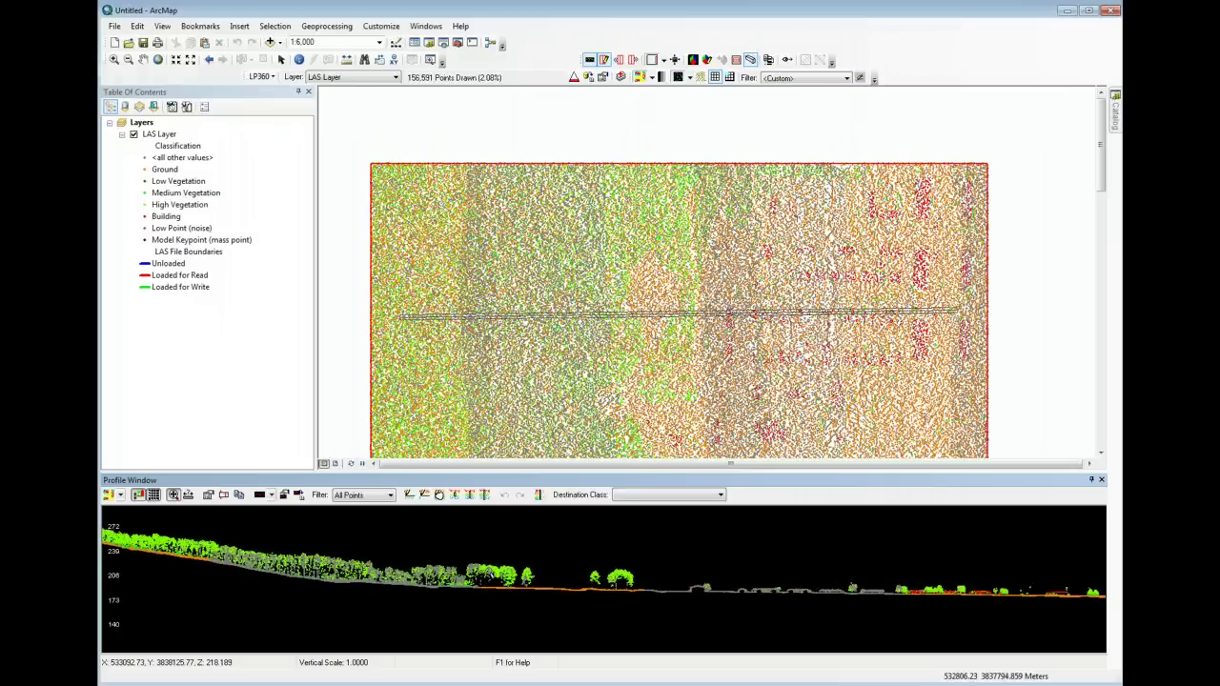
pyautogui.scroll(-1, 314, 529)
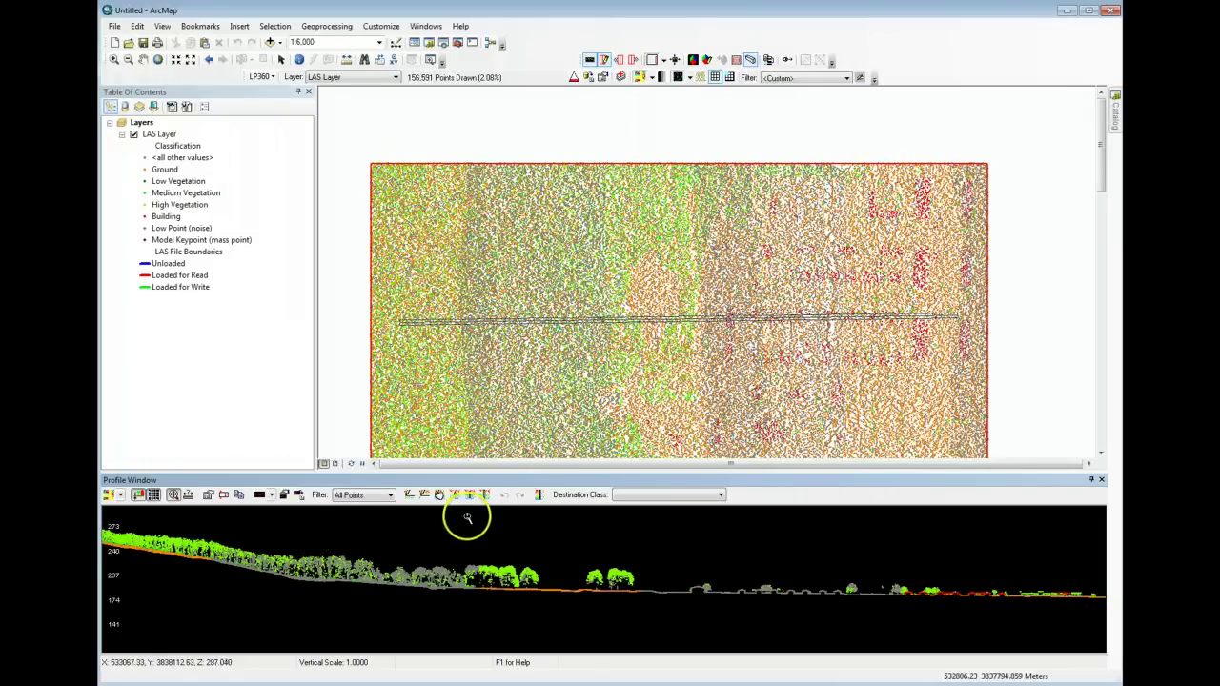
# Step: Close the Profile Window and zoom the map out to show the whole classified LiDAR tile
pyautogui.click(1101, 480)
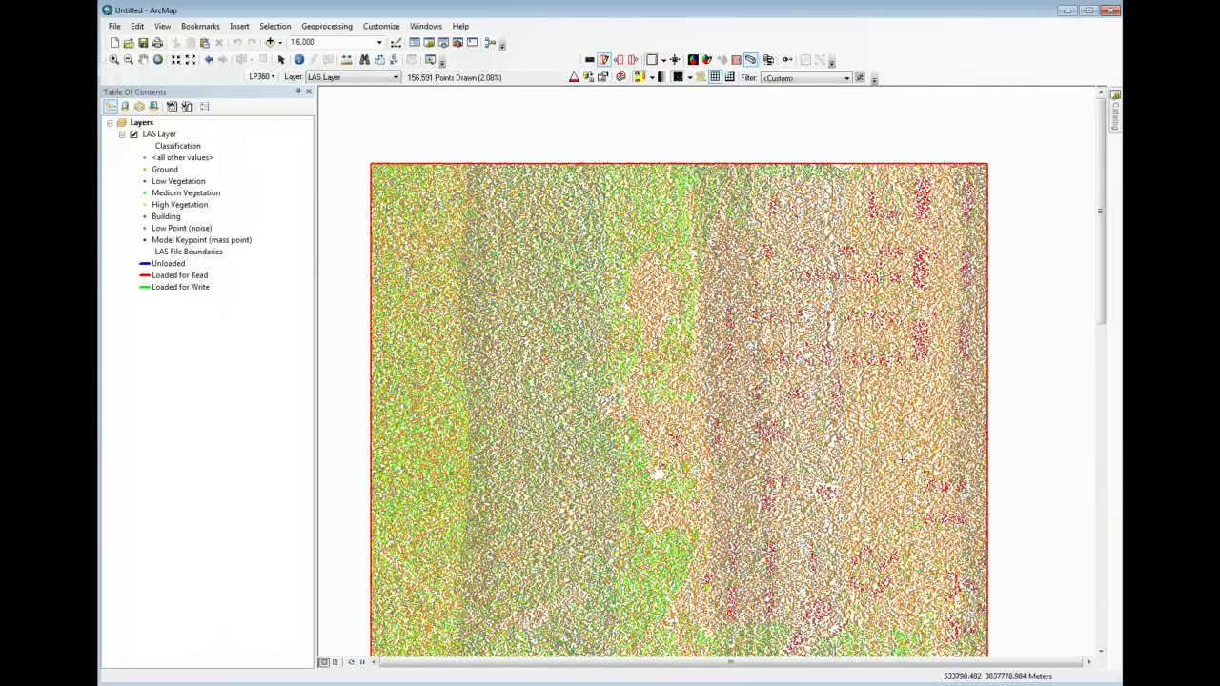
pyautogui.click(910, 651)
pyautogui.click(798, 495)
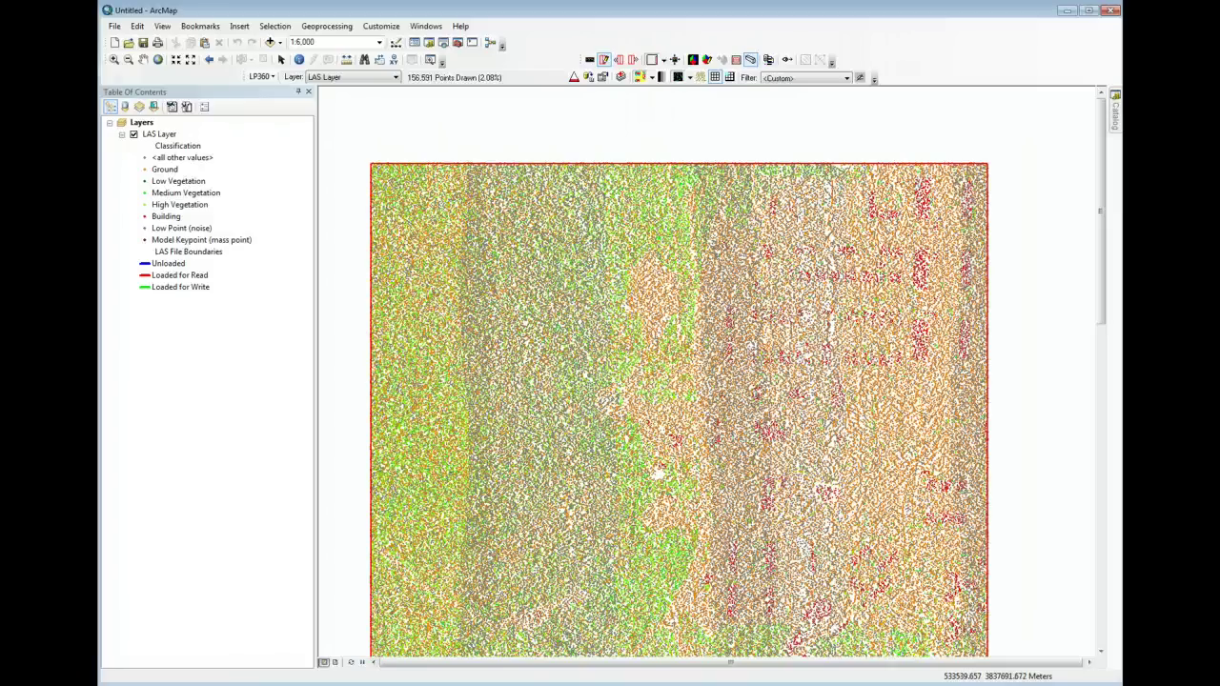